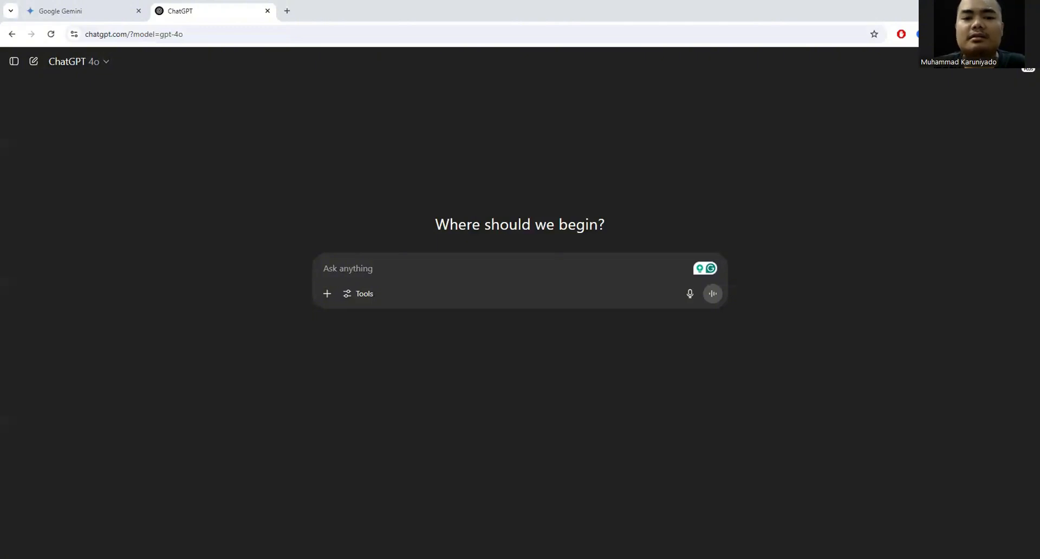
Attach the four portrait photos and start the message with "I want to create a picture of me".
{"action": "left_click", "coordinate": [594, 497]}
{"action": "left_click", "coordinate": [539, 325]}
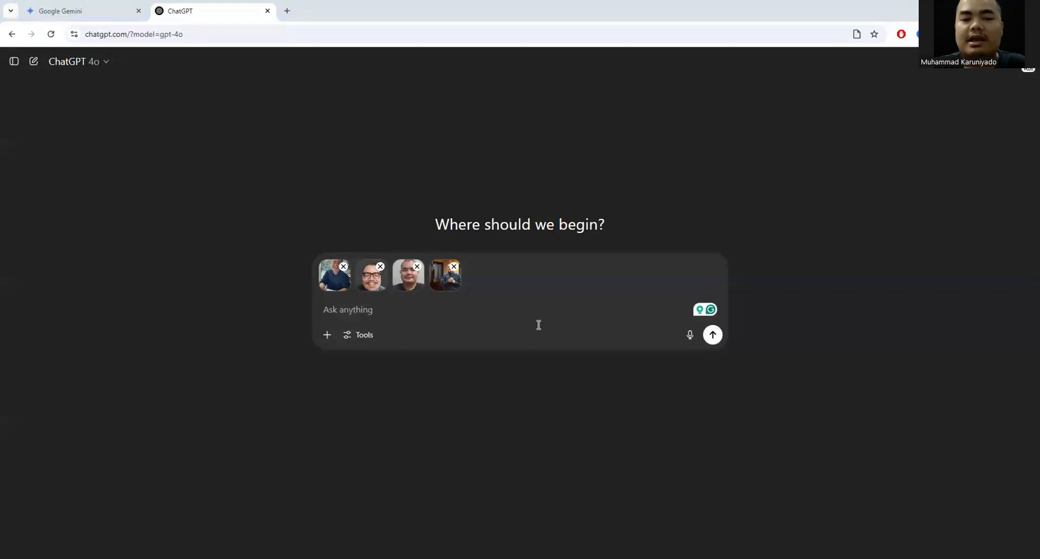
{"action": "type", "text": "I want to u"}
{"action": "key", "text": "BackSpace"}
{"action": "type", "text": "create a"}
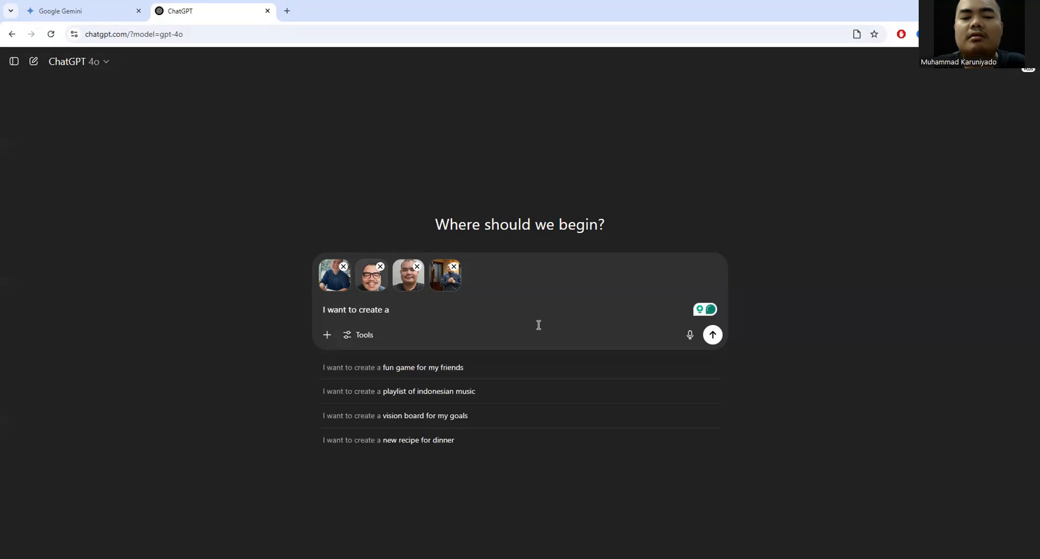
{"action": "type", "text": " picture of me"}
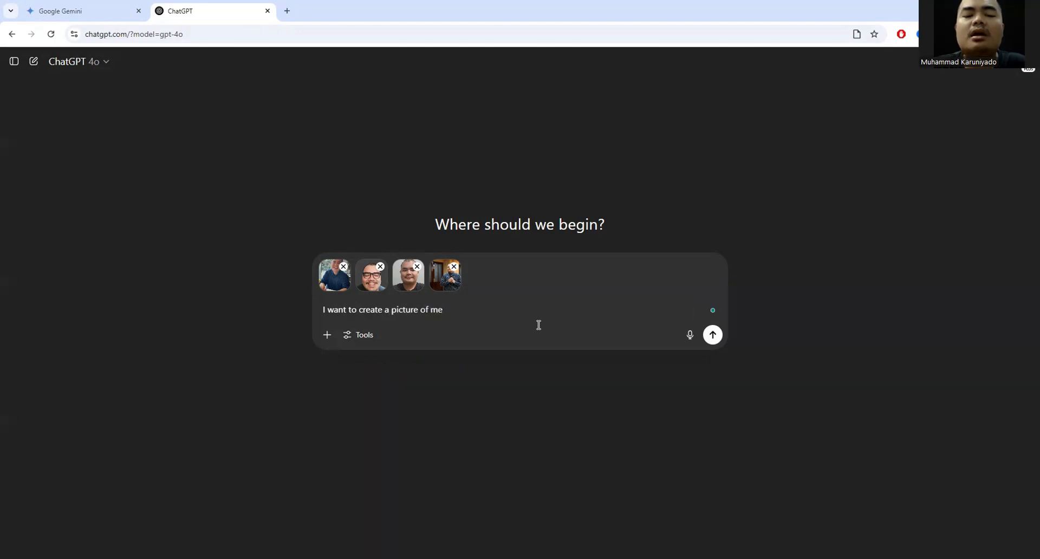
Continue the message with "Therefore, please create a prompt so the AI output is similar to me based on the photos I uploaded to you." and send it.
{"action": "type", "text": ". Therefore, please c"}
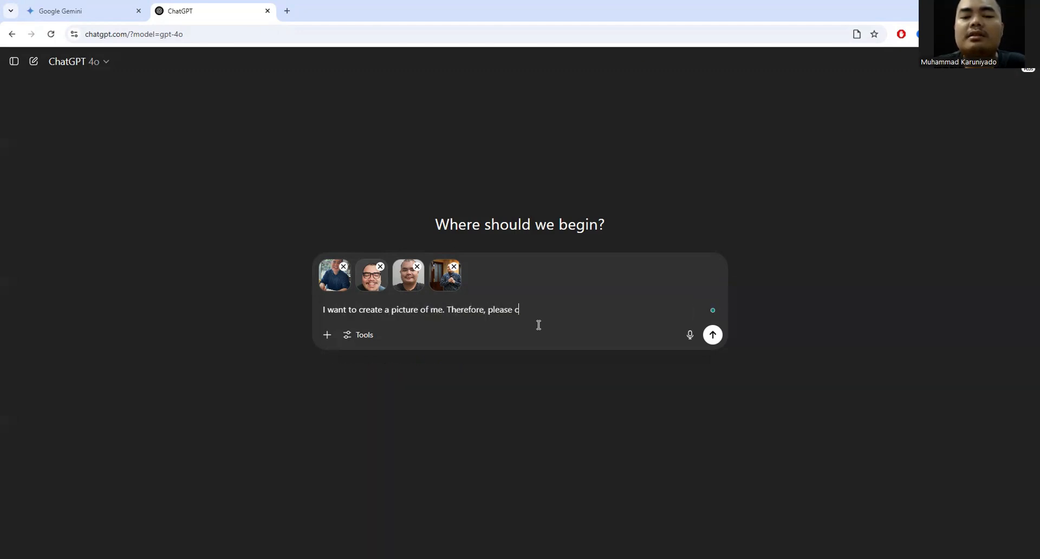
{"action": "type", "text": "reate a prompt "}
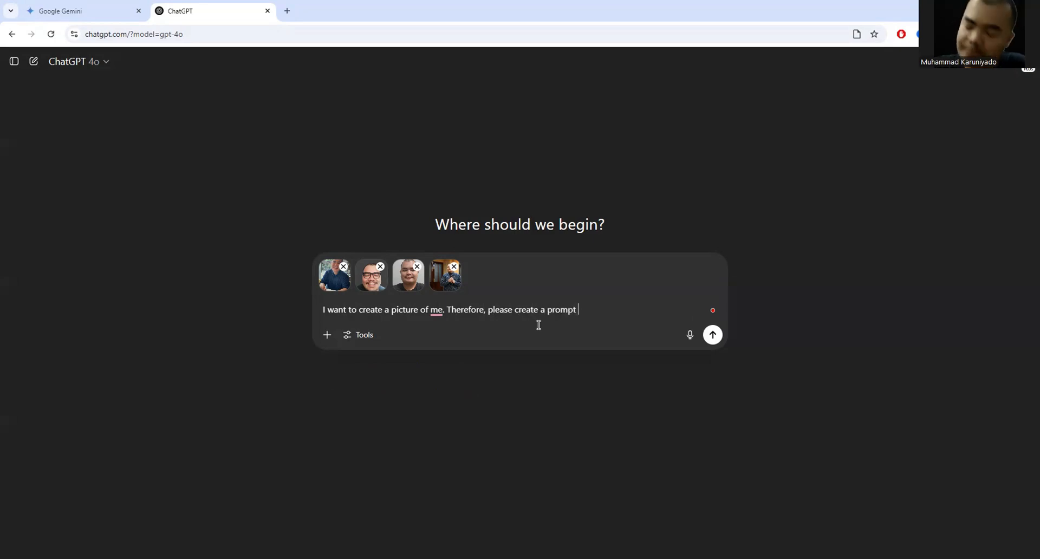
{"action": "type", "text": "so the outp"}
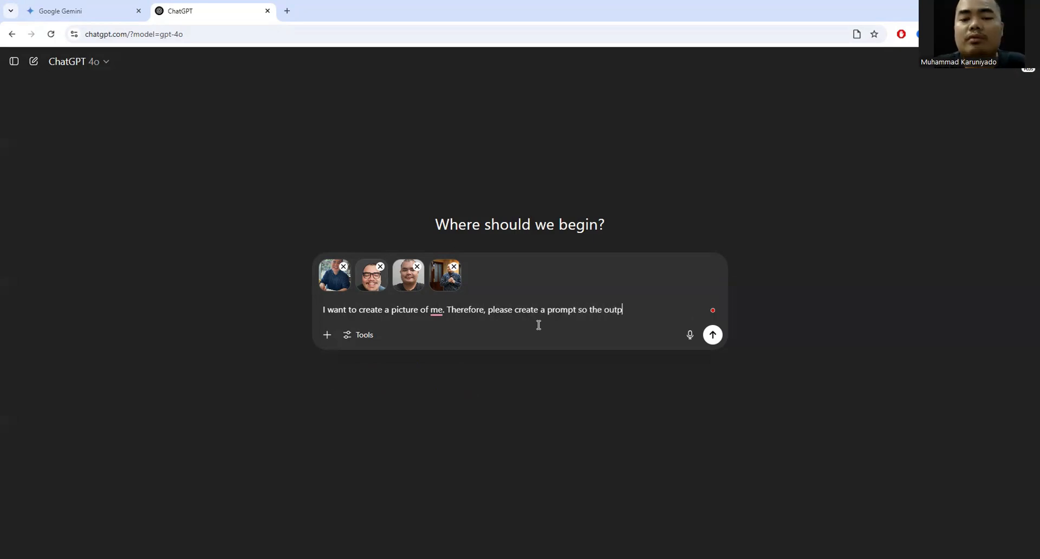
{"action": "key", "text": "ctrl+Left"}
{"action": "type", "text": "AI o"}
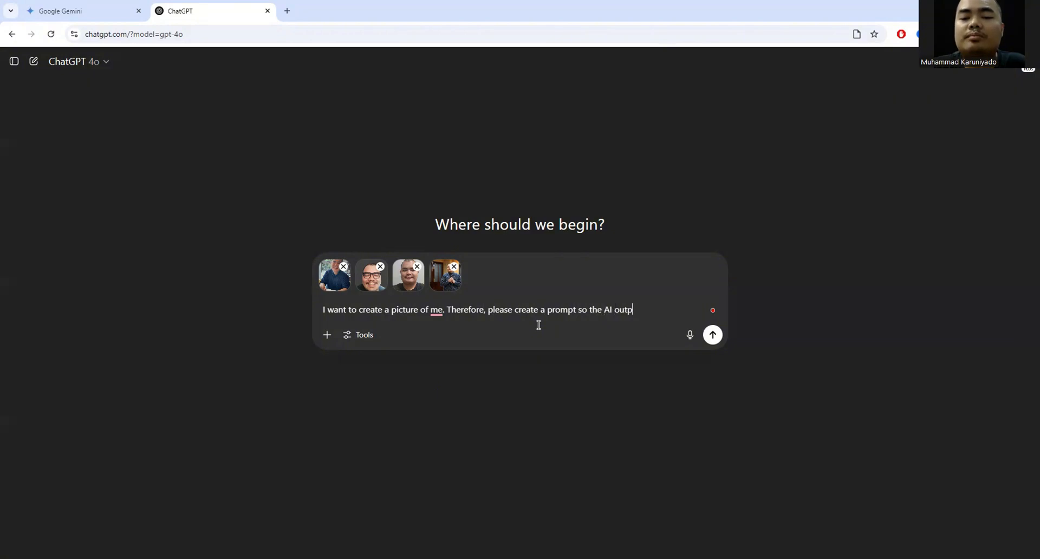
{"action": "type", "text": "utput is simi"}
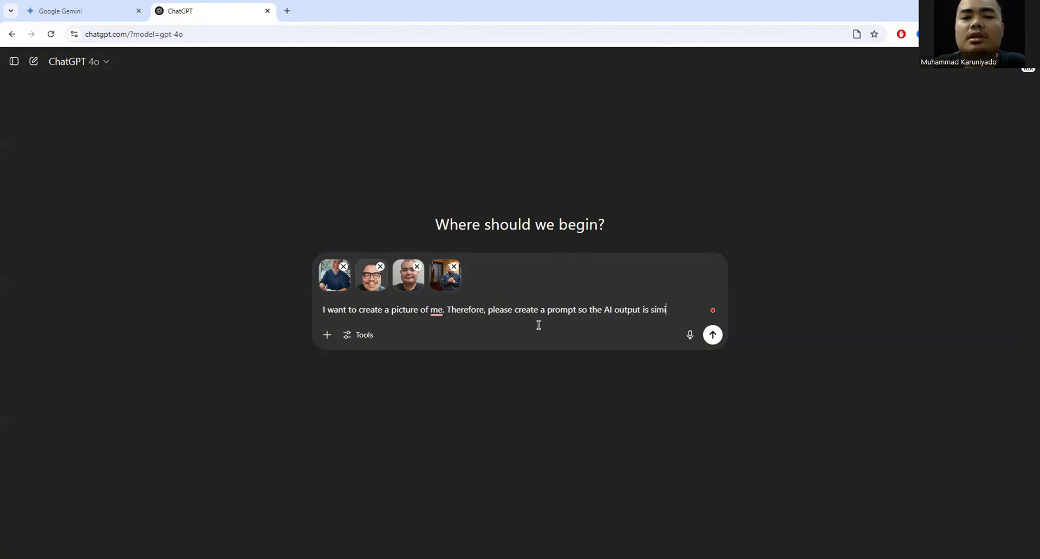
{"action": "type", "text": "lar to me"}
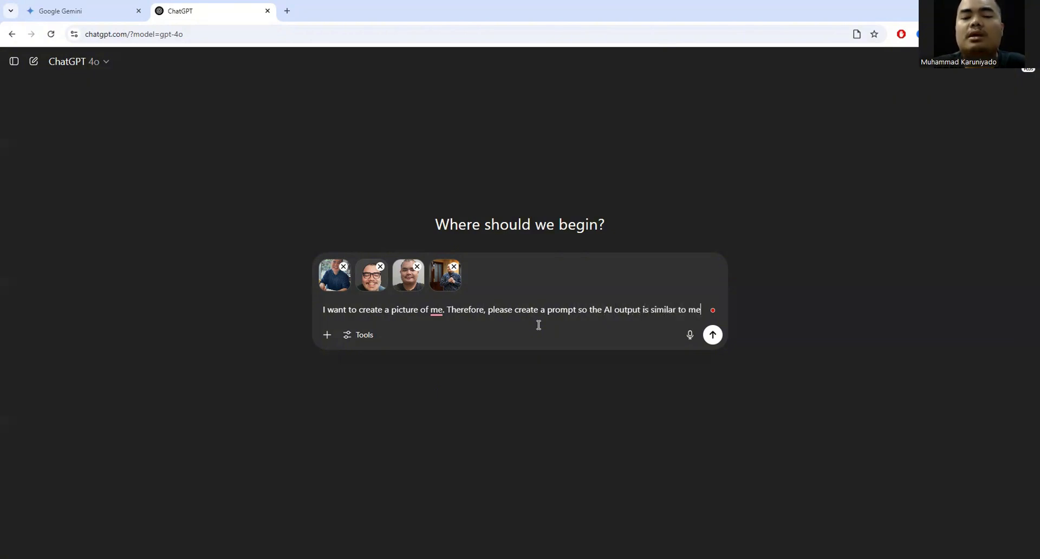
{"action": "type", "text": " based on the photo"}
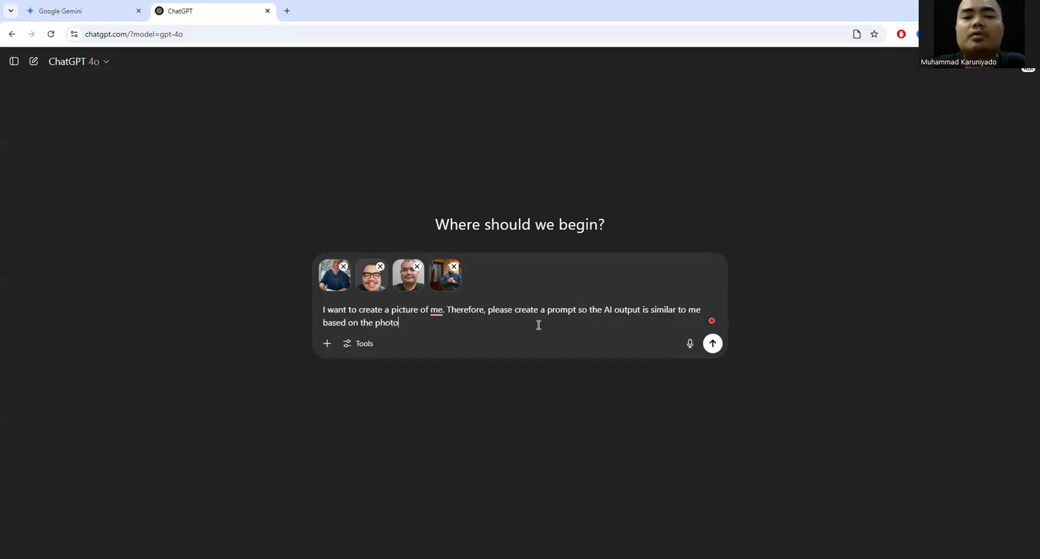
{"action": "type", "text": "s I uploaded to you."}
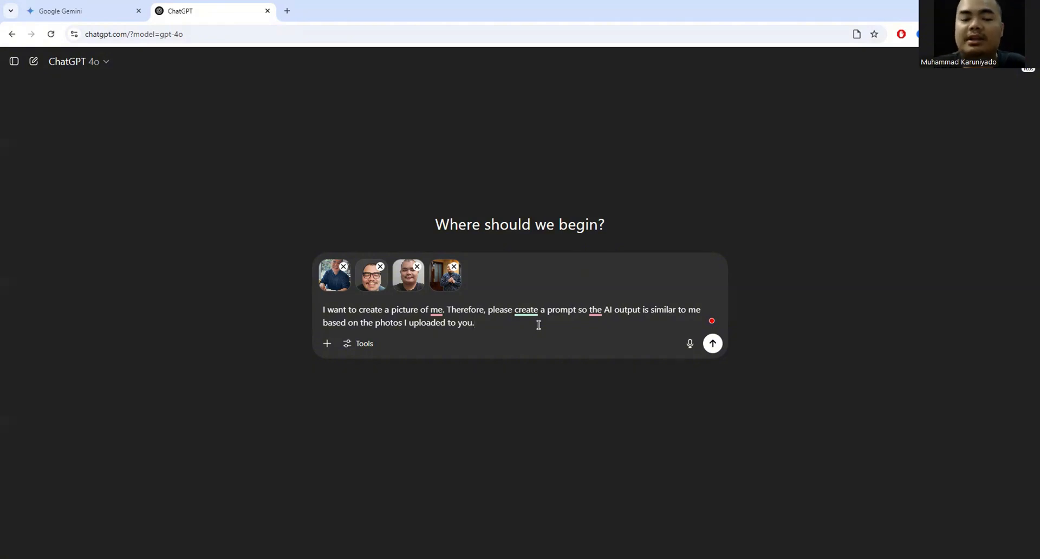
{"action": "key", "text": "Return"}
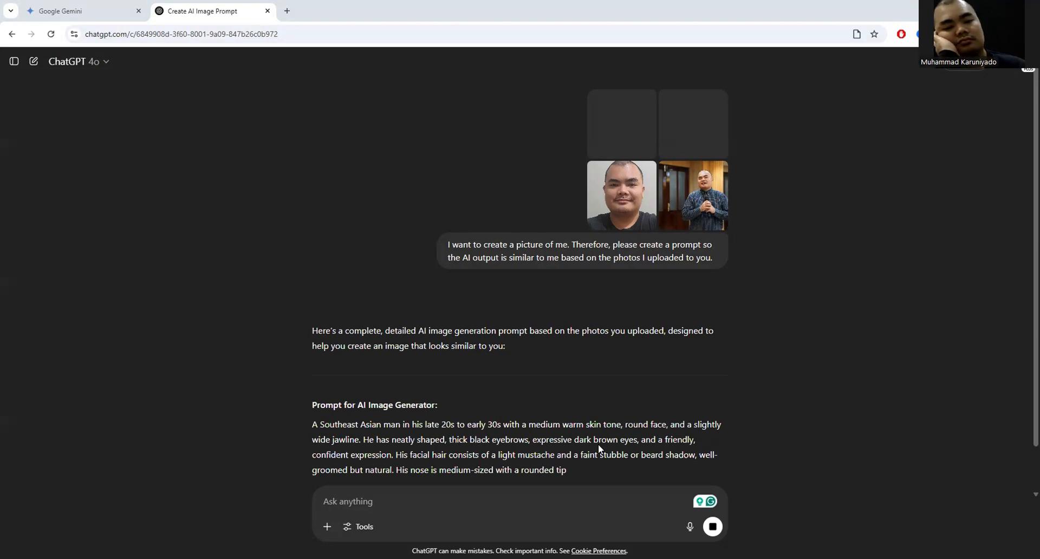
Read the generated image prompt against the uploaded photos, covering the facial description, outfits, lighting, mood, camera framing and image style.
{"action": "scroll", "coordinate": [601, 366], "scroll_direction": "down", "scroll_amount": 1}
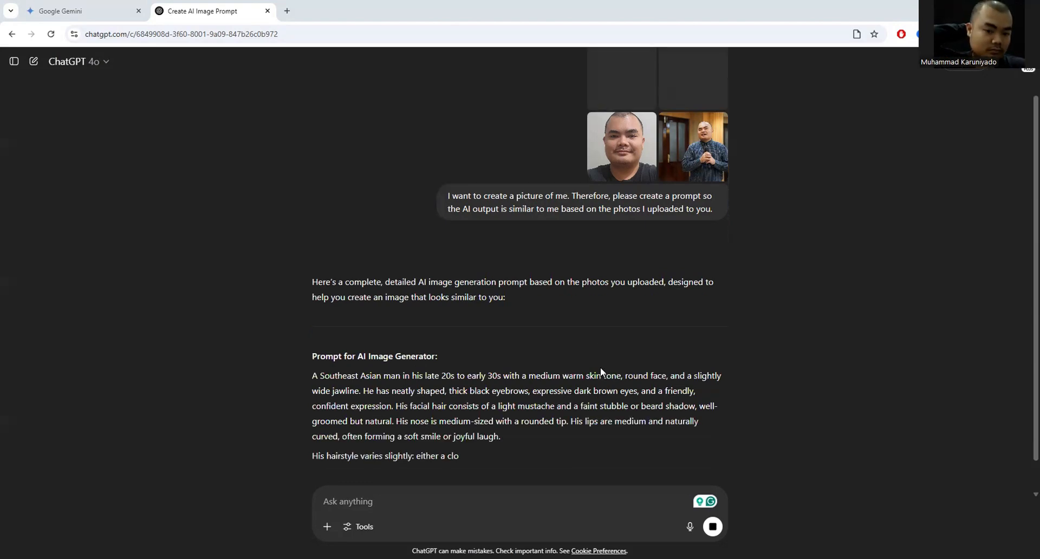
{"action": "scroll", "coordinate": [600, 367], "scroll_direction": "down", "scroll_amount": 1}
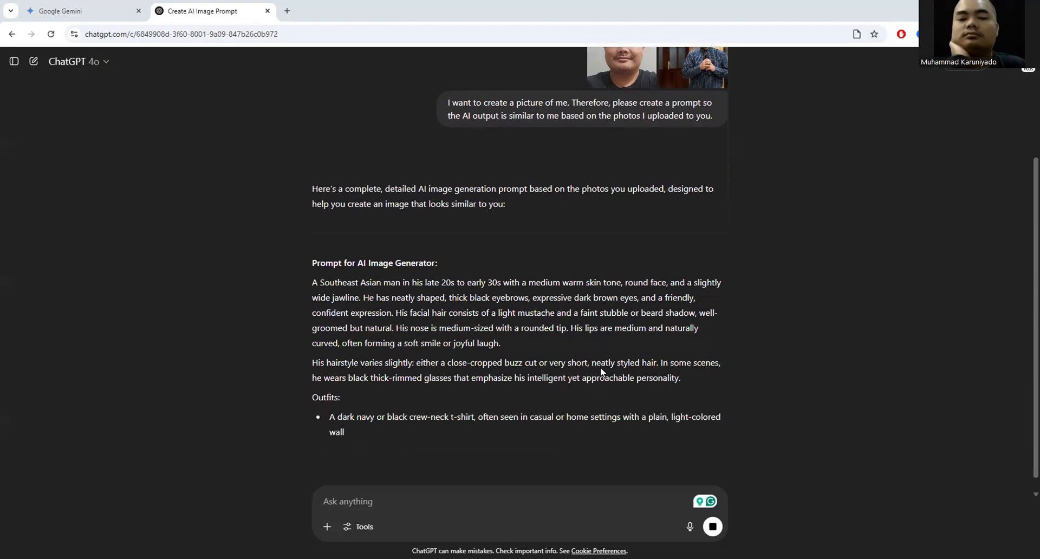
{"action": "scroll", "coordinate": [600, 366], "scroll_direction": "down", "scroll_amount": 1}
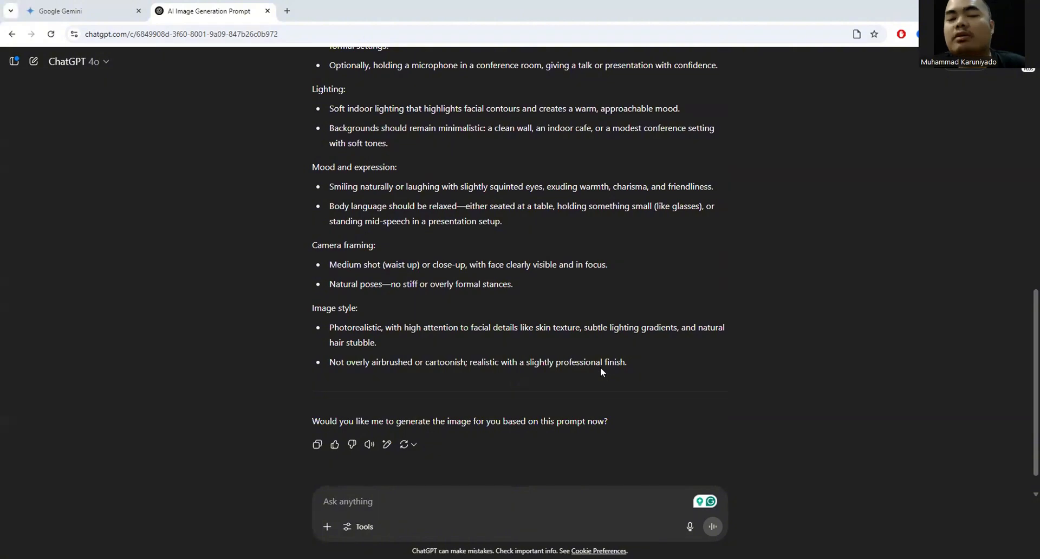
{"action": "scroll", "coordinate": [600, 366], "scroll_direction": "up", "scroll_amount": 7}
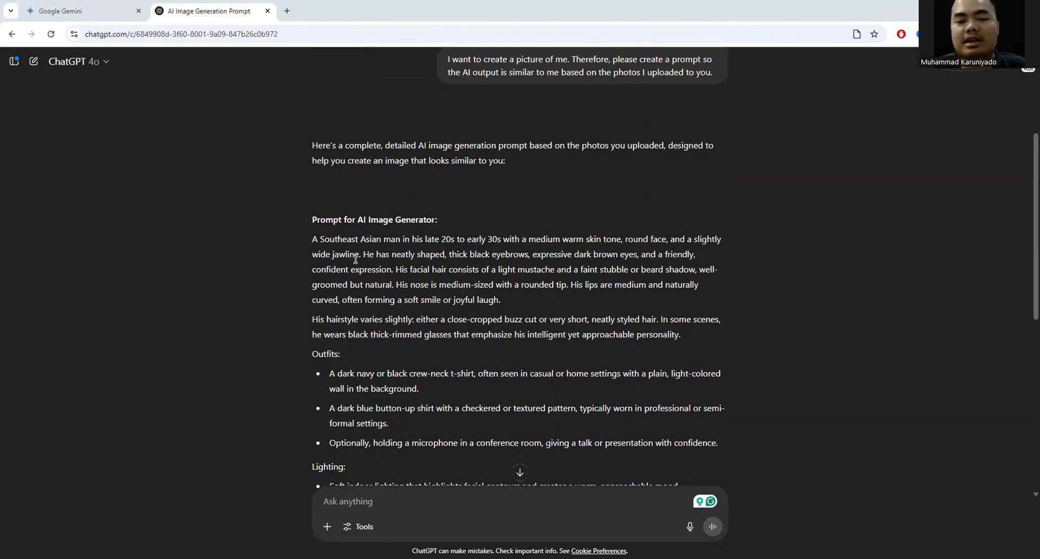
{"action": "left_click", "coordinate": [312, 237]}
{"action": "left_click", "coordinate": [540, 410], "text": "shift"}
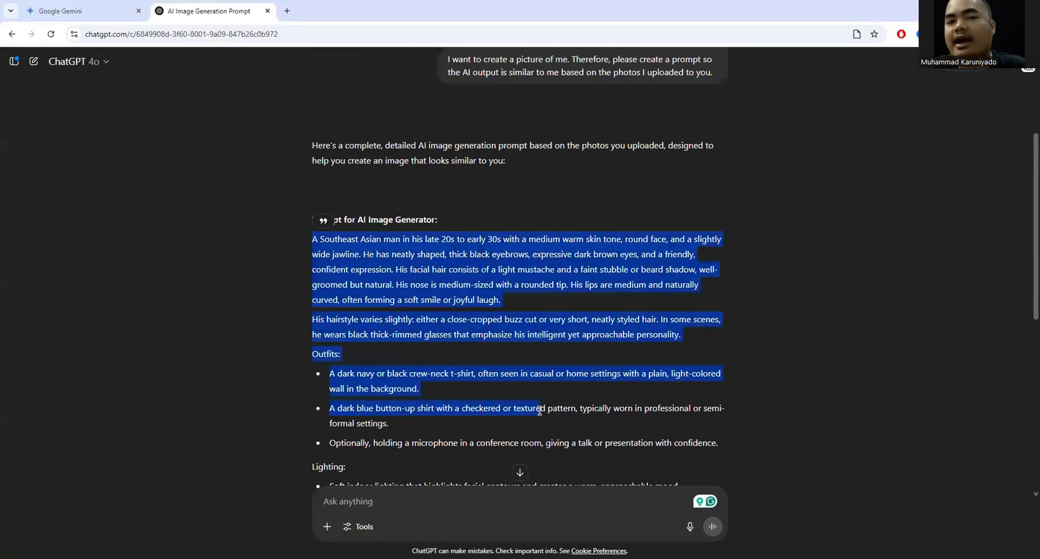
{"action": "scroll", "coordinate": [570, 180], "scroll_direction": "up", "scroll_amount": 3}
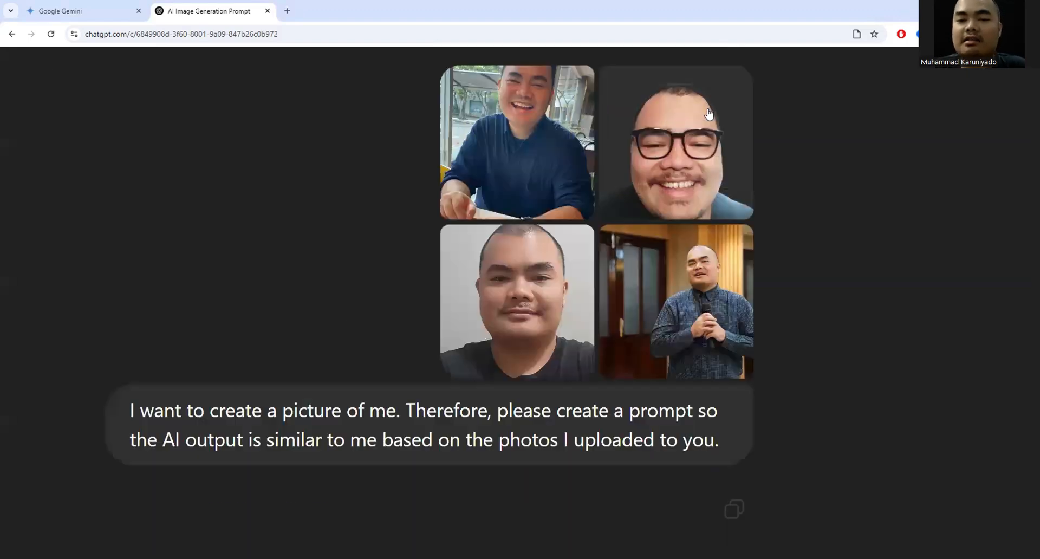
{"action": "scroll", "coordinate": [708, 110], "scroll_direction": "down", "scroll_amount": 5}
{"action": "scroll", "coordinate": [708, 109], "scroll_direction": "down", "scroll_amount": 12}
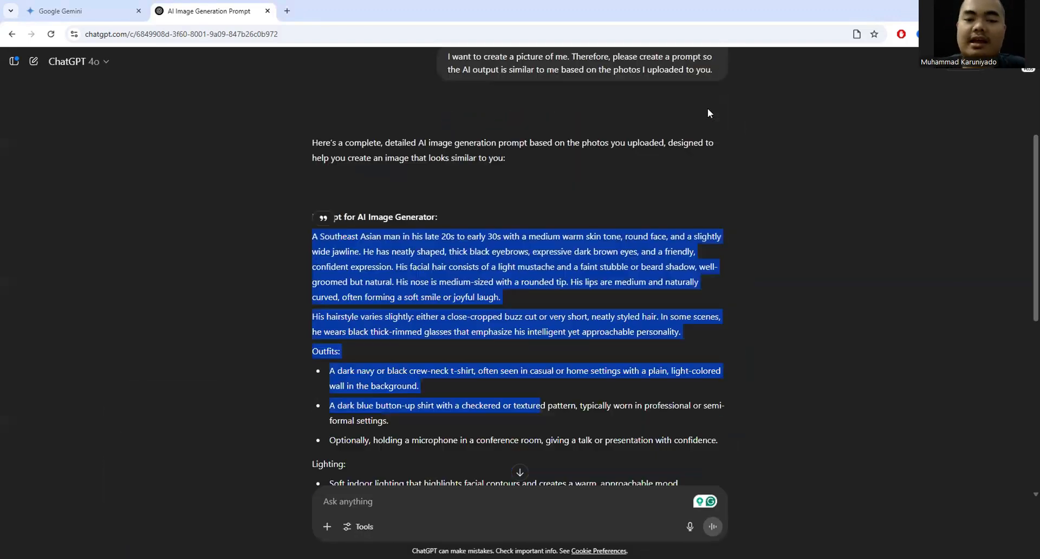
{"action": "left_click", "coordinate": [543, 489]}
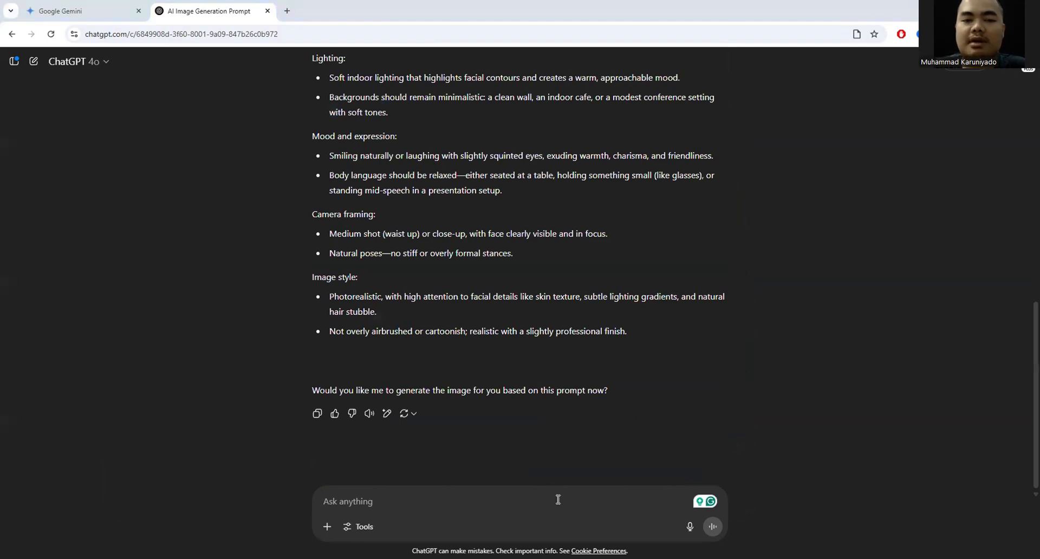
{"action": "scroll", "coordinate": [554, 180], "scroll_direction": "up", "scroll_amount": 6}
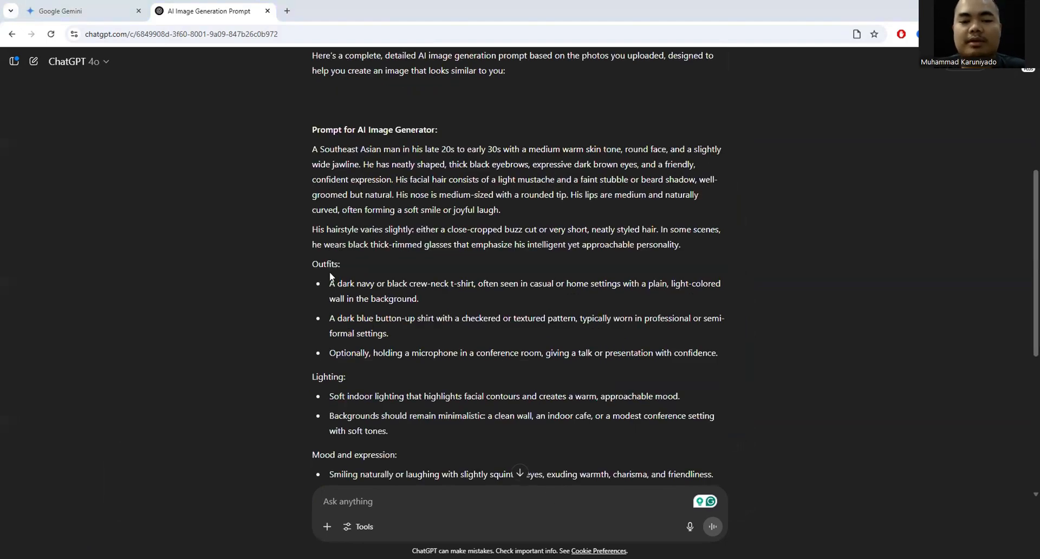
{"action": "left_click_drag", "start_coordinate": [351, 283], "coordinate": [644, 318]}
{"action": "scroll", "coordinate": [444, 315], "scroll_direction": "down", "scroll_amount": 2}
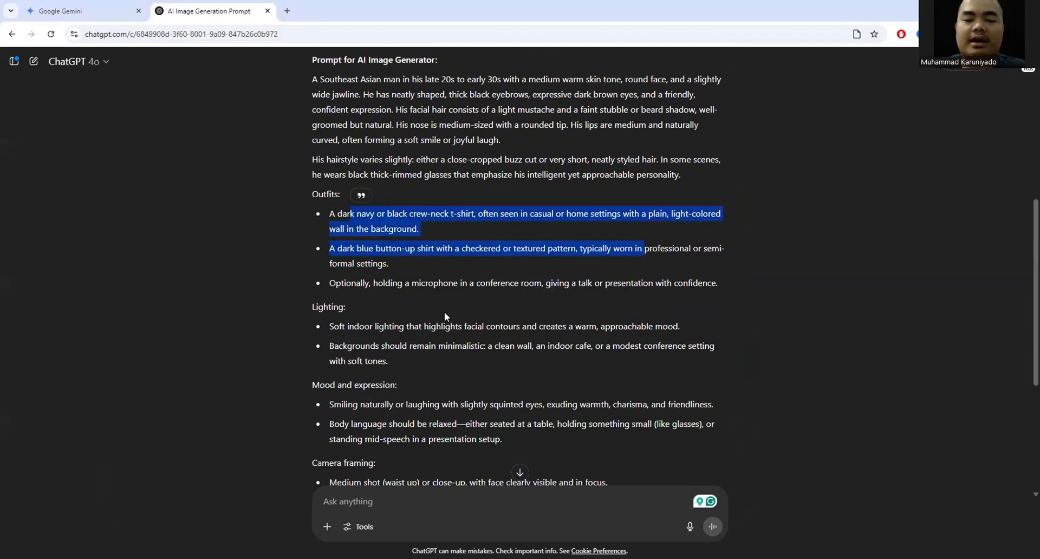
{"action": "scroll", "coordinate": [356, 336], "scroll_direction": "down", "scroll_amount": 3}
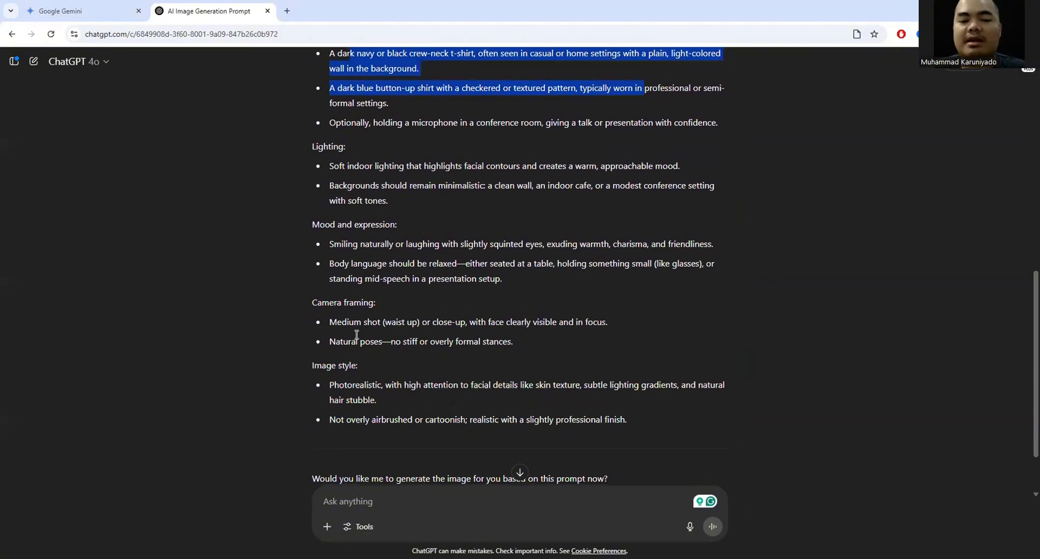
{"action": "scroll", "coordinate": [356, 337], "scroll_direction": "down", "scroll_amount": 2}
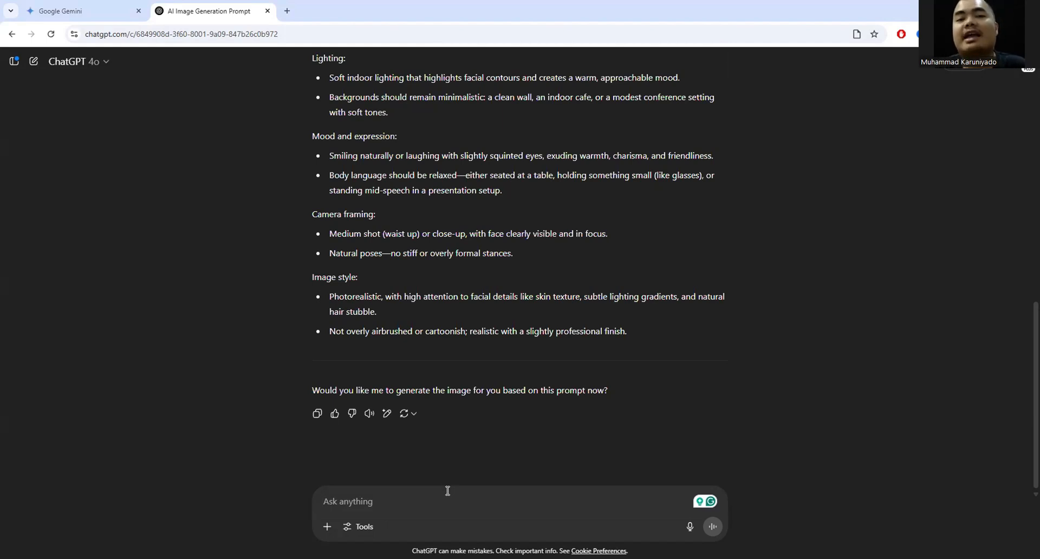
Begin a follow-up message reading "Fantastic! Now, please take out the background, camera, and".
{"action": "type", "text": "antas"}
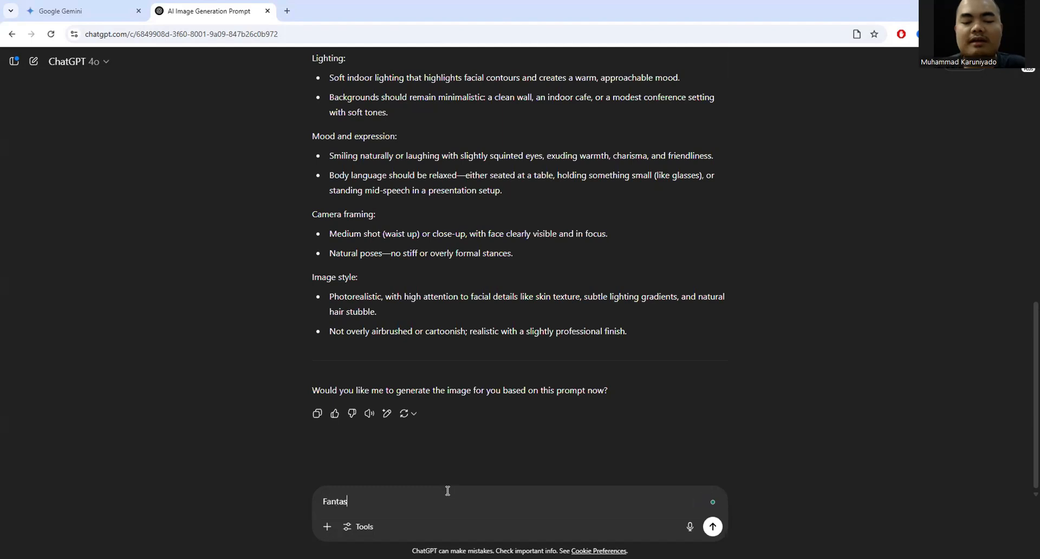
{"action": "type", "text": "tic! Now, "}
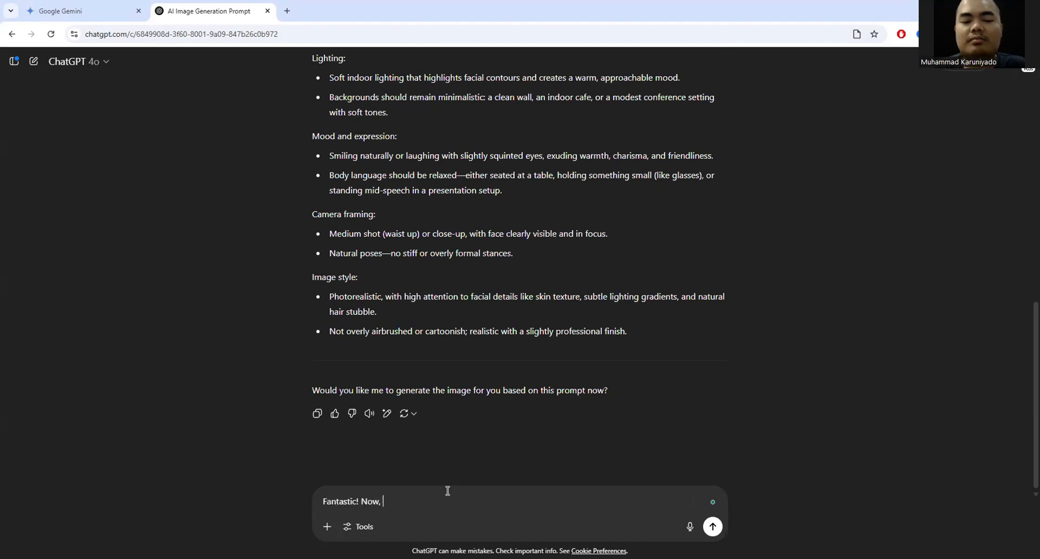
{"action": "type", "text": "please take out the "}
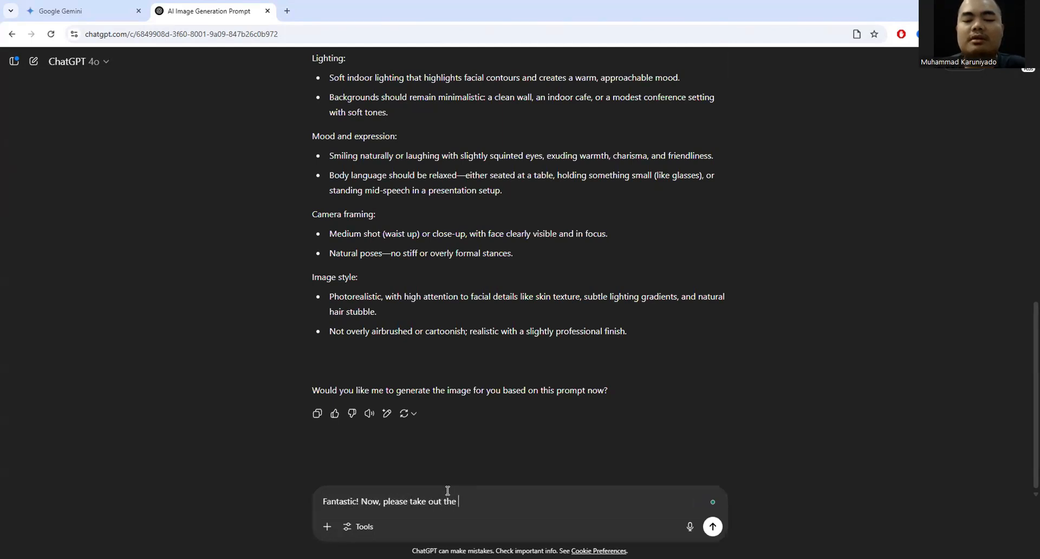
{"action": "type", "text": "background, ca"}
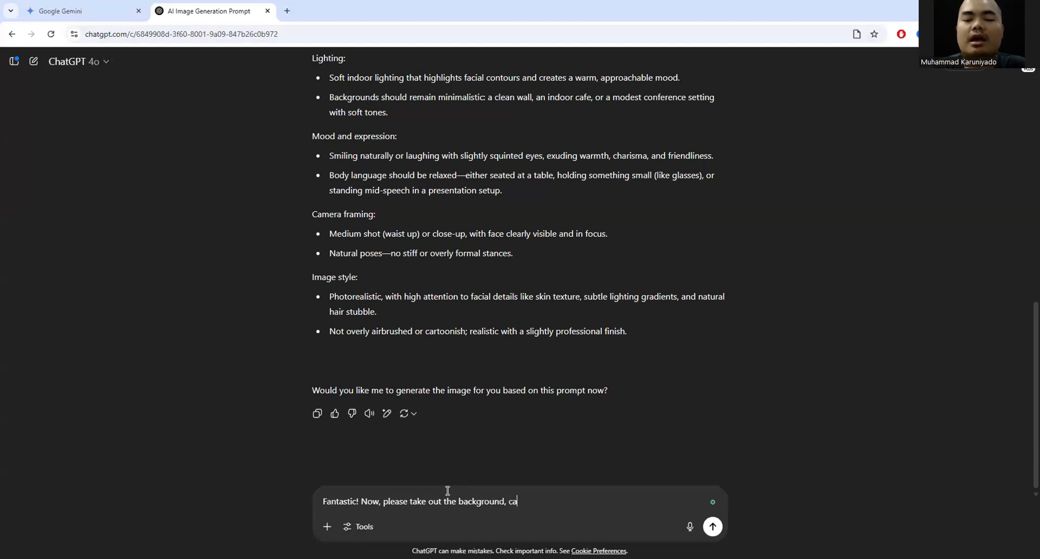
{"action": "type", "text": "mera, and everything re"}
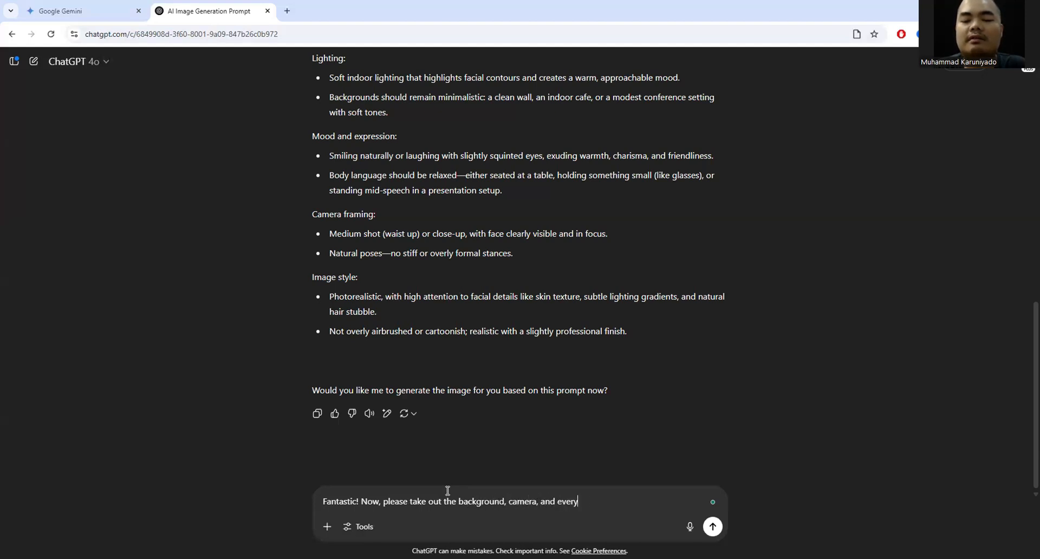
{"action": "key", "text": "ctrl+BackSpace"}
{"action": "key", "text": "ctrl+BackSpace"}
Continue the message with "just focus on facial feature, clothe, skin tone and overall physical stature.".
{"action": "type", "text": "just focus on facial f"}
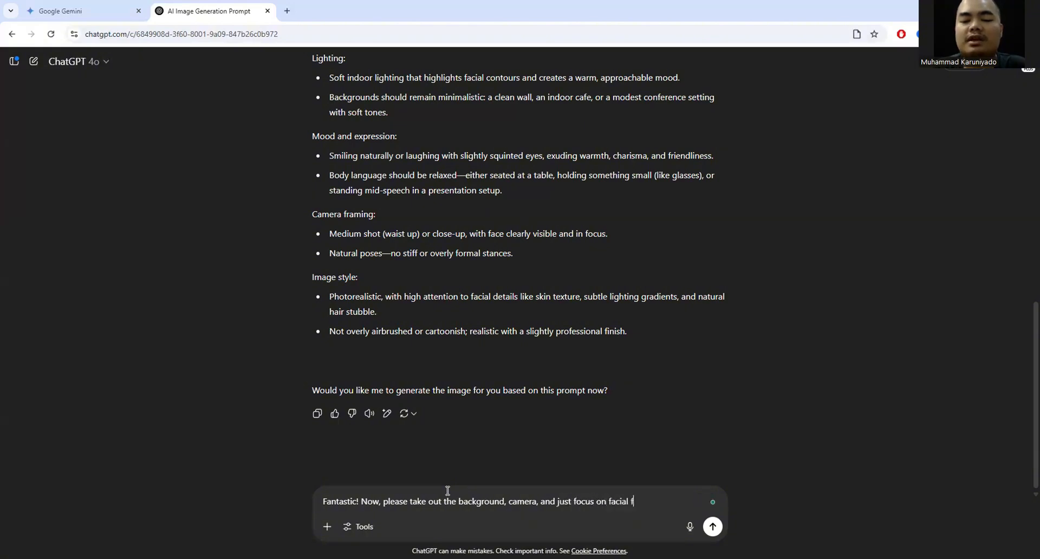
{"action": "type", "text": "eature, clothe a"}
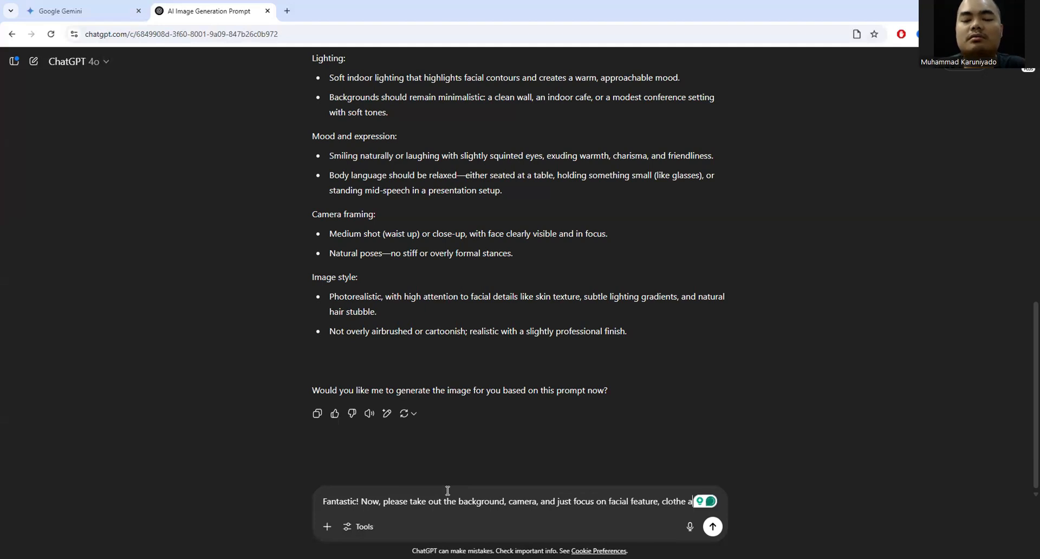
{"action": "key", "text": "BackSpace"}
{"action": "type", "text": ", s"}
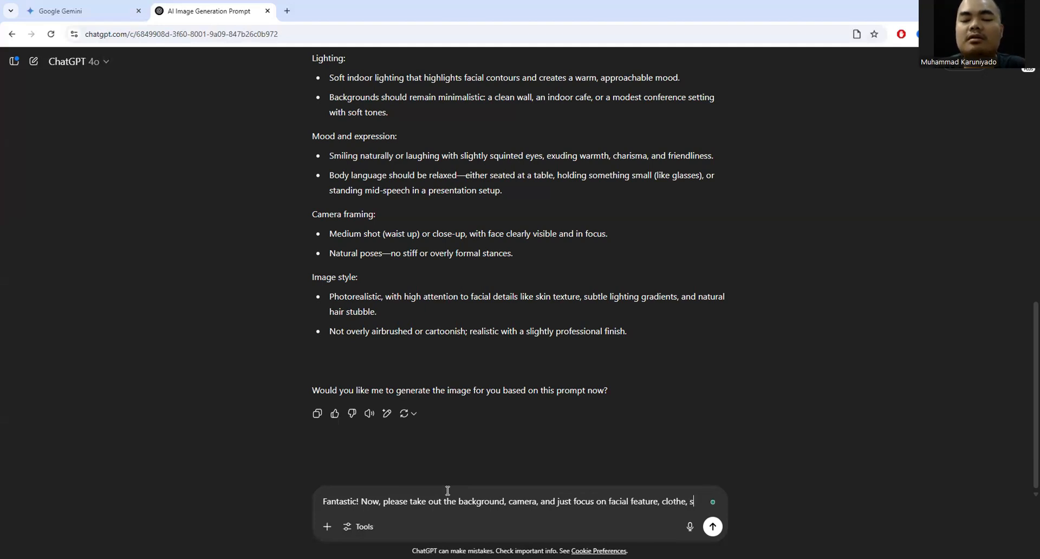
{"action": "type", "text": "kin tone and overal"}
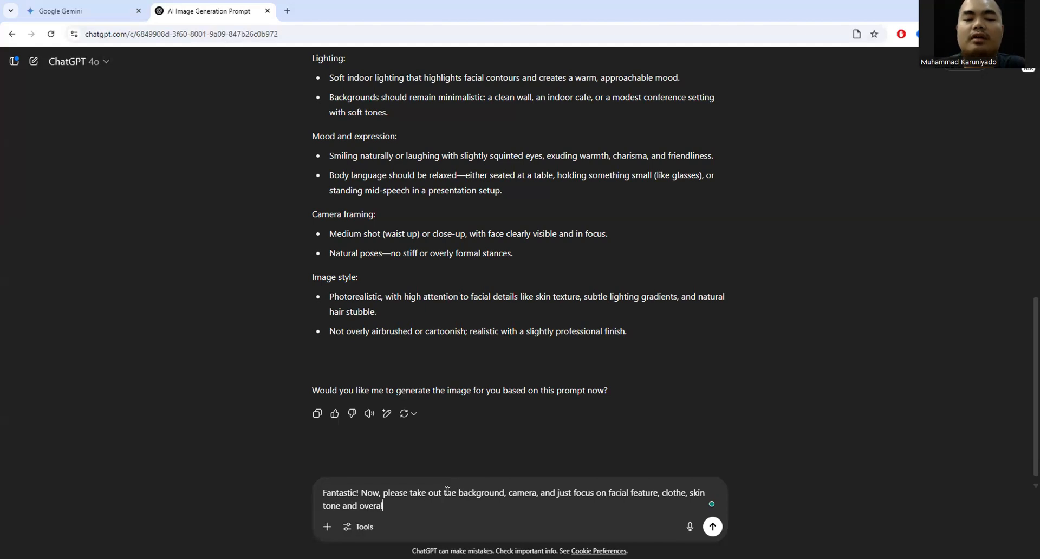
{"action": "type", "text": "l physical statu"}
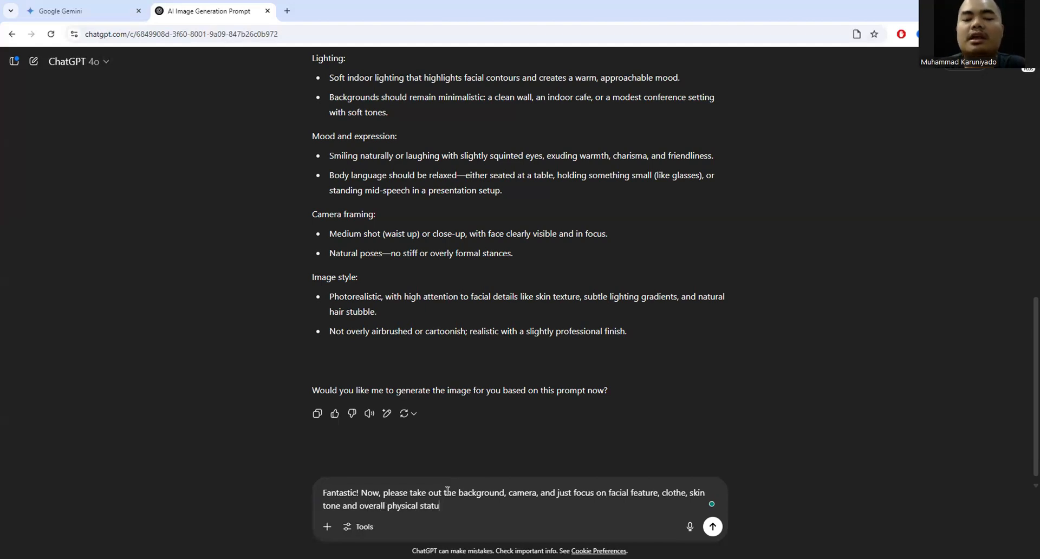
{"action": "type", "text": "re. Because"}
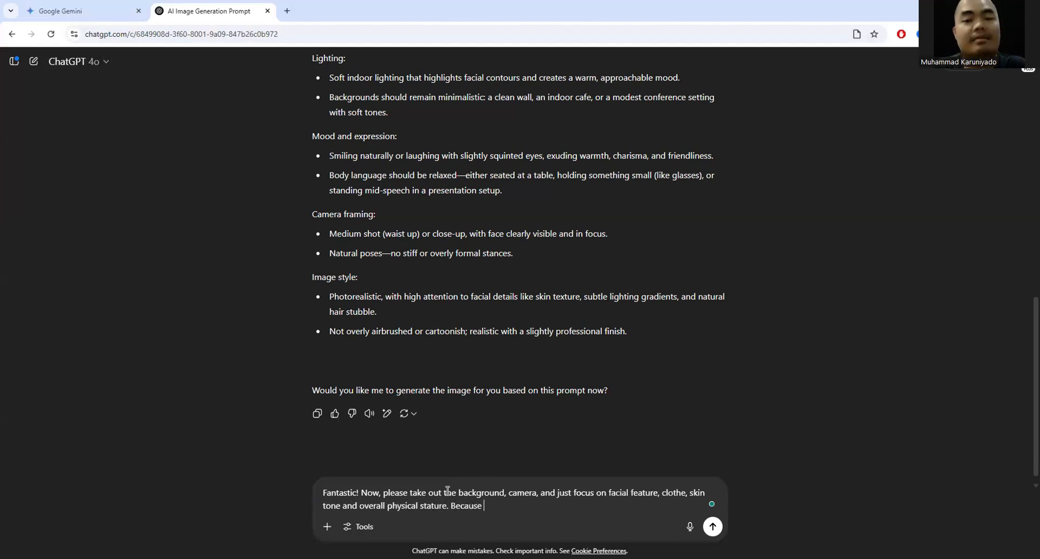
Add the reason "Because I want to integrate this prompt into a text to video.", send the message and read the refined prompt.
{"action": "type", "text": " I want t"}
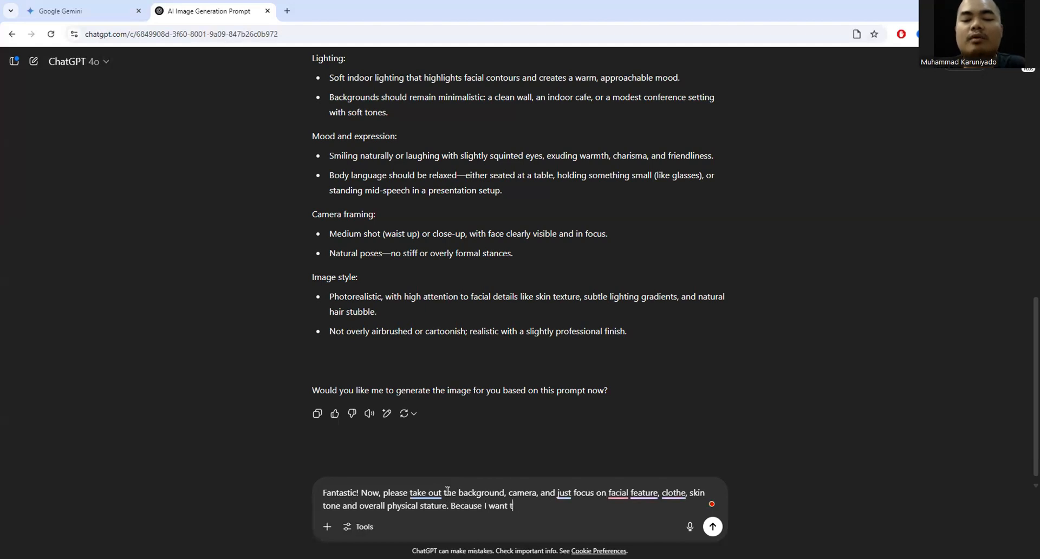
{"action": "type", "text": "o integrate this "}
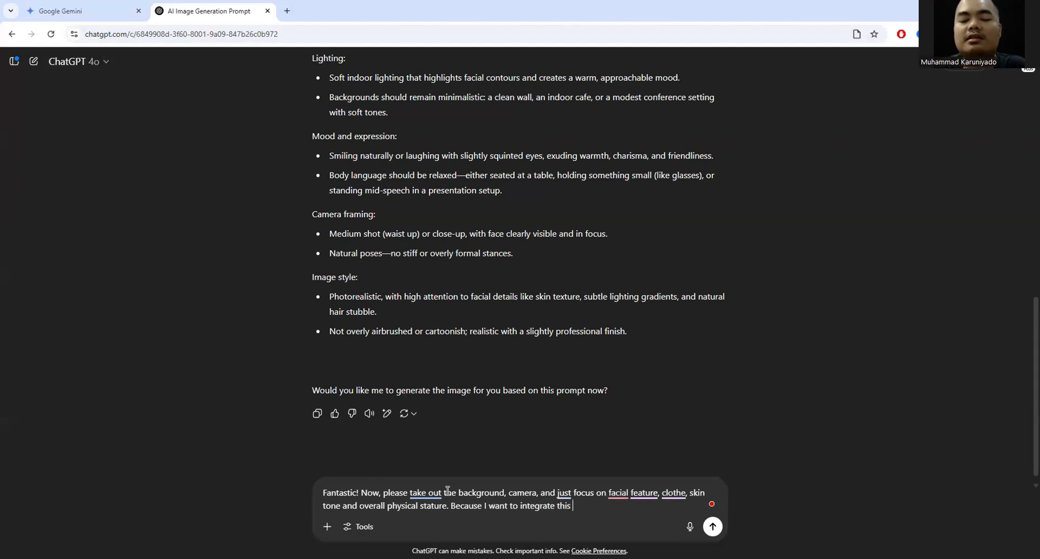
{"action": "type", "text": "prompt into a video"}
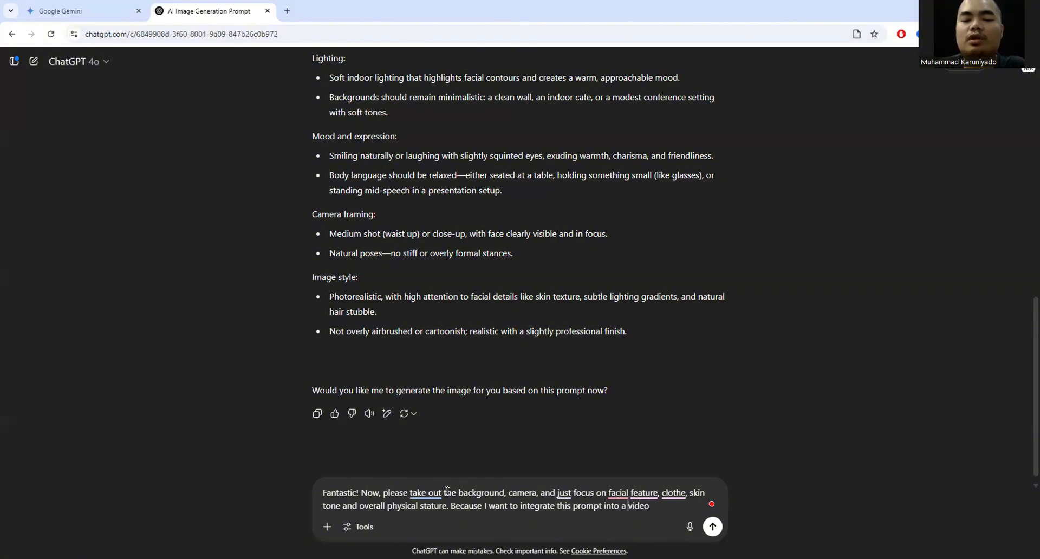
{"action": "type", "text": "text to "}
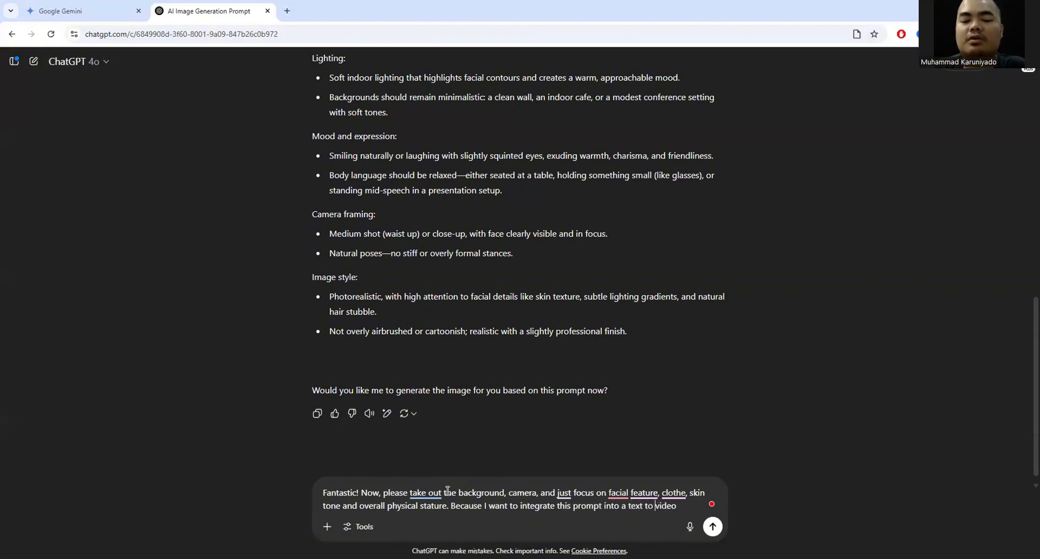
{"action": "type", "text": "."}
{"action": "key", "text": "Return"}
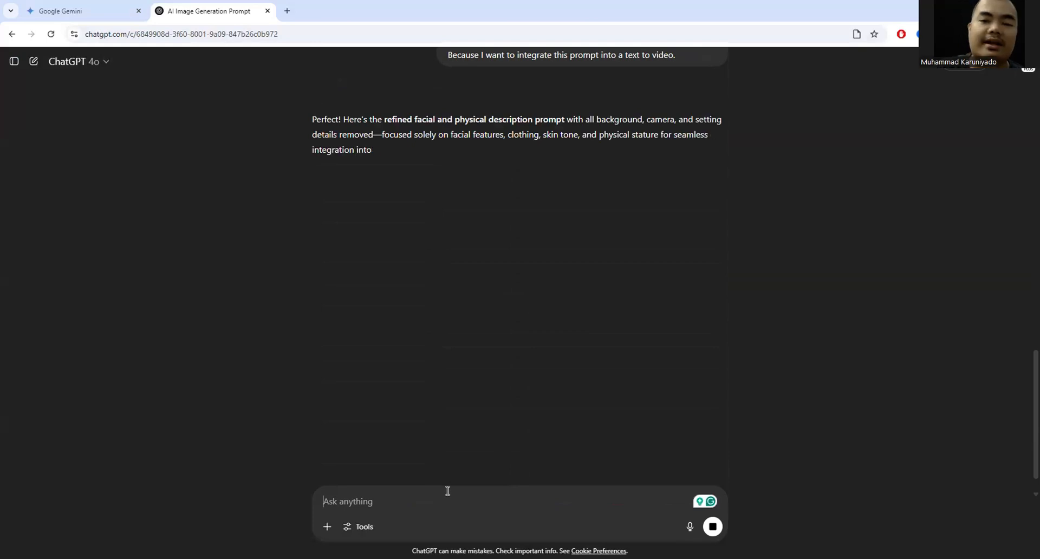
{"action": "scroll", "coordinate": [475, 392], "scroll_direction": "up", "scroll_amount": 2}
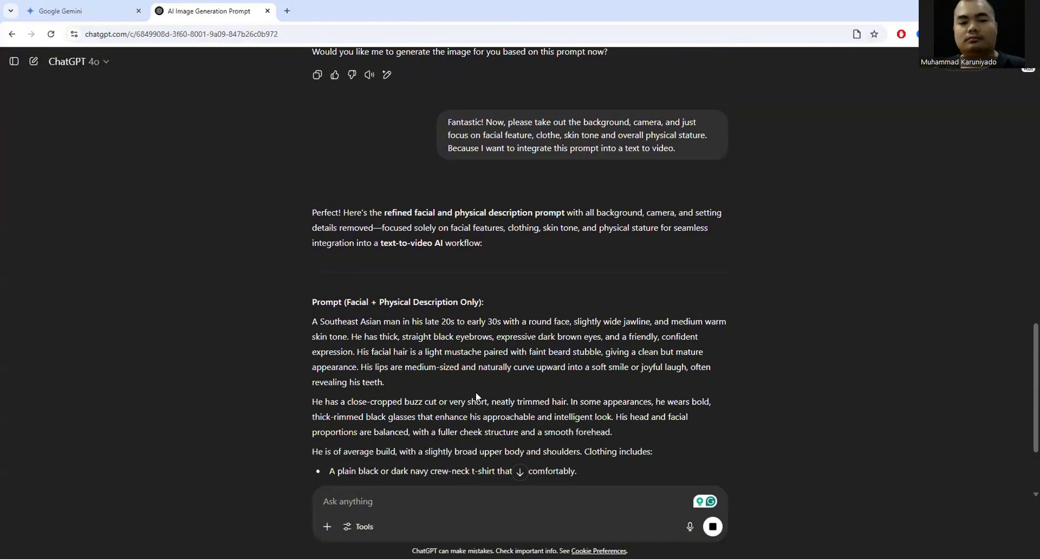
{"action": "scroll", "coordinate": [476, 392], "scroll_direction": "down", "scroll_amount": 3}
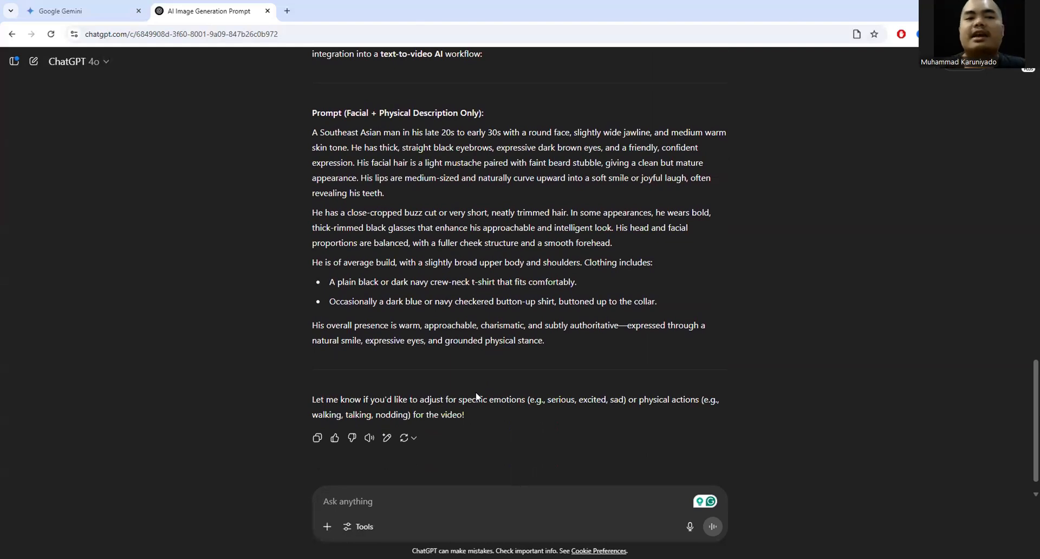
Open a new chat in a separate tab and write "I want to make an AI video where I interview a monster from other planet.".
{"action": "middle_click", "coordinate": [34, 61]}
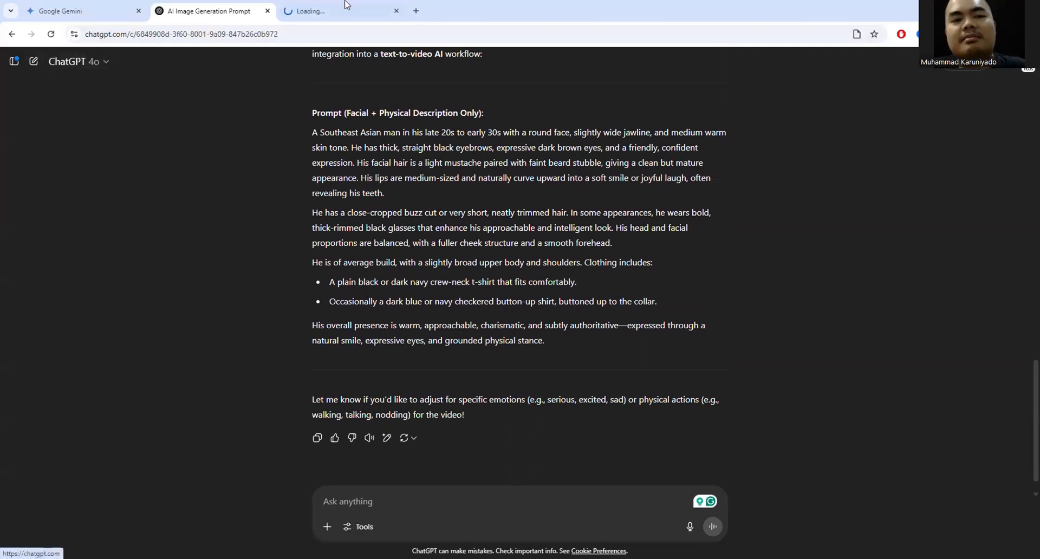
{"action": "left_click", "coordinate": [347, 6]}
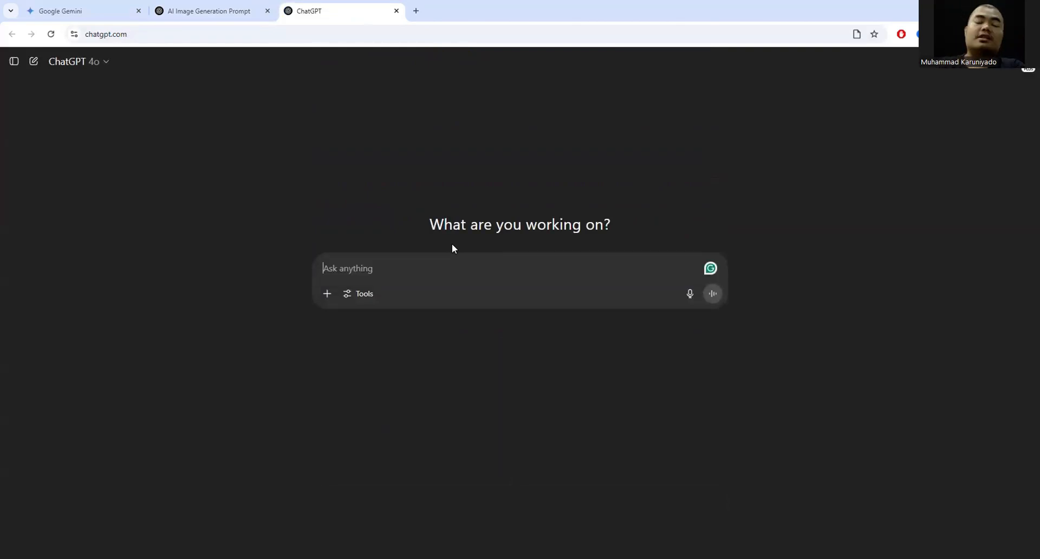
{"action": "type", "text": "I"}
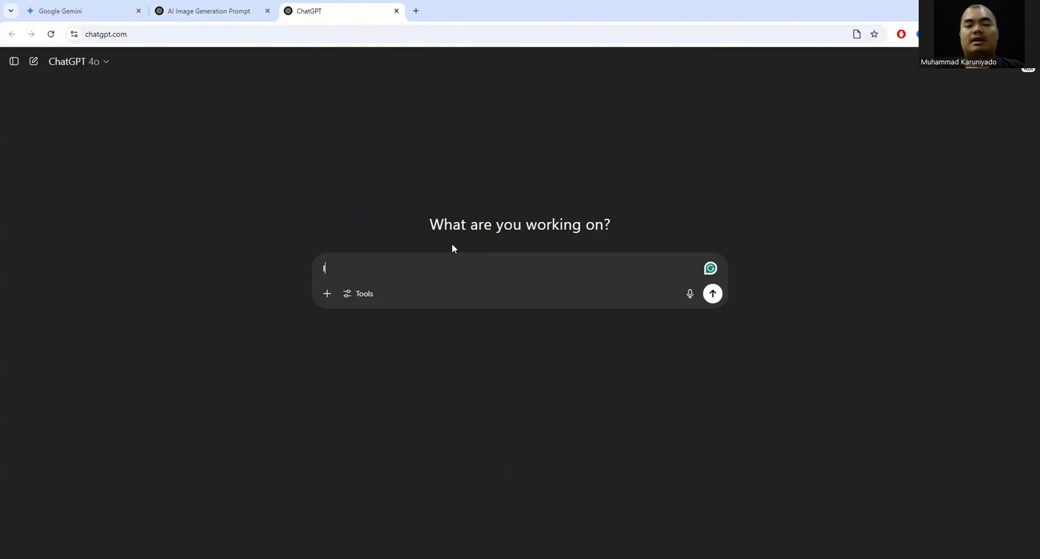
{"action": "type", "text": " want to make an AI video where I"}
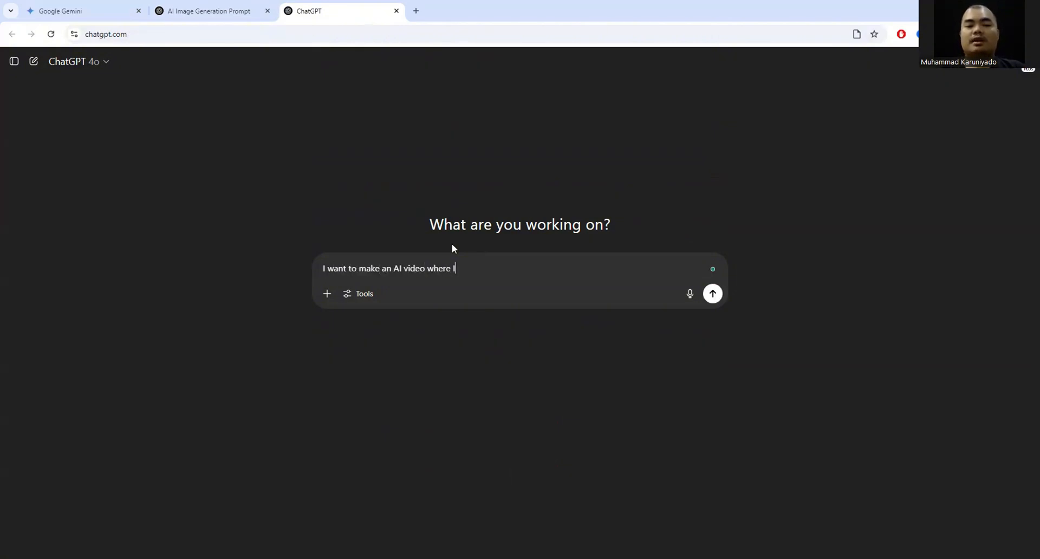
{"action": "type", "text": " interview a"}
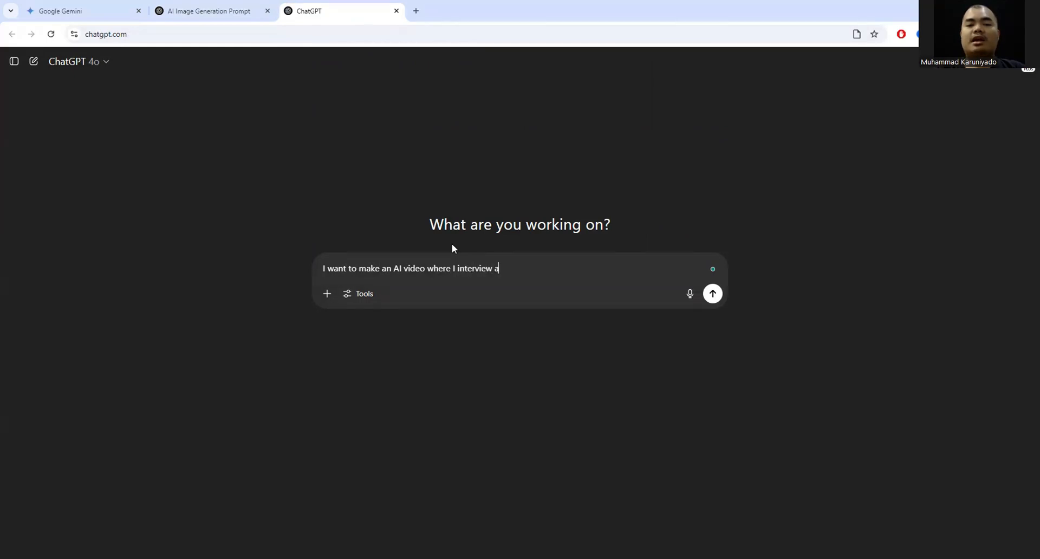
{"action": "type", "text": " mon"}
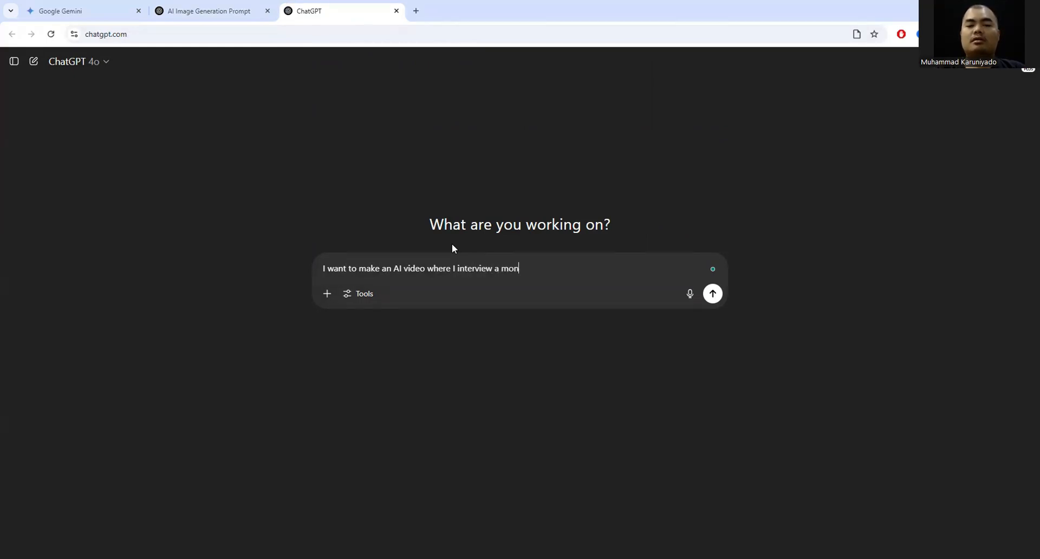
{"action": "type", "text": "ster from"}
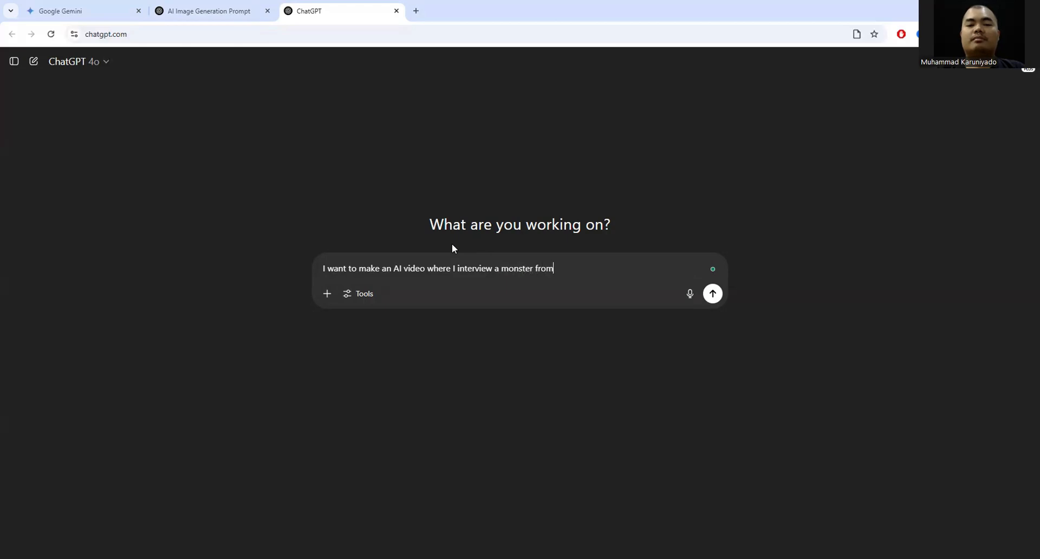
{"action": "type", "text": " other planet."}
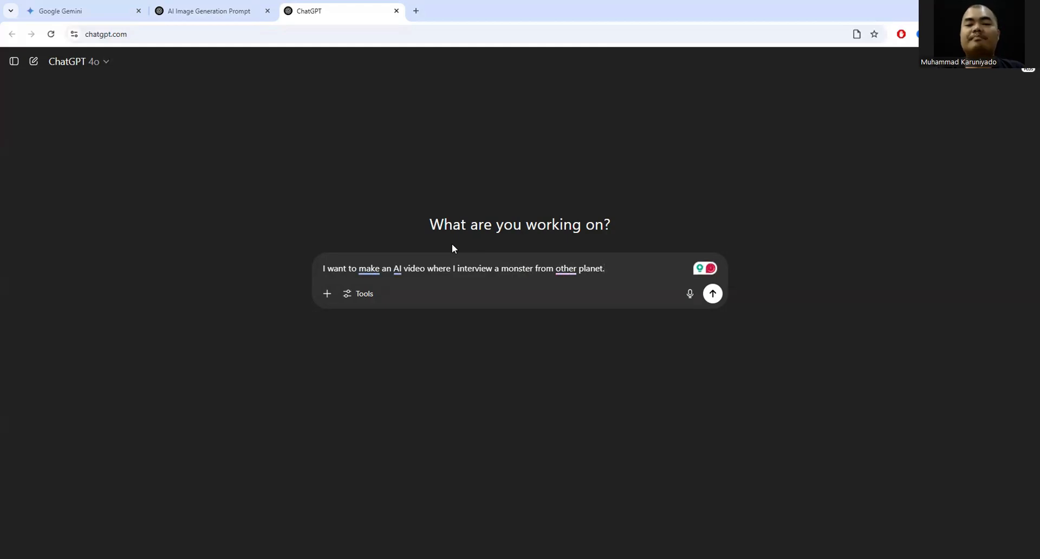
Add "So there will be 3 scenes." to the message and leave a blank line after it.
{"action": "type", "text": " So t"}
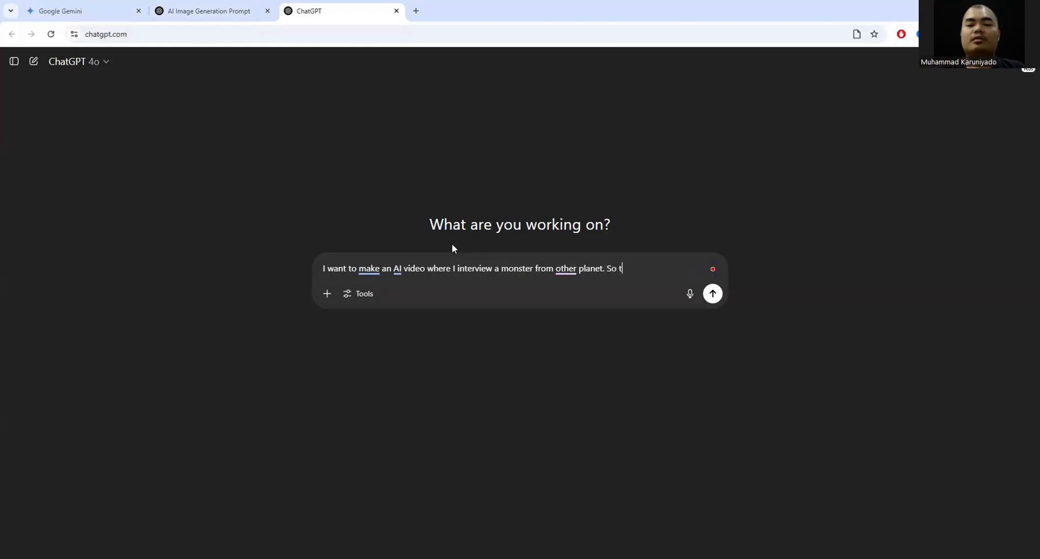
{"action": "type", "text": "here will be 3 "}
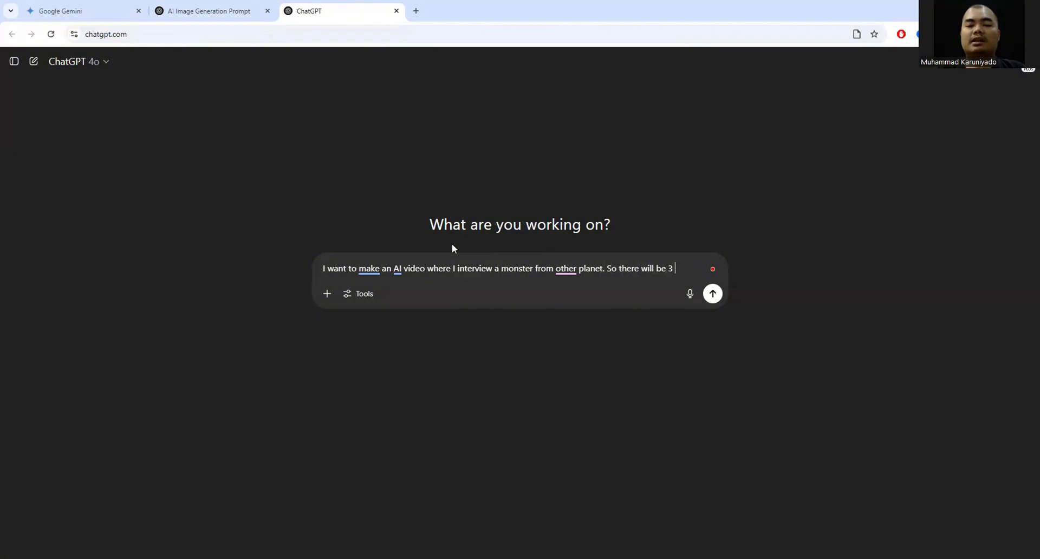
{"action": "type", "text": "scenes."}
{"action": "key", "text": "shift+Return"}
{"action": "key", "text": "shift+Return"}
Start the scene description with "The first scene me interviewing a bipedal cat.".
{"action": "type", "text": "The f"}
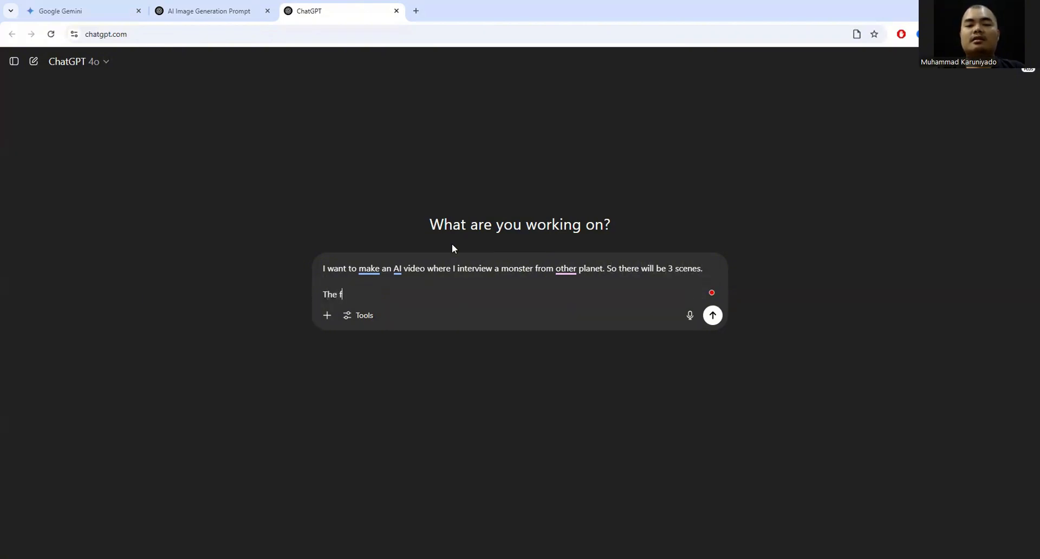
{"action": "type", "text": "irst s"}
{"action": "key", "text": "Right"}
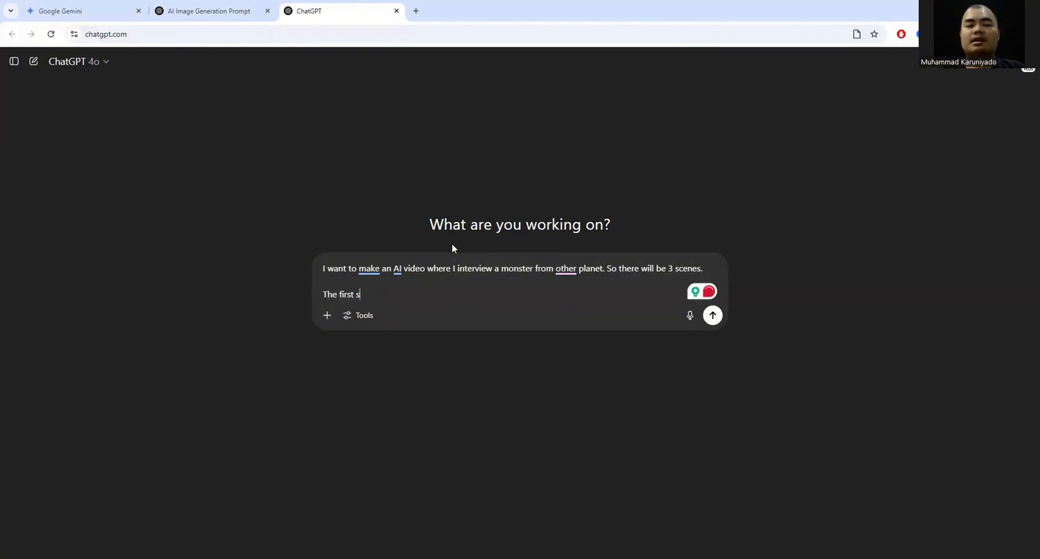
{"action": "type", "text": "ce"}
{"action": "key", "text": "BackSpace"}
{"action": "key", "text": "BackSpace"}
{"action": "type", "text": "cene "}
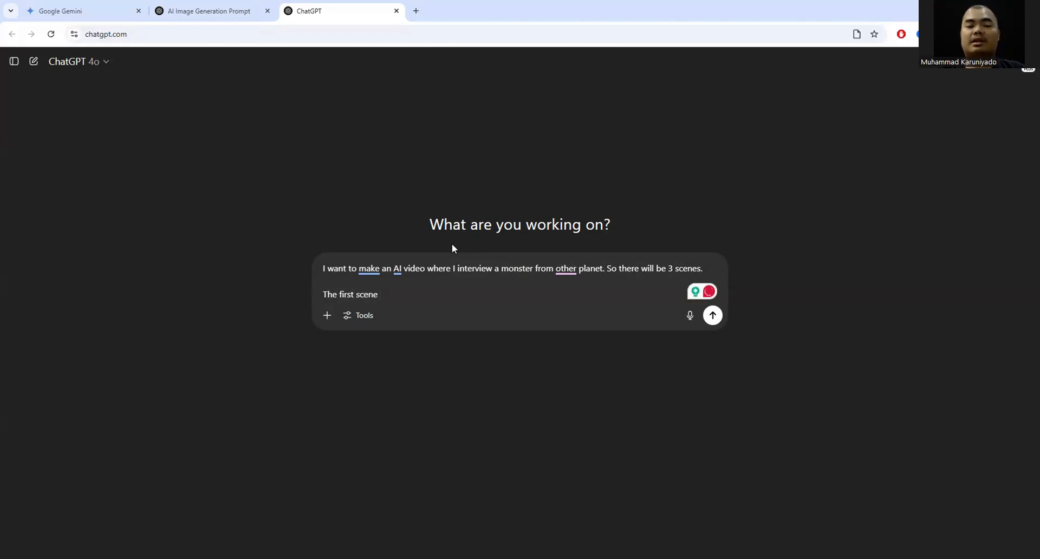
{"action": "type", "text": "me interviewing"}
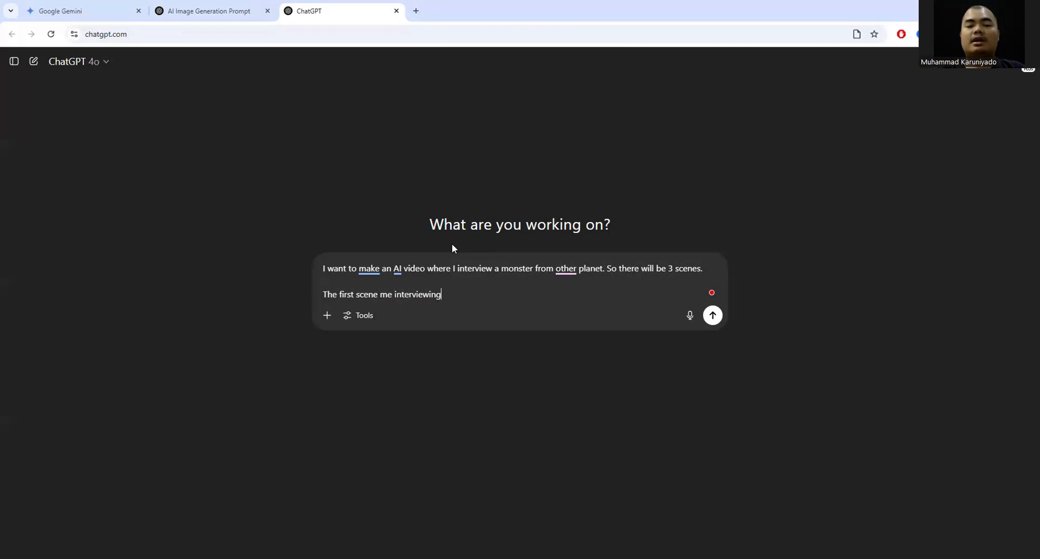
{"action": "type", "text": " a "}
{"action": "type", "text": " a biped"}
{"action": "type", "text": "al cat."}
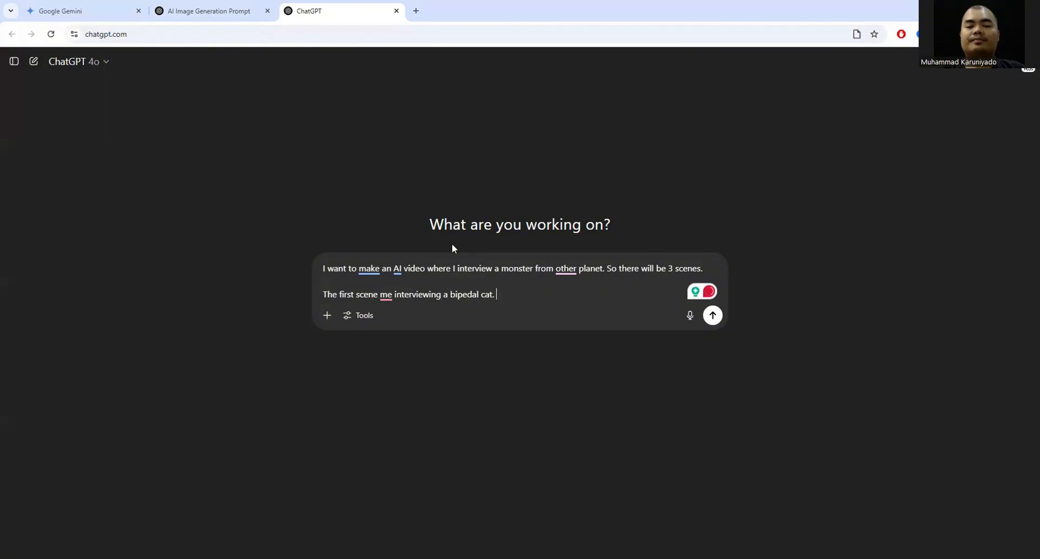
Continue the first scene with "The atmosphere is very old, weird, vintage, lots of spiral architecture, overall vibe is eerie, discomforting.".
{"action": "type", "text": "The"}
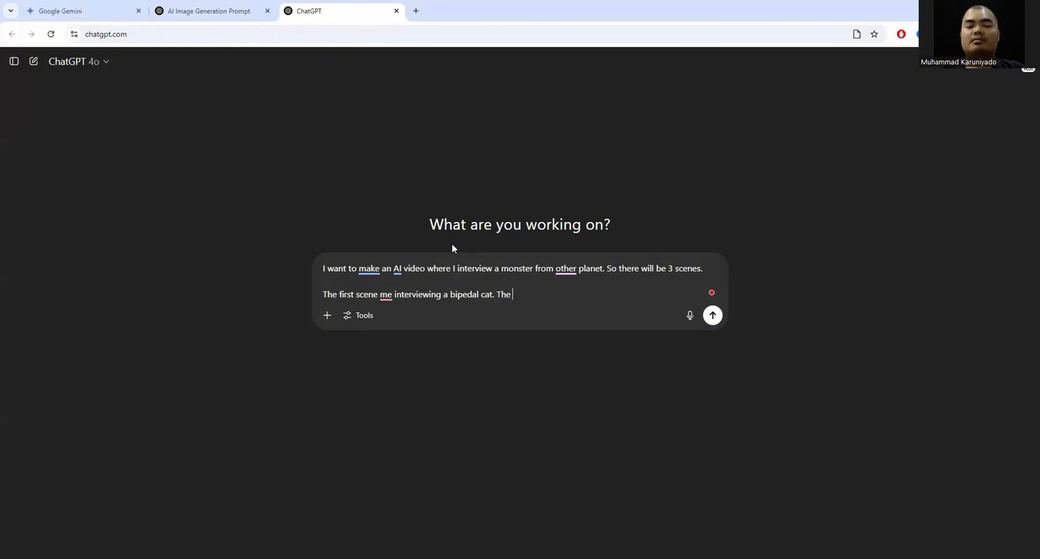
{"action": "type", "text": " atmos"}
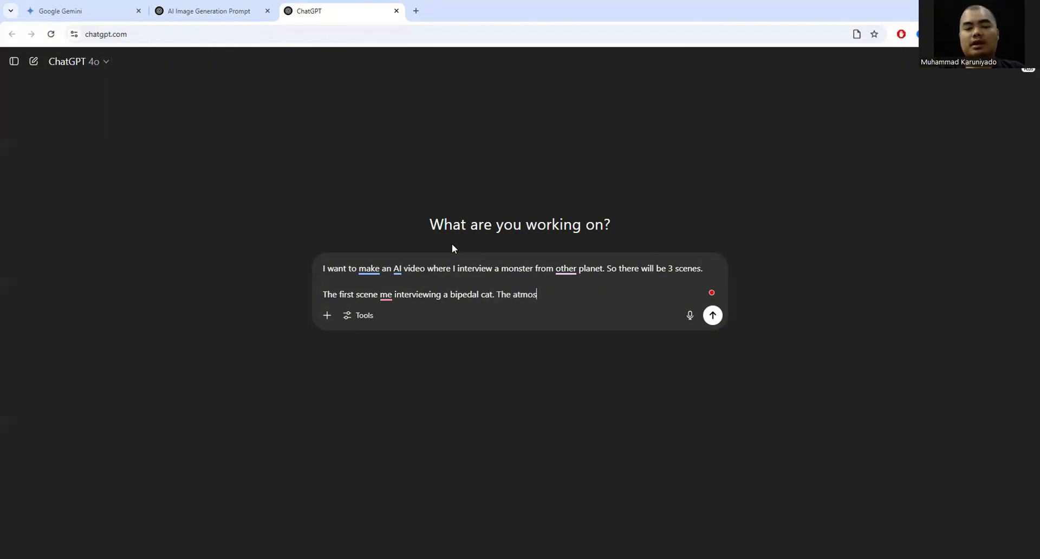
{"action": "type", "text": "phere is ver"}
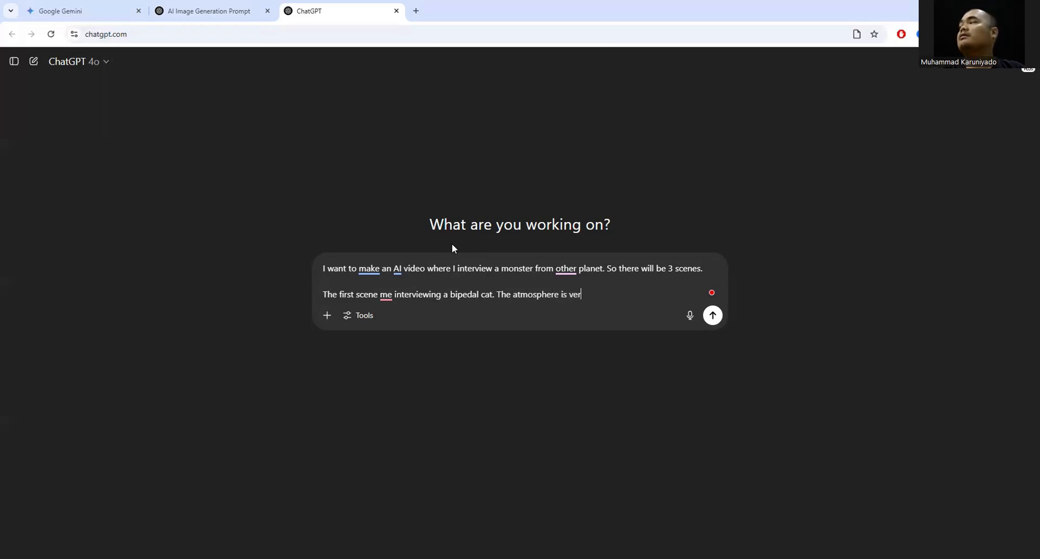
{"action": "type", "text": "y old"}
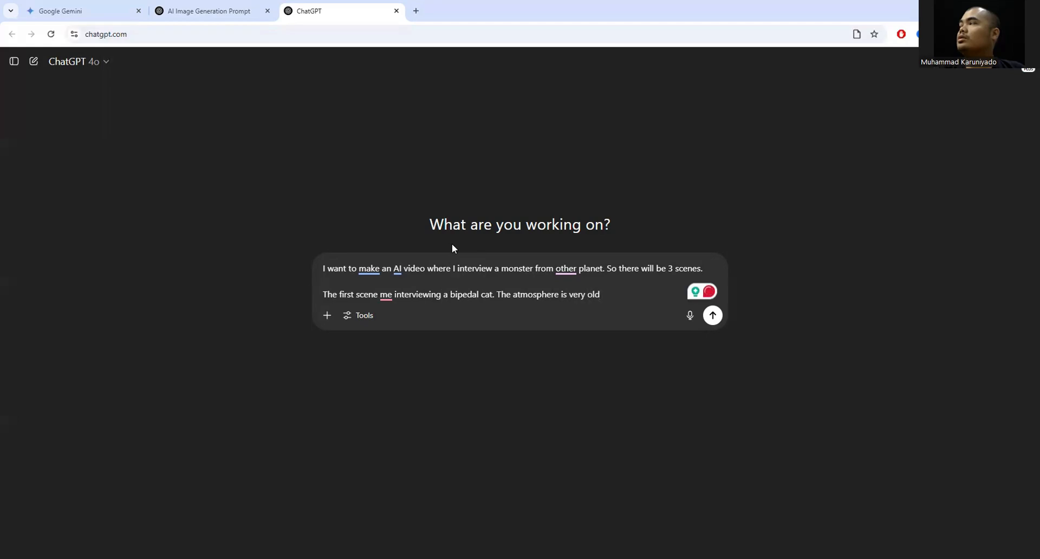
{"action": "type", "text": ", weird,"}
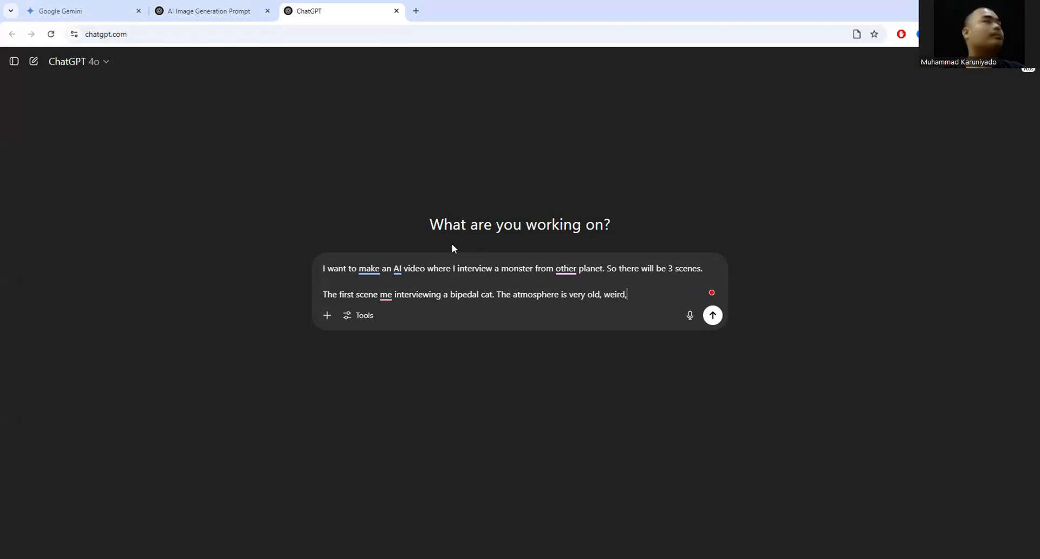
{"action": "type", "text": " vintage, lots"}
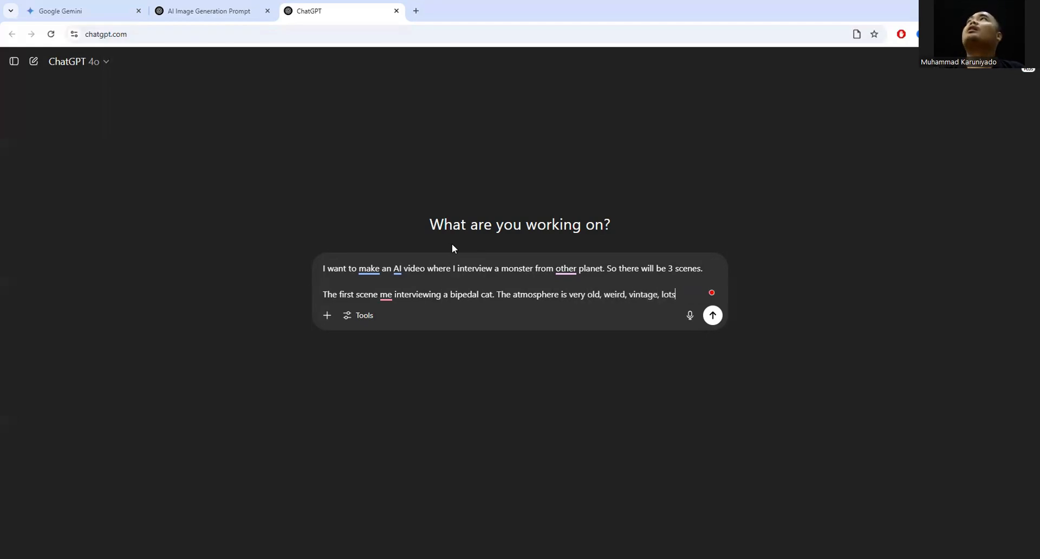
{"action": "type", "text": " of spiral"}
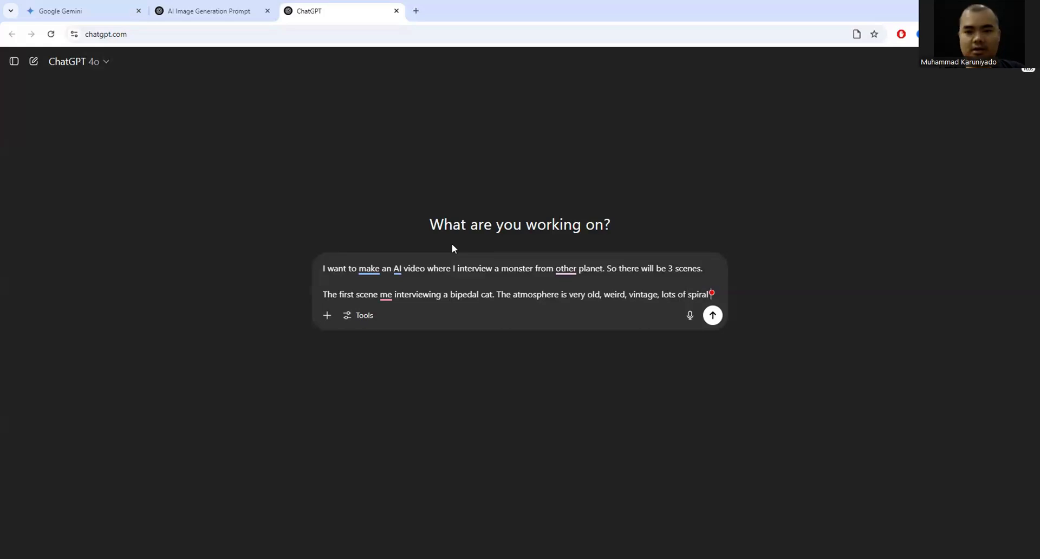
{"action": "type", "text": "srchite"}
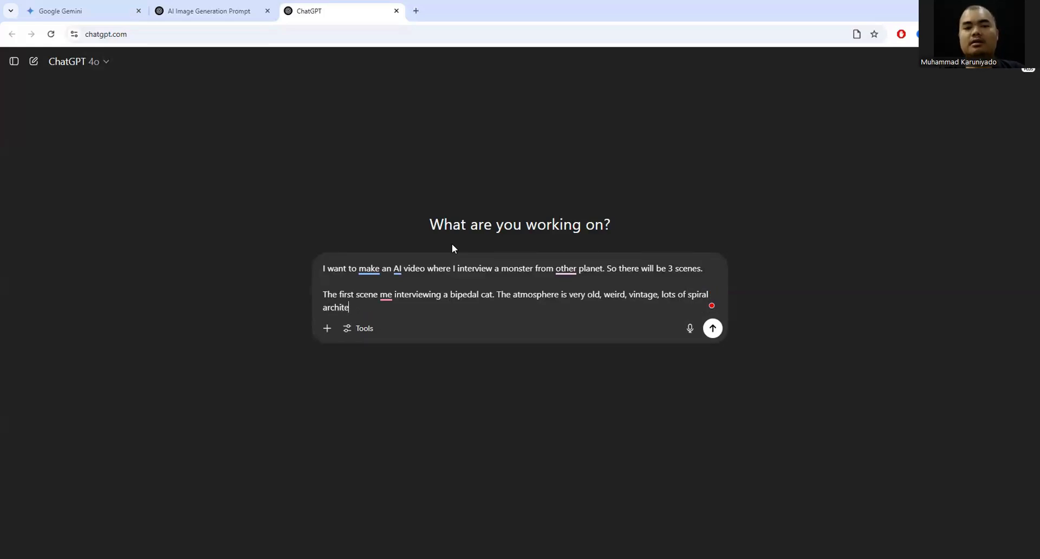
{"action": "type", "text": "cture, overall"}
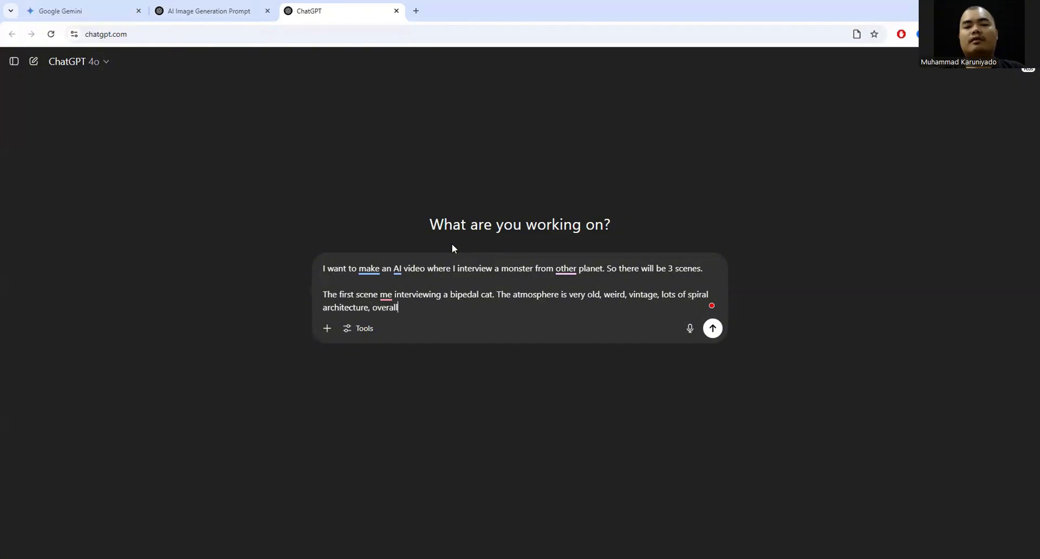
{"action": "type", "text": " vibe is eerie"}
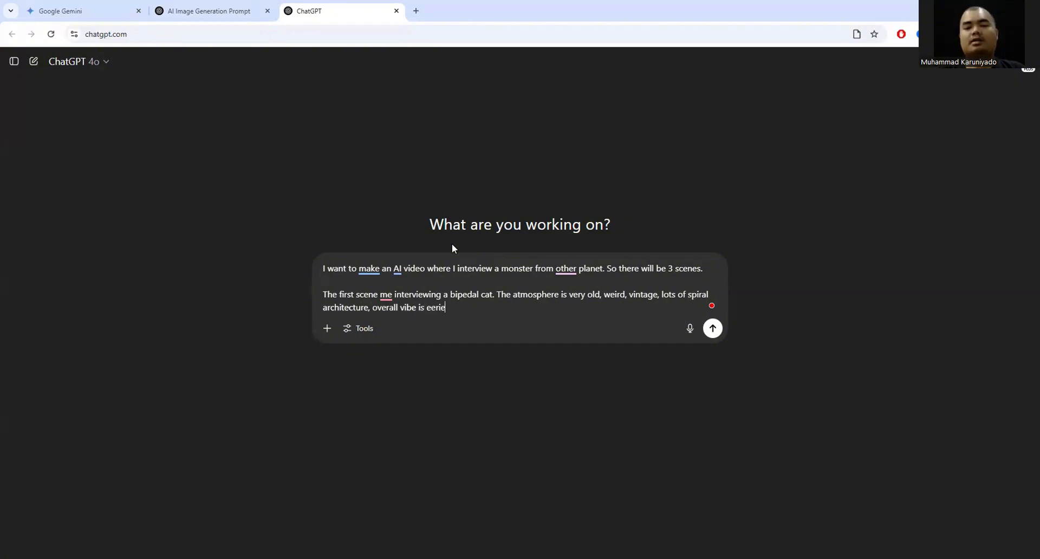
{"action": "type", "text": ", discomforti"}
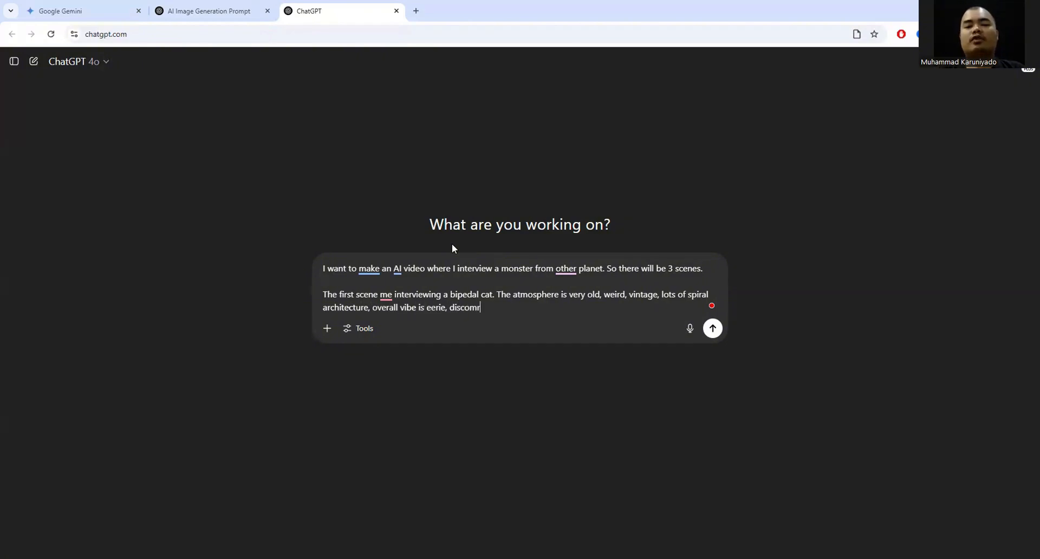
{"action": "type", "text": "ng. "}
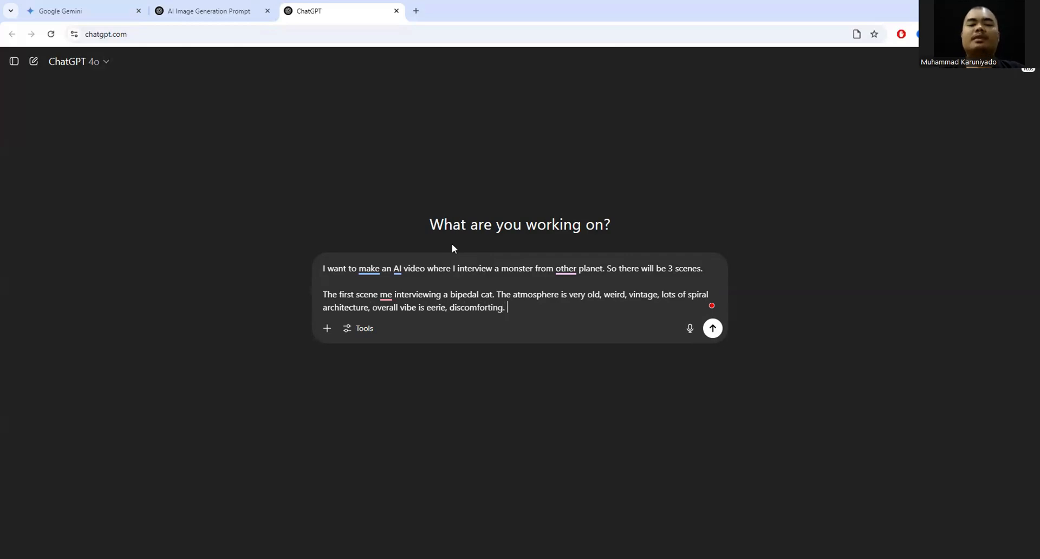
Add "The deialog is:" and, after a blank line, the dialogue line "Me: Apa yang paling tidak kamu suka dari kantor?".
{"action": "type", "text": "The deialo"}
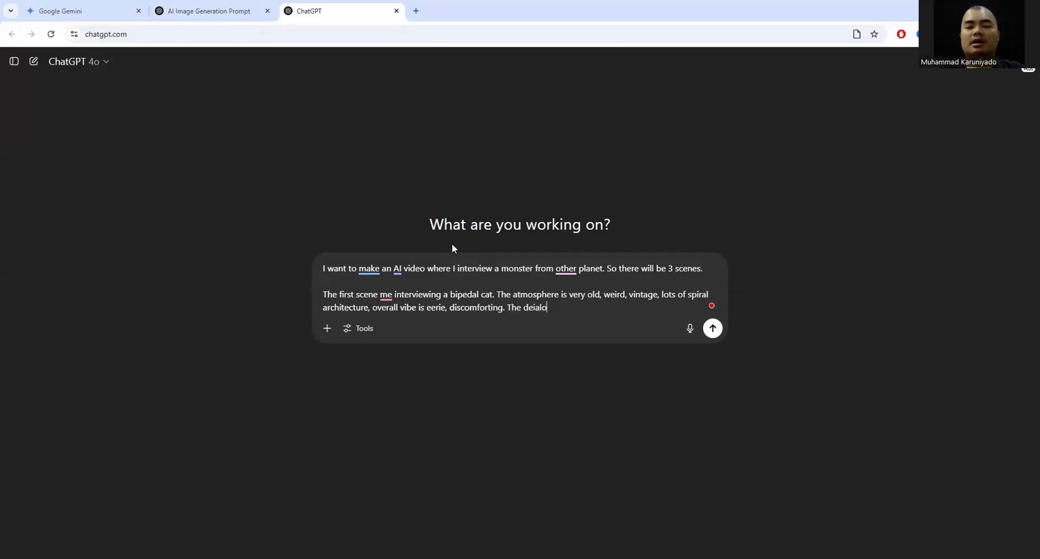
{"action": "type", "text": "g is:"}
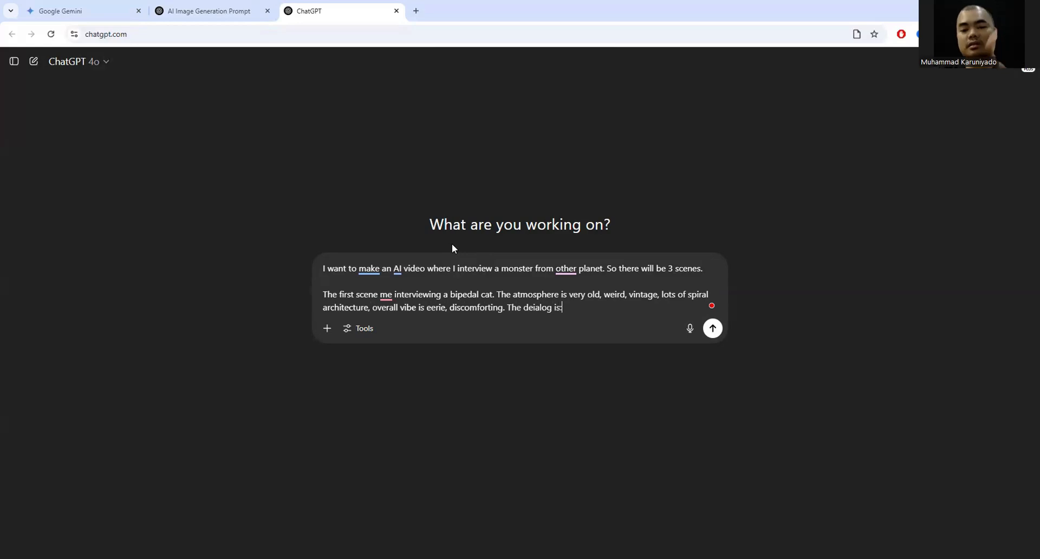
{"action": "key", "text": "shift+Return"}
{"action": "key", "text": "shift+Return"}
{"action": "type", "text": "-"}
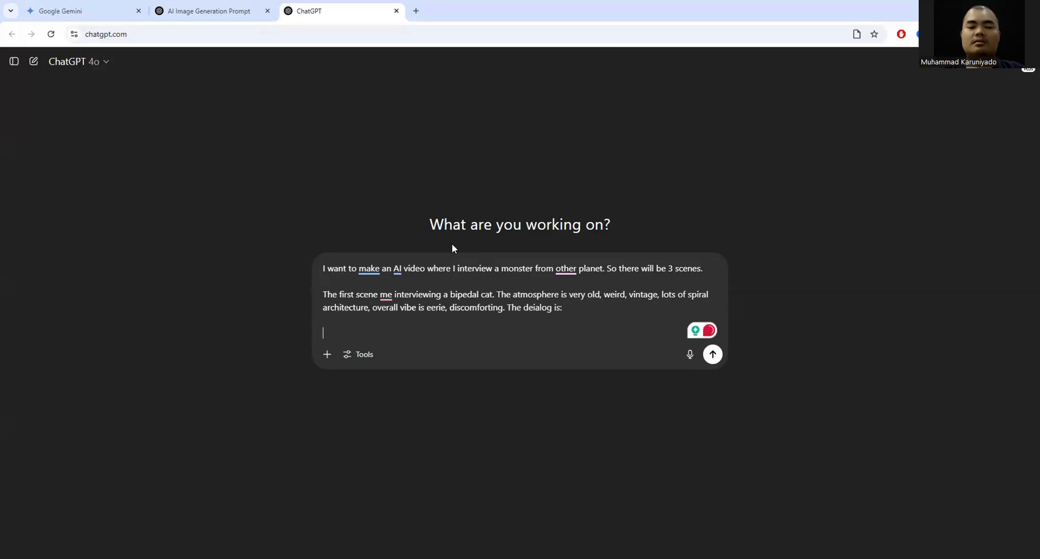
{"action": "type", "text": "Me: Ap"}
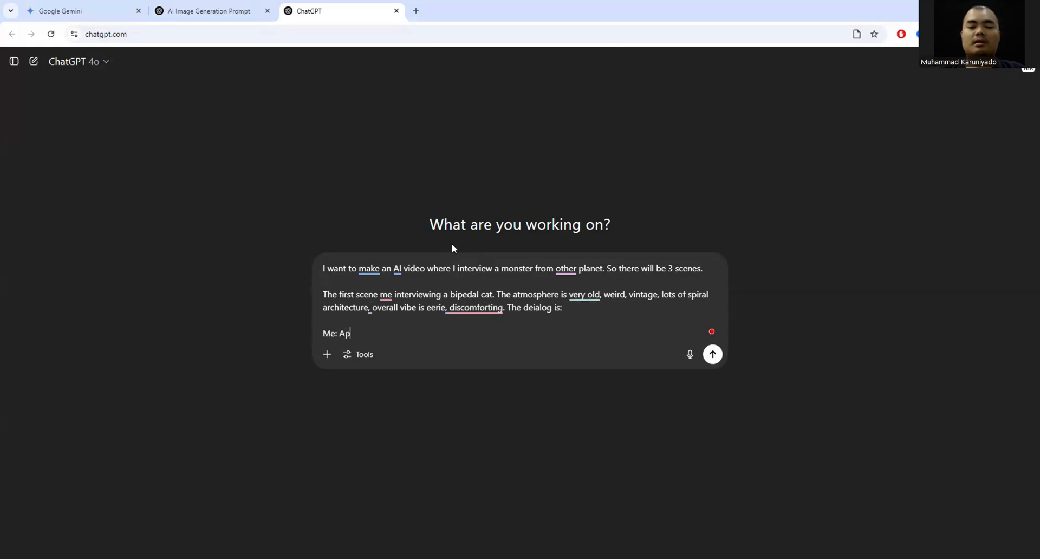
{"action": "type", "text": "a yang paling tidak kam"}
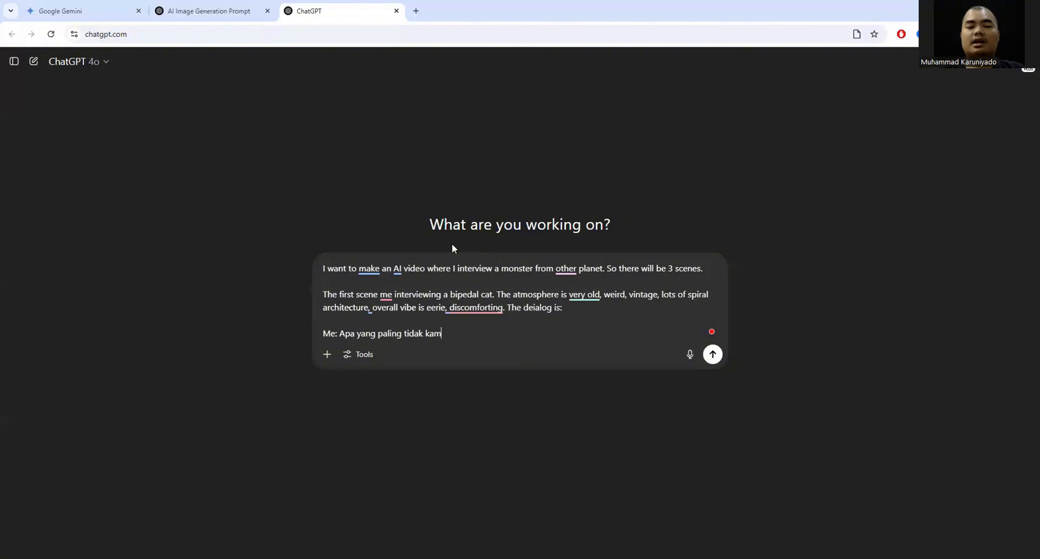
{"action": "type", "text": "u suka dari kantor?"}
{"action": "key", "text": "shift+Return"}
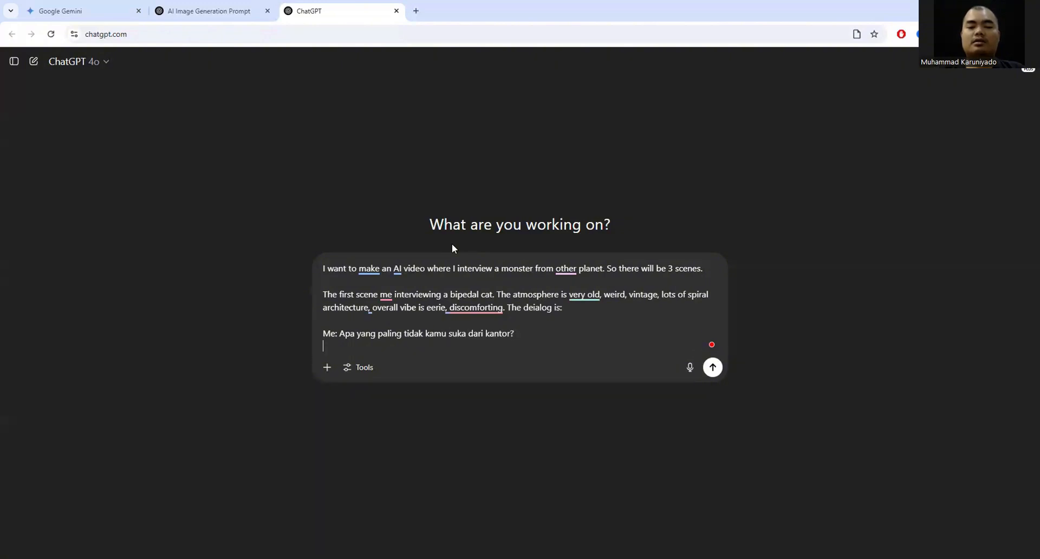
Add the bipedal cat's reply, addressing the interviewer by name and saying "saya tidak suka bos saya yang micro manage. Bacot banget.".
{"action": "type", "text": "The bipedal cat says: Mas A"}
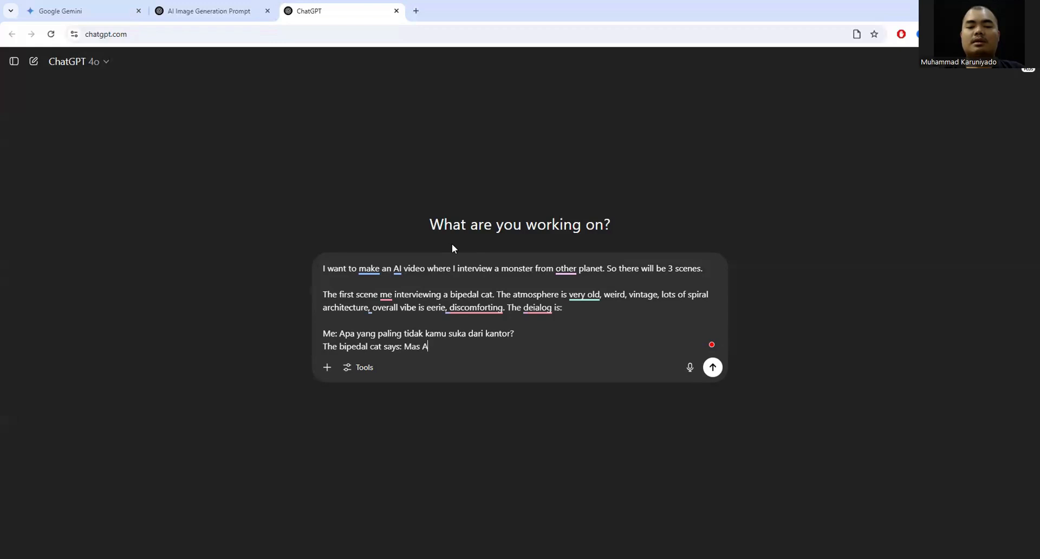
{"action": "type", "text": "hwy, saya tidak suka bos saya yang micro"}
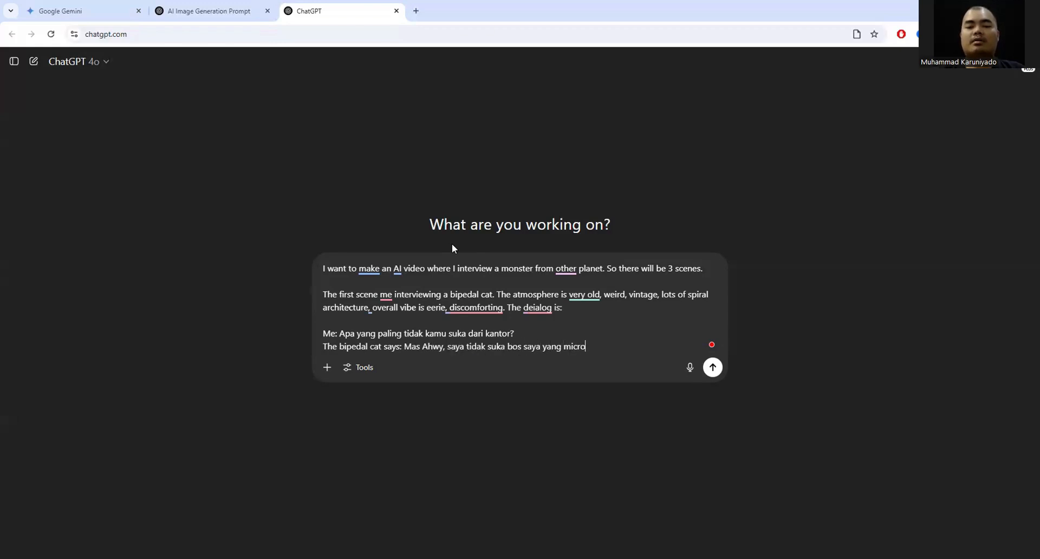
{"action": "type", "text": " manage. Bacot banget."}
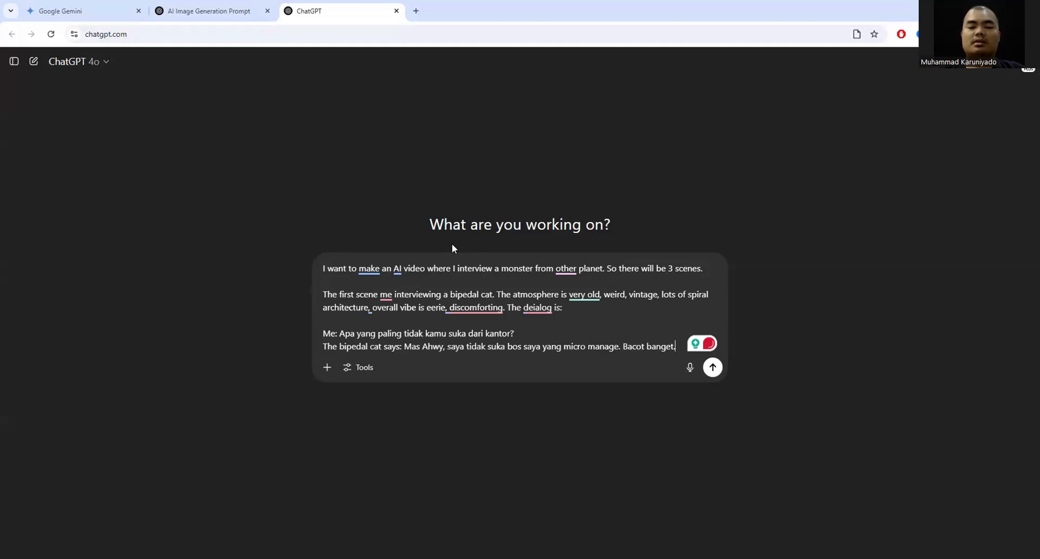
Leave a blank line after the dialogue and add "The interview is happening on the street.".
{"action": "key", "text": "shift+Return"}
{"action": "key", "text": "shift+Return"}
{"action": "type", "text": "The interview s h"}
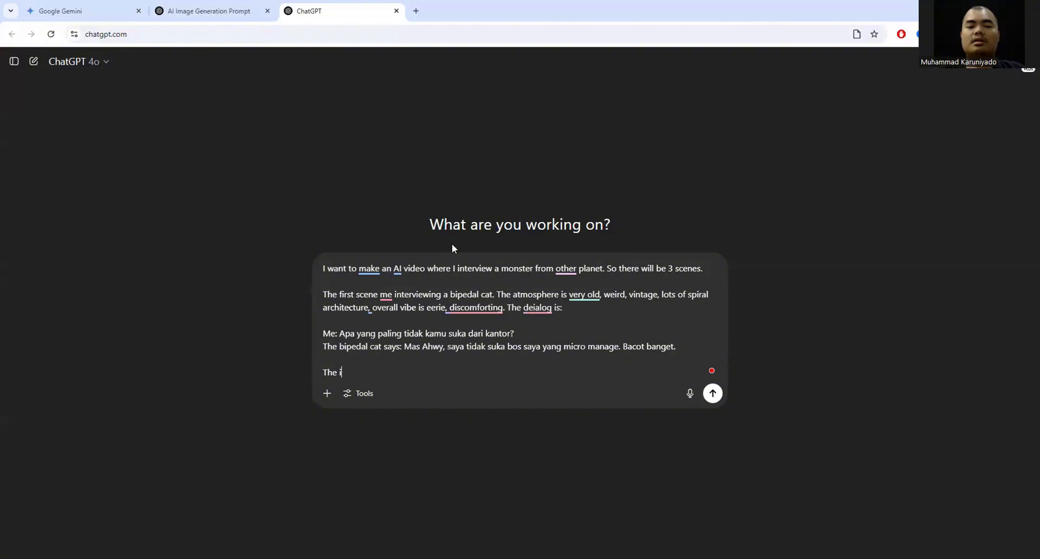
{"action": "key", "text": "BackSpace"}
{"action": "key", "text": "BackSpace"}
{"action": "key", "text": "BackSpace"}
{"action": "type", "text": "is happend"}
{"action": "key", "text": "BackSpace"}
{"action": "key", "text": "BackSpace"}
{"action": "type", "text": "ning"}
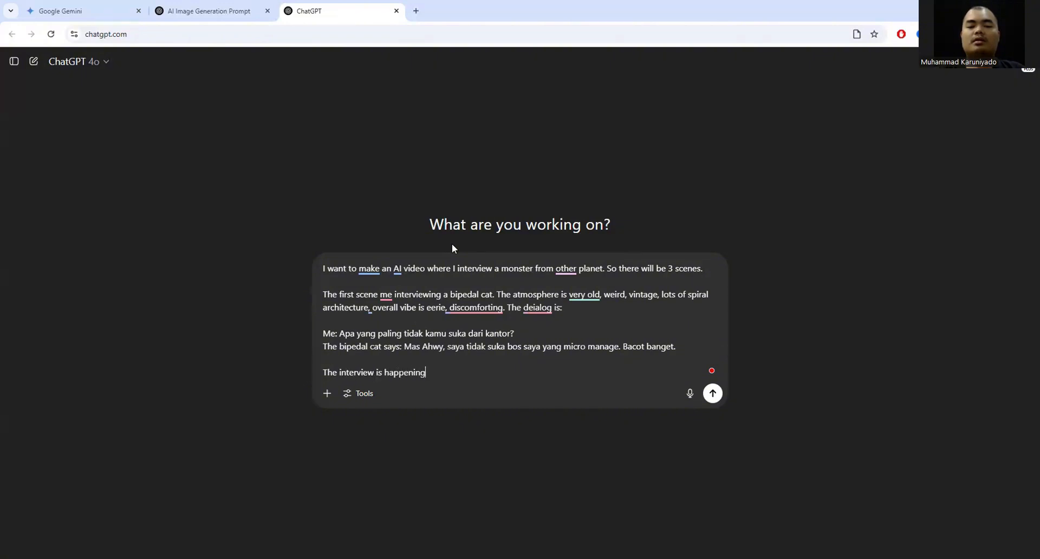
{"action": "type", "text": " on the street."}
Reword the start of the scene description to "Please make the prompt for the first scene".
{"action": "key", "text": "Up"}
{"action": "key", "text": "Up"}
{"action": "key", "text": "Up"}
{"action": "key", "text": "Up"}
{"action": "key", "text": "Up"}
{"action": "key", "text": "Up"}
{"action": "key", "text": "Up"}
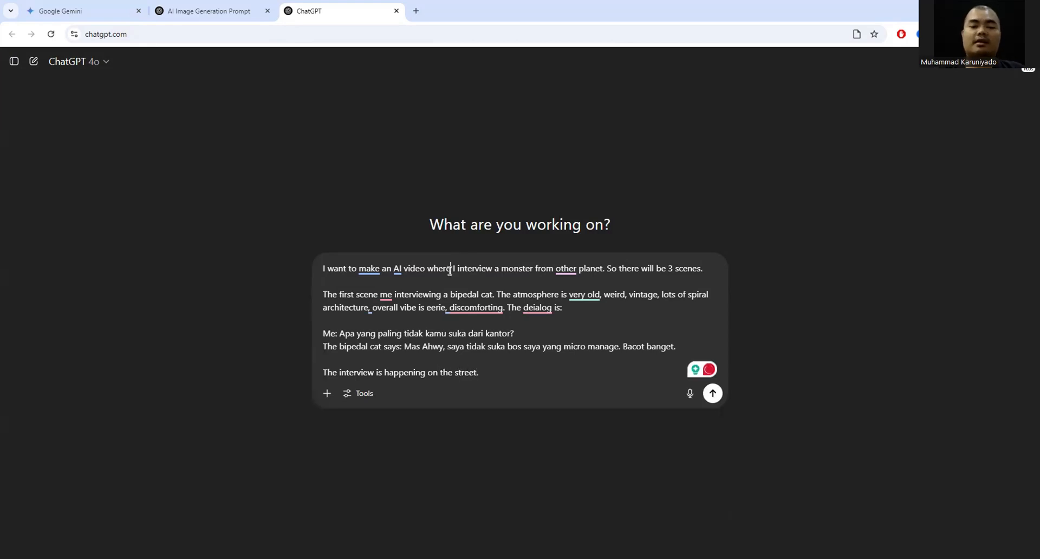
{"action": "key", "text": "shift+Return"}
{"action": "key", "text": "shift+Return"}
{"action": "key", "text": "Up"}
{"action": "type", "text": "Please make teh p"}
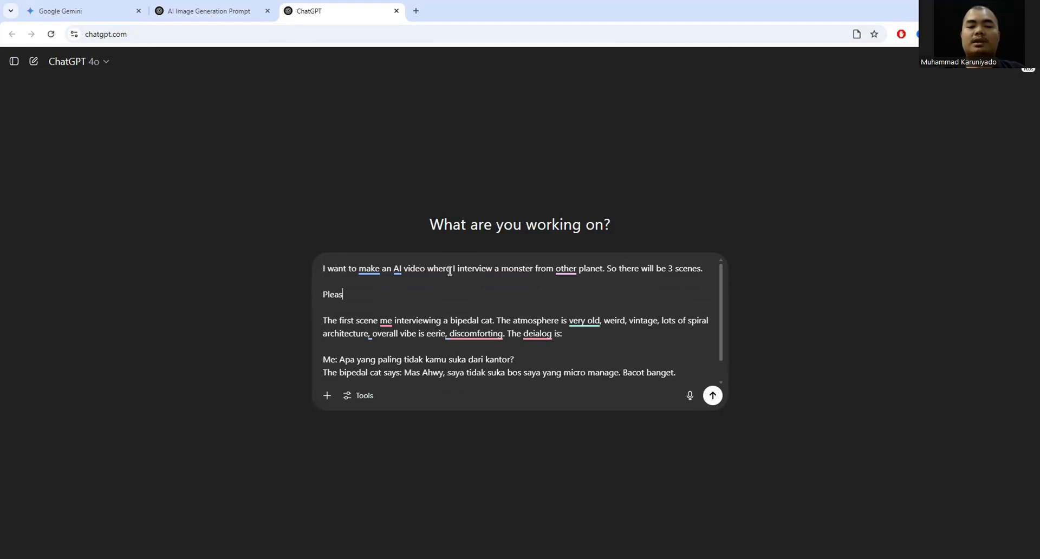
{"action": "key", "text": "BackSpace"}
{"action": "key", "text": "BackSpace"}
{"action": "key", "text": "BackSpace"}
{"action": "type", "text": "he prompt for"}
{"action": "key", "text": "Delete"}
{"action": "key", "text": "Delete"}
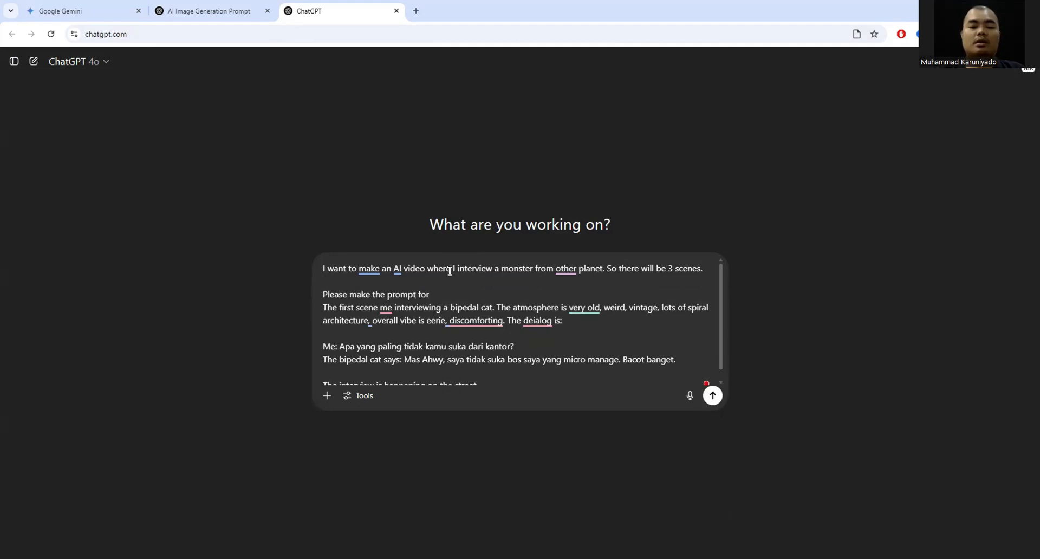
{"action": "key", "text": "Delete"}
{"action": "type", "text": "t"}
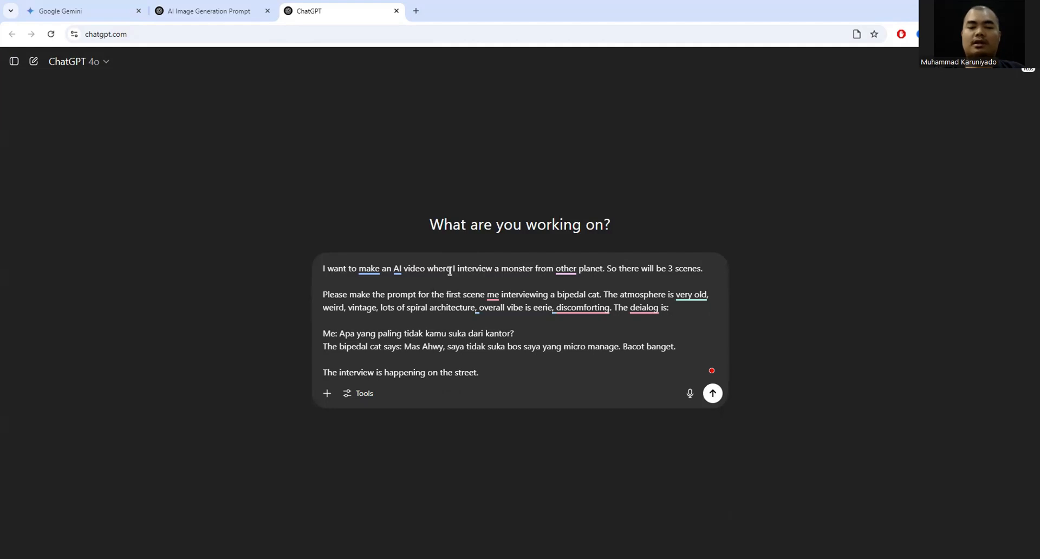
Send the message and read through the generated first-scene video prompt.
{"action": "key", "text": "Return"}
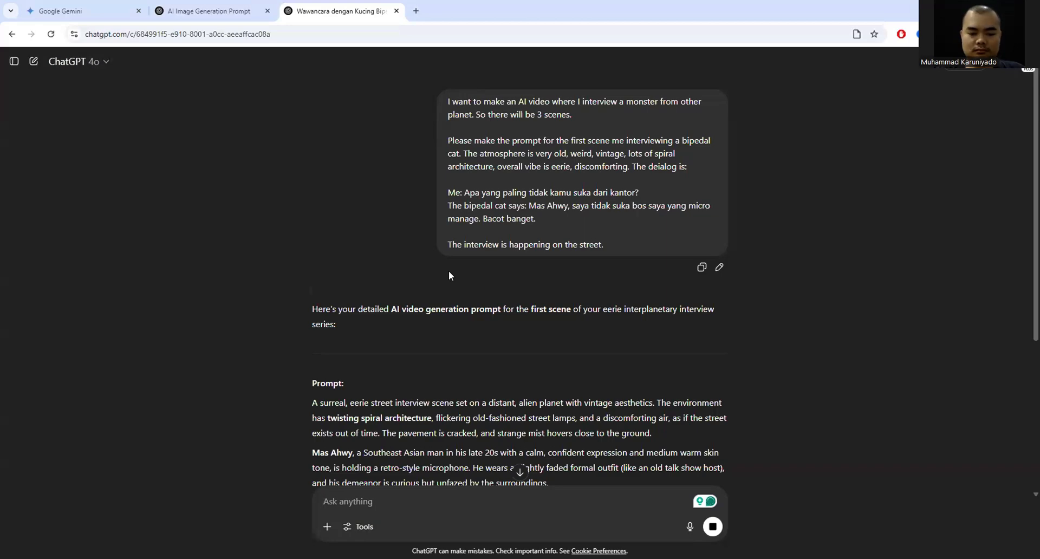
{"action": "scroll", "coordinate": [449, 271], "scroll_direction": "down", "scroll_amount": 4}
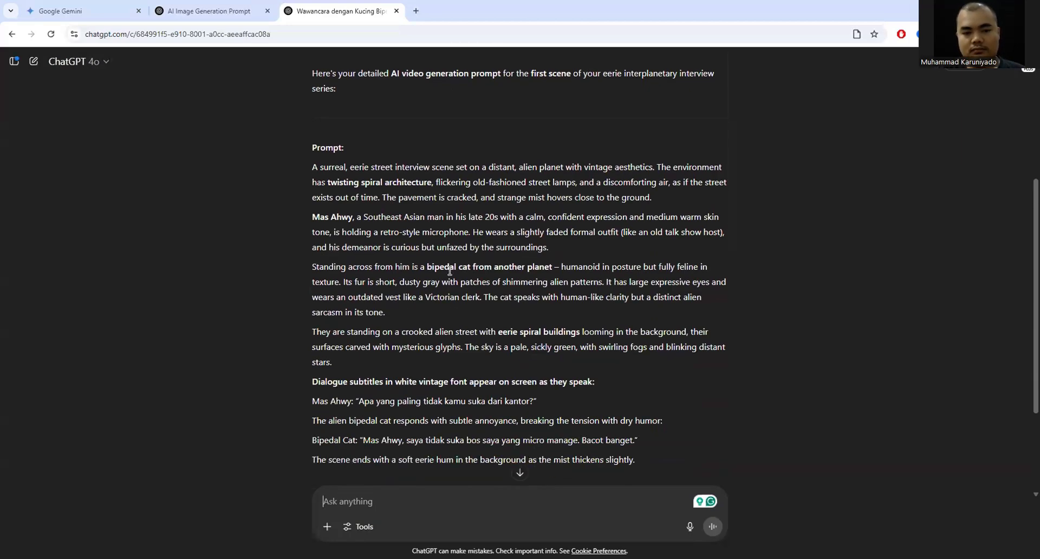
{"action": "scroll", "coordinate": [450, 271], "scroll_direction": "down", "scroll_amount": 3}
{"action": "scroll", "coordinate": [450, 271], "scroll_direction": "up", "scroll_amount": 2}
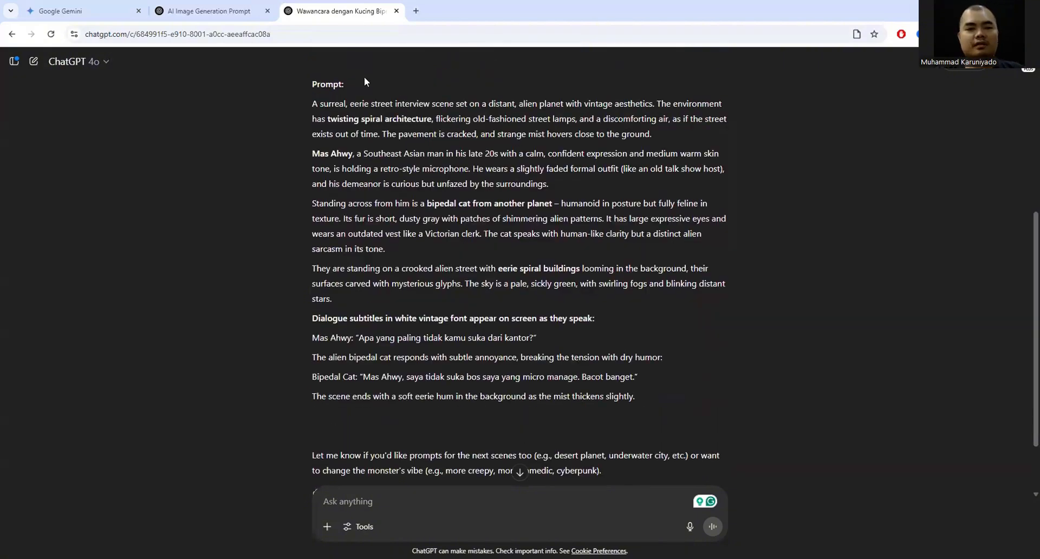
Copy the facial and physical description from the AI Image Generation Prompt chat and return to the cat interview chat.
{"action": "left_click", "coordinate": [214, 11]}
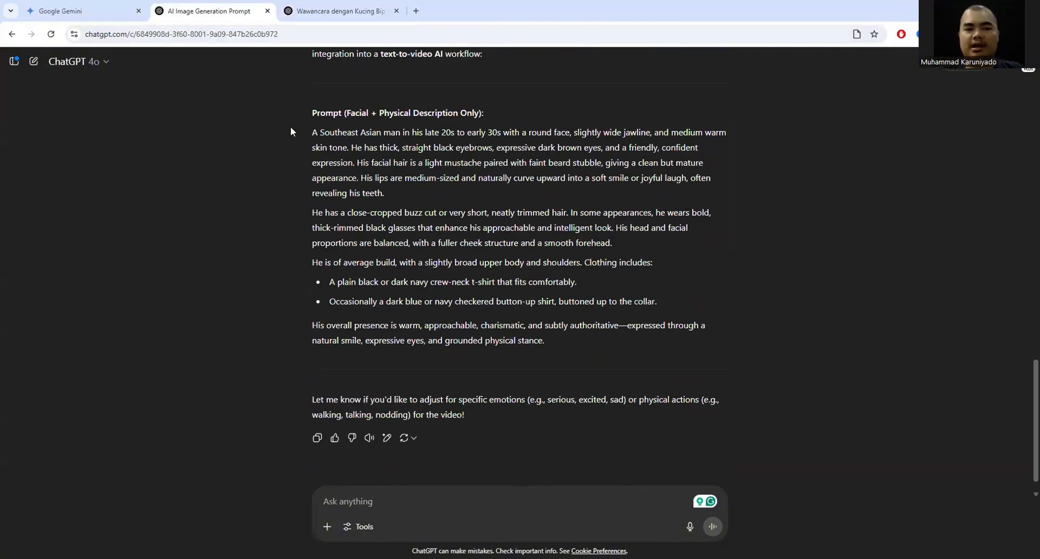
{"action": "left_click_drag", "start_coordinate": [291, 126], "coordinate": [601, 344]}
{"action": "left_click", "coordinate": [336, 11]}
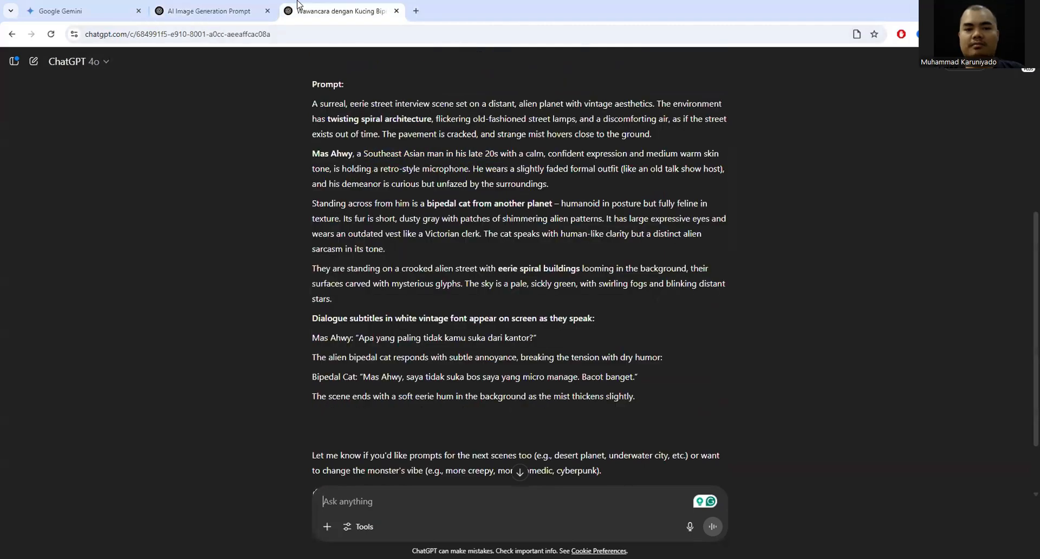
Write a request to integrate the interviewer character, ending with "physical apperance look like this:", and paste the copied description below it.
{"action": "type", "text": "Now please make the"}
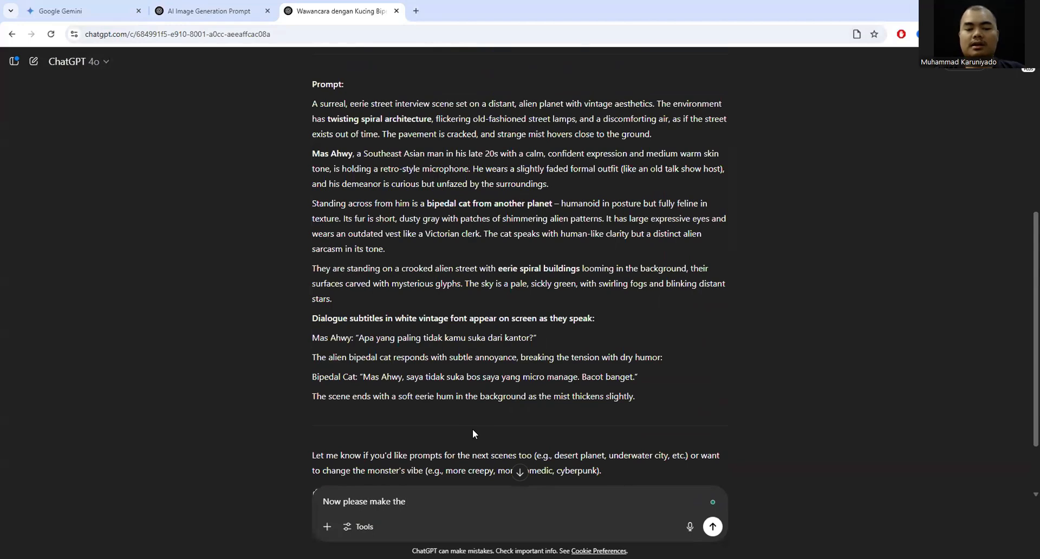
{"action": "key", "text": "ctrl+shift+Left"}
{"action": "key", "text": "ctrl+shift+Left"}
{"action": "type", "text": "integrate the char"}
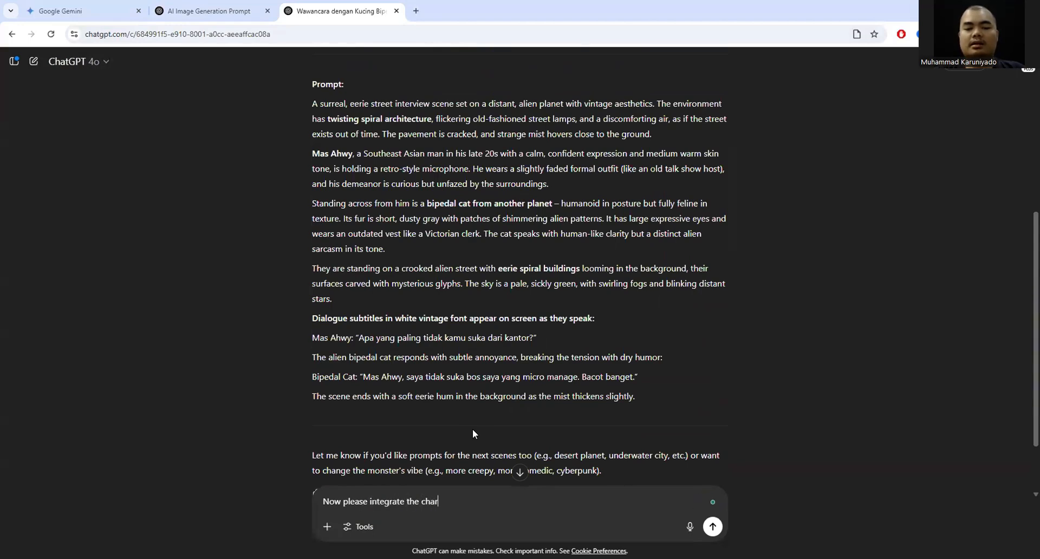
{"action": "type", "text": "acter of mas Ahwy. Mas Ahwy"}
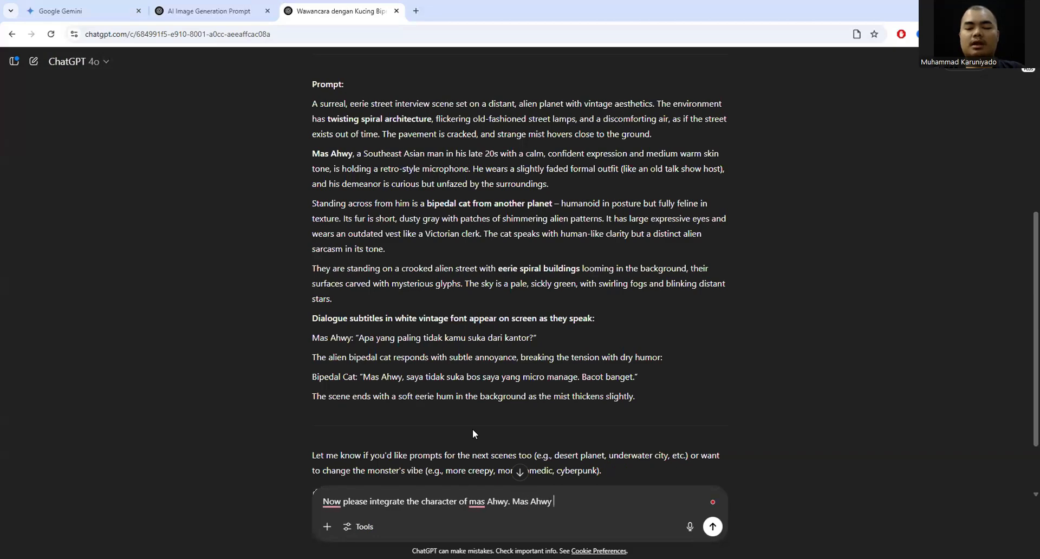
{"action": "type", "text": " physica"}
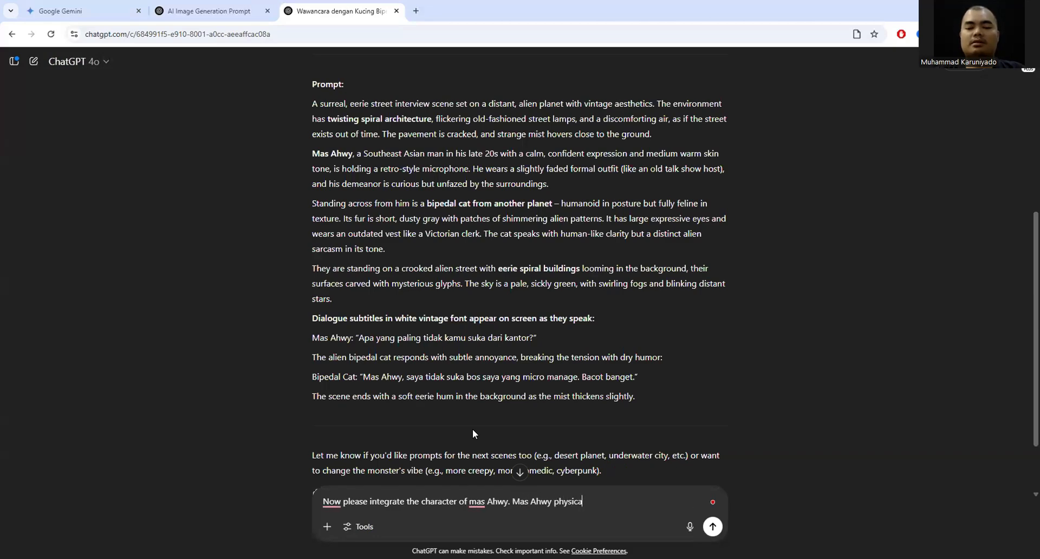
{"action": "type", "text": "l apperance look like this:"}
{"action": "key", "text": "ctrl+v"}
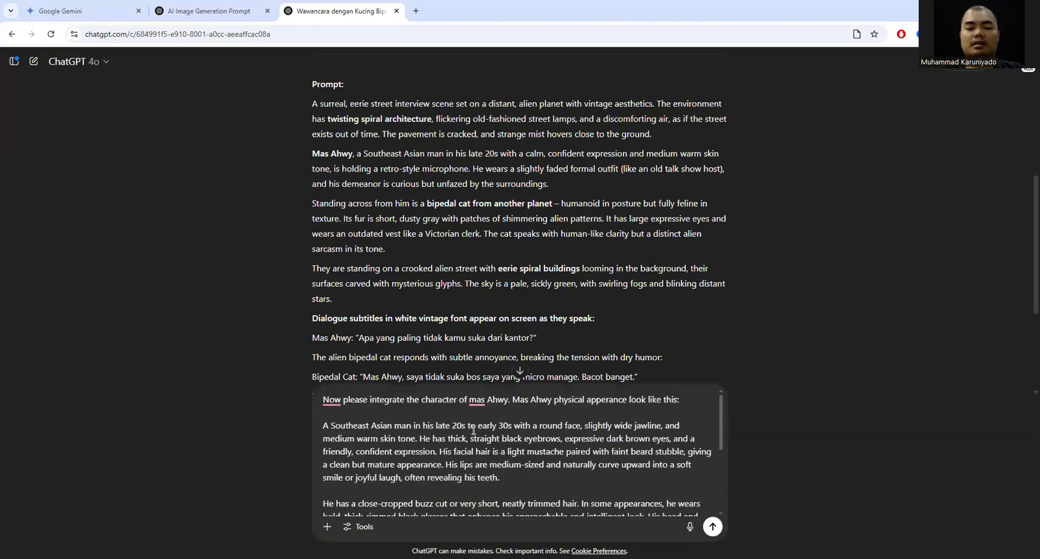
Insert "into the prompt" at the end of the request's first sentence and send the message.
{"action": "left_click", "coordinate": [510, 402]}
{"action": "type", "text": "into the prompt"}
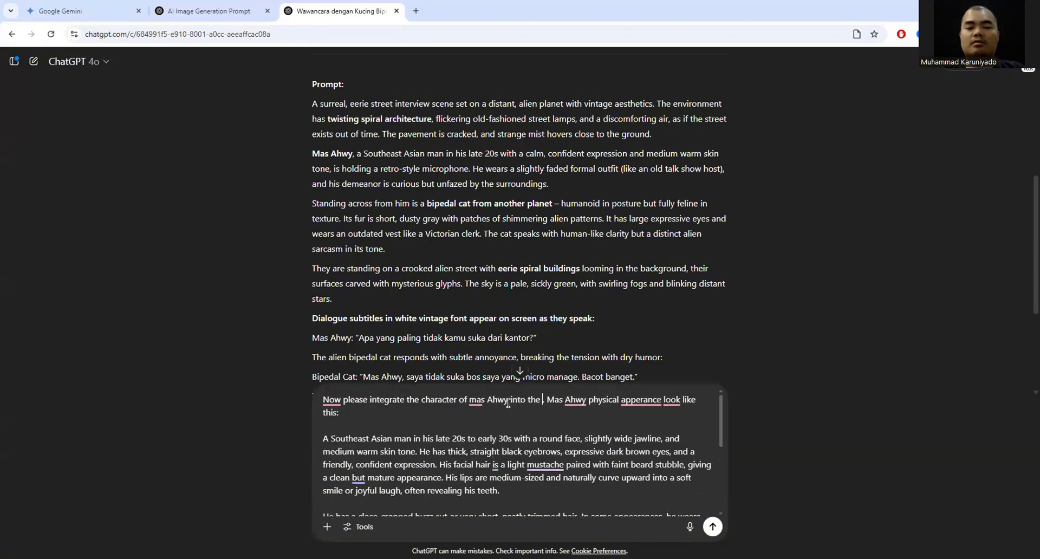
{"action": "key", "text": "Return"}
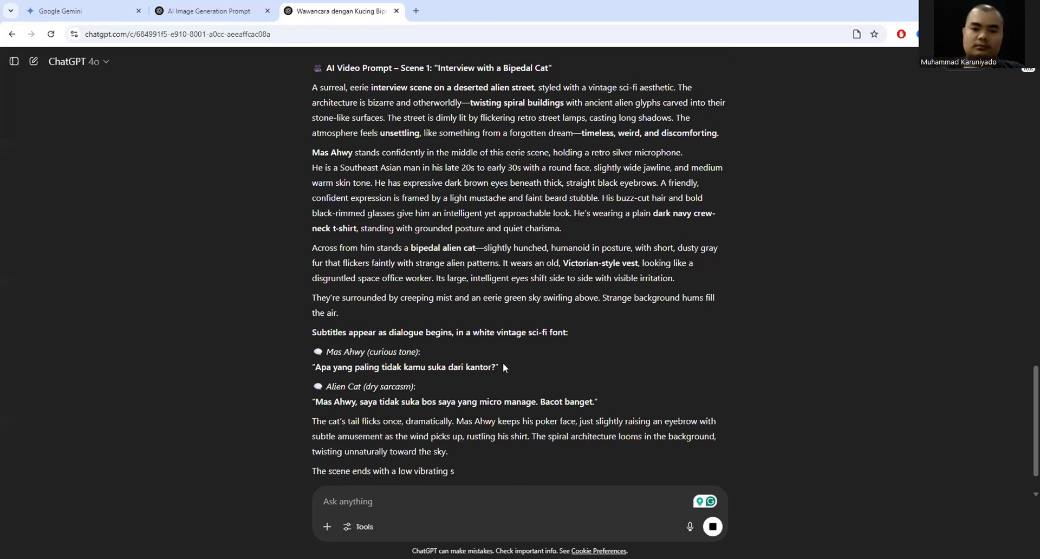
Copy the full text of the integrated Scene 1 video prompt, from "A surreal, eerie interview scene" through the closing sound line.
{"action": "scroll", "coordinate": [504, 363], "scroll_direction": "up", "scroll_amount": 4}
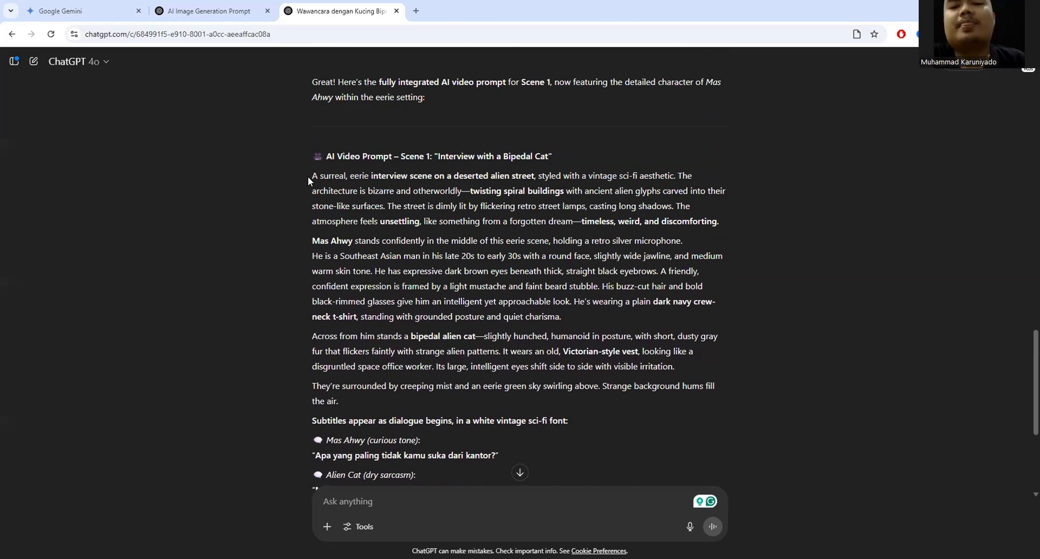
{"action": "left_click_drag", "start_coordinate": [311, 177], "coordinate": [647, 329]}
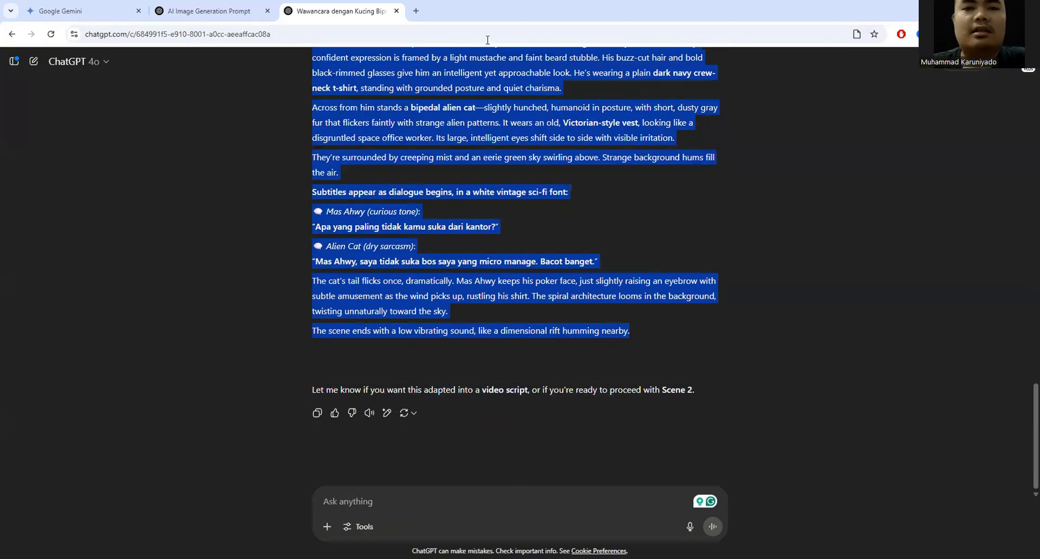
{"action": "key", "text": "alt+Tab"}
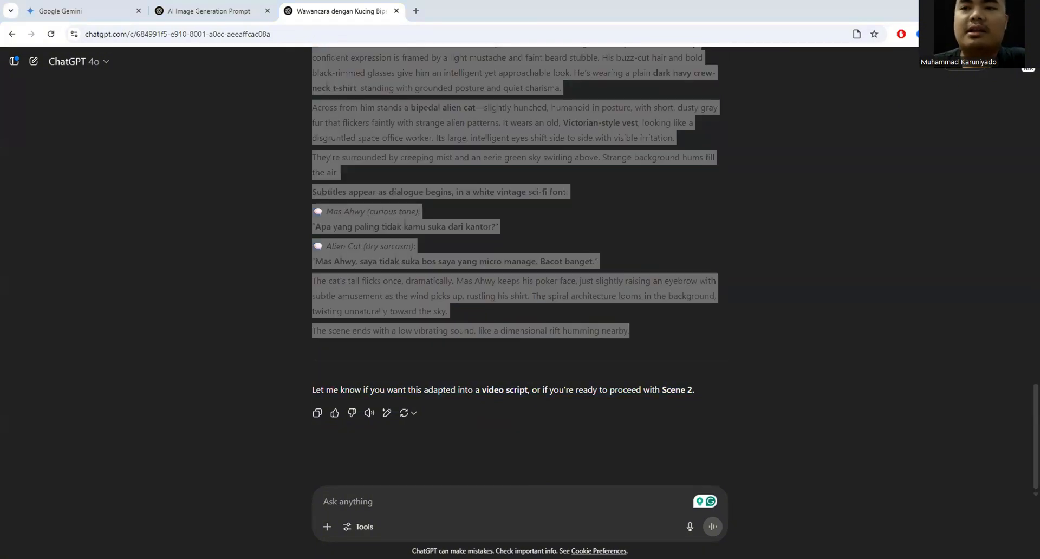
Check the Browsec VPN extension's connection status and country, and close its popup.
{"action": "left_click", "coordinate": [976, 34]}
{"action": "left_click", "coordinate": [881, 146]}
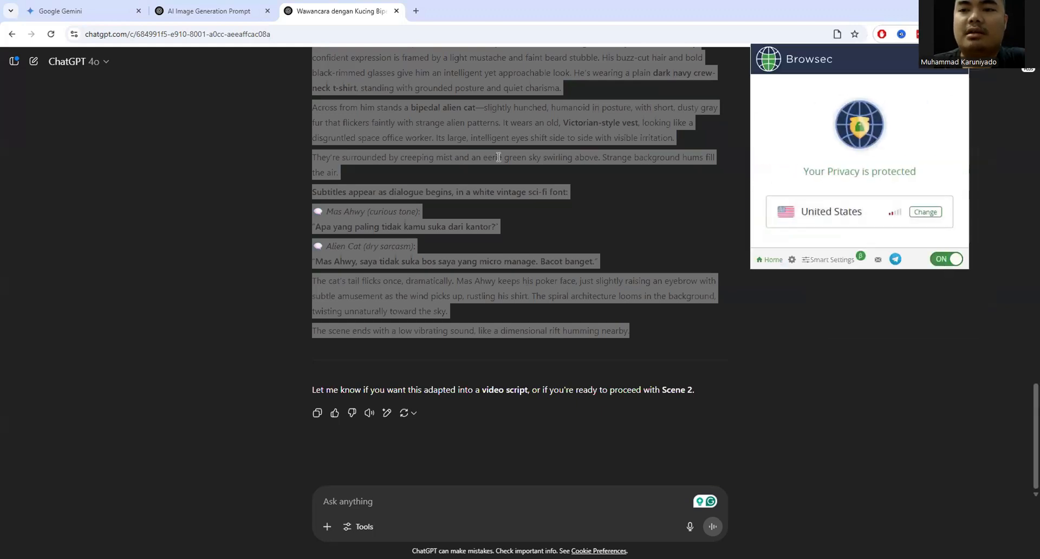
{"action": "left_click", "coordinate": [239, 193]}
Switch to Google Gemini, reload it, and generate a Veo 3 Fast video from the copied Scene 1 prompt.
{"action": "left_click", "coordinate": [84, 8]}
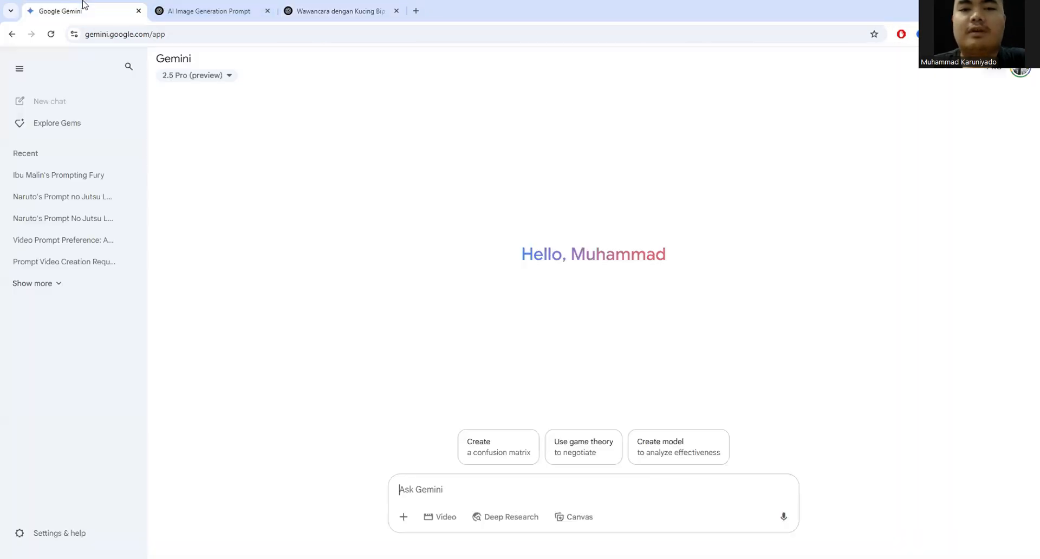
{"action": "left_click", "coordinate": [52, 34]}
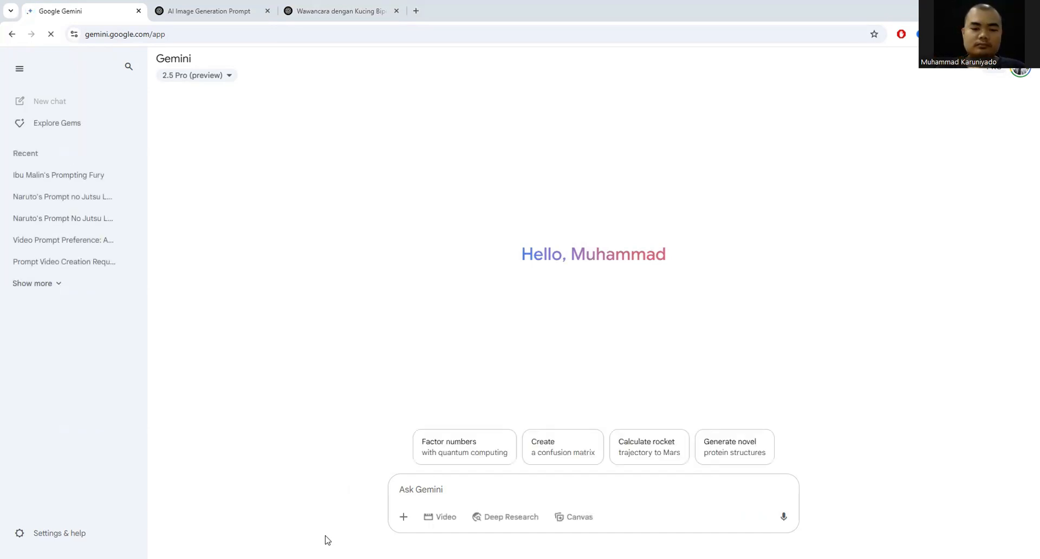
{"action": "left_click", "coordinate": [443, 517]}
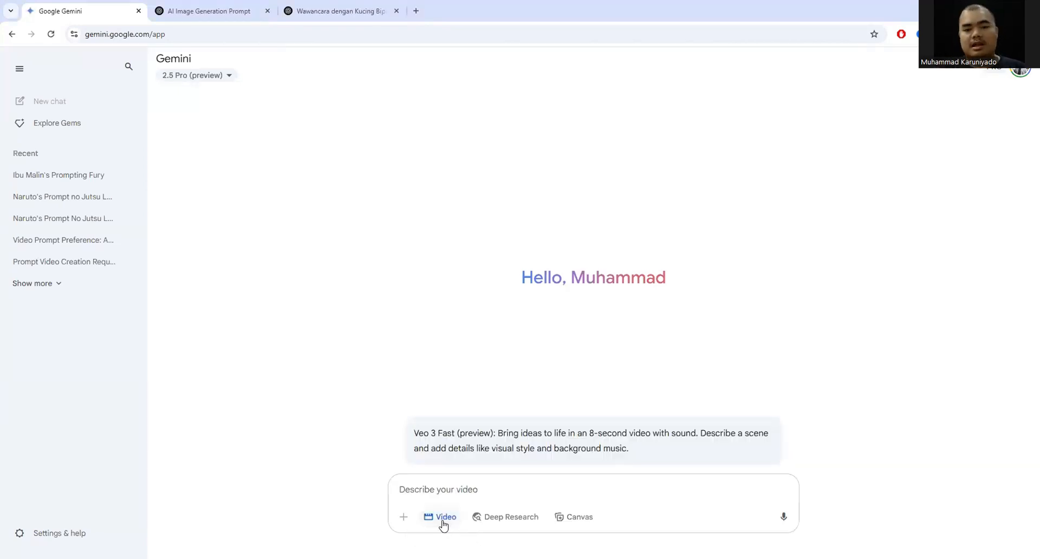
{"action": "left_click", "coordinate": [460, 501]}
{"action": "key", "text": "ctrl+v"}
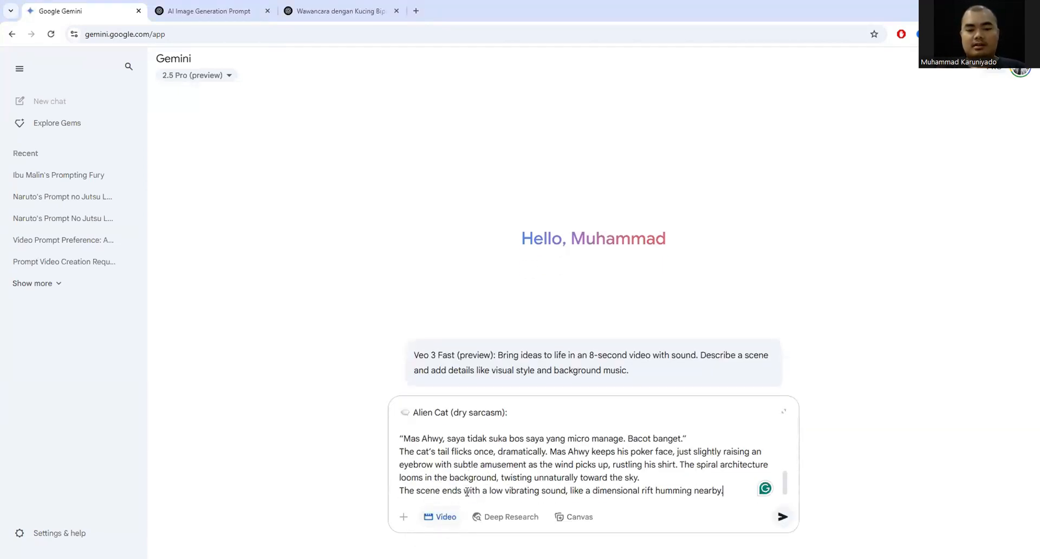
{"action": "scroll", "coordinate": [523, 440], "scroll_direction": "up", "scroll_amount": 10}
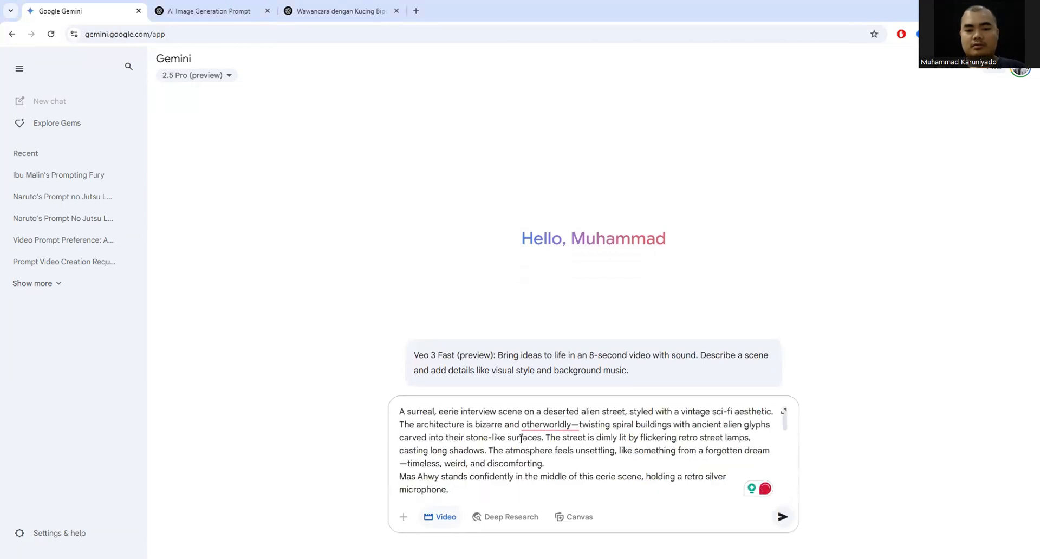
{"action": "scroll", "coordinate": [521, 439], "scroll_direction": "down", "scroll_amount": 10}
{"action": "key", "text": "Return"}
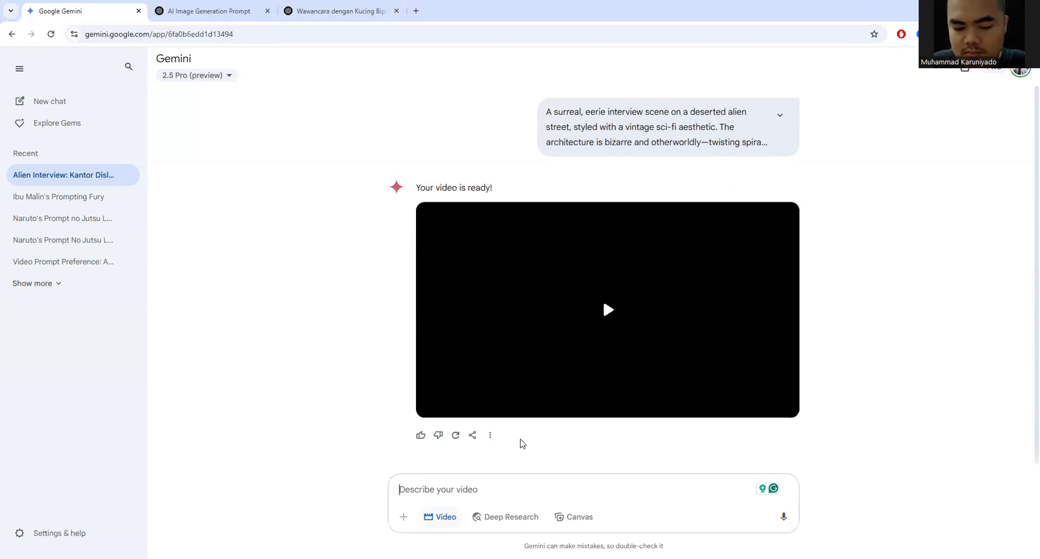
Try to play the generated alien interview video and return to the cat interview chat in ChatGPT.
{"action": "left_click", "coordinate": [569, 350]}
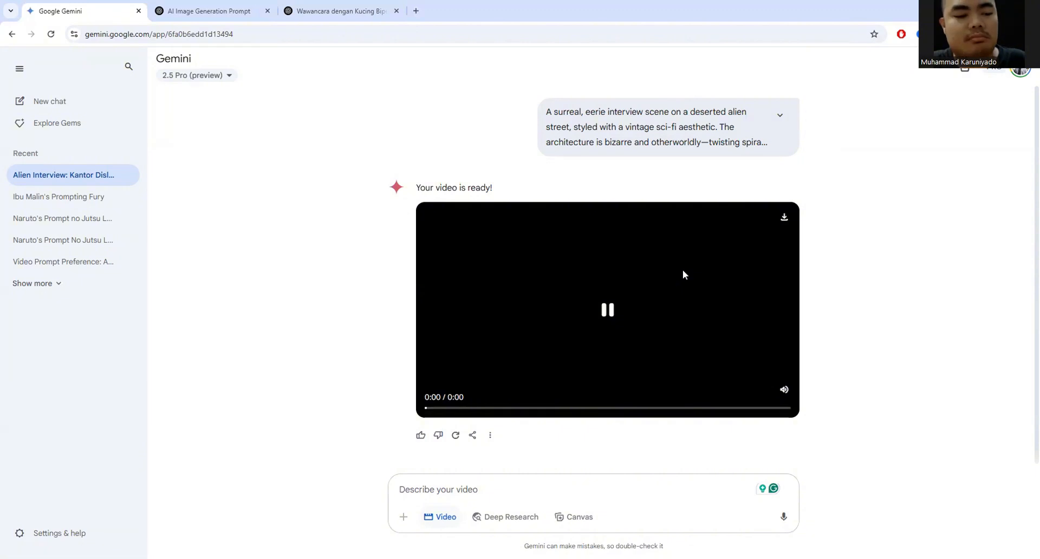
{"action": "left_click", "coordinate": [613, 319]}
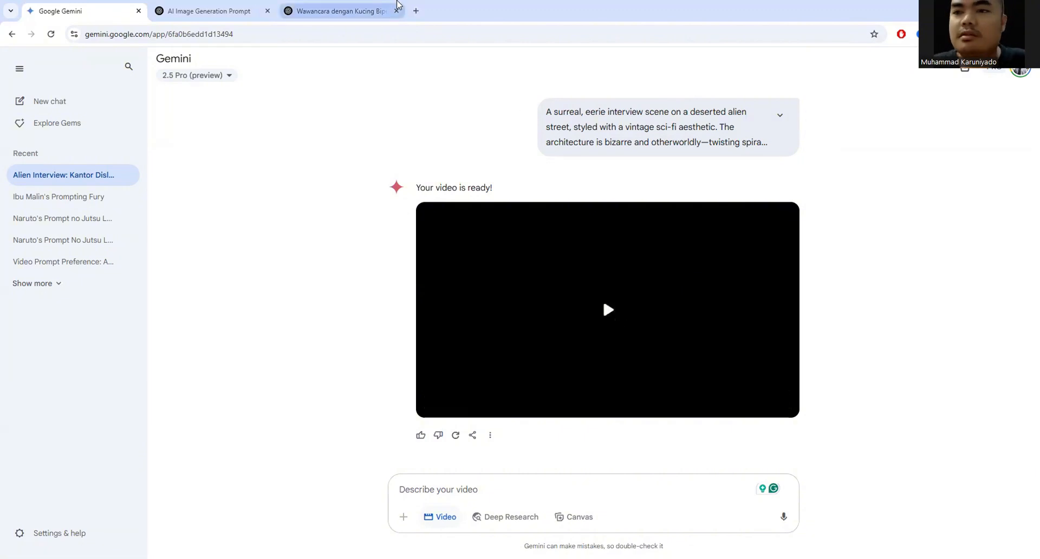
{"action": "left_click", "coordinate": [341, 11]}
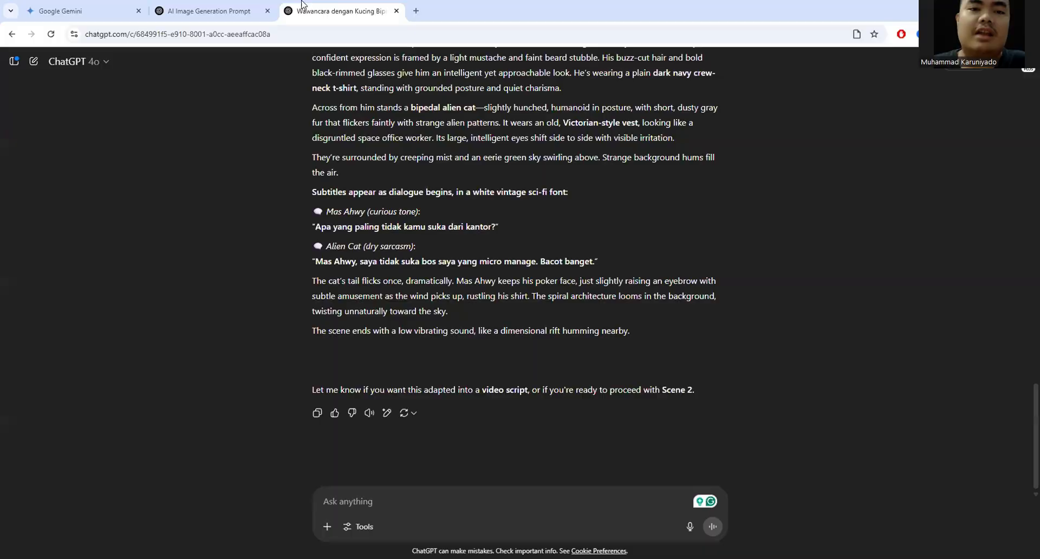
Review the original scene request and start a new message with "Fantastic! Now lets make the 2nd scene.".
{"action": "scroll", "coordinate": [390, 265], "scroll_direction": "up", "scroll_amount": 20}
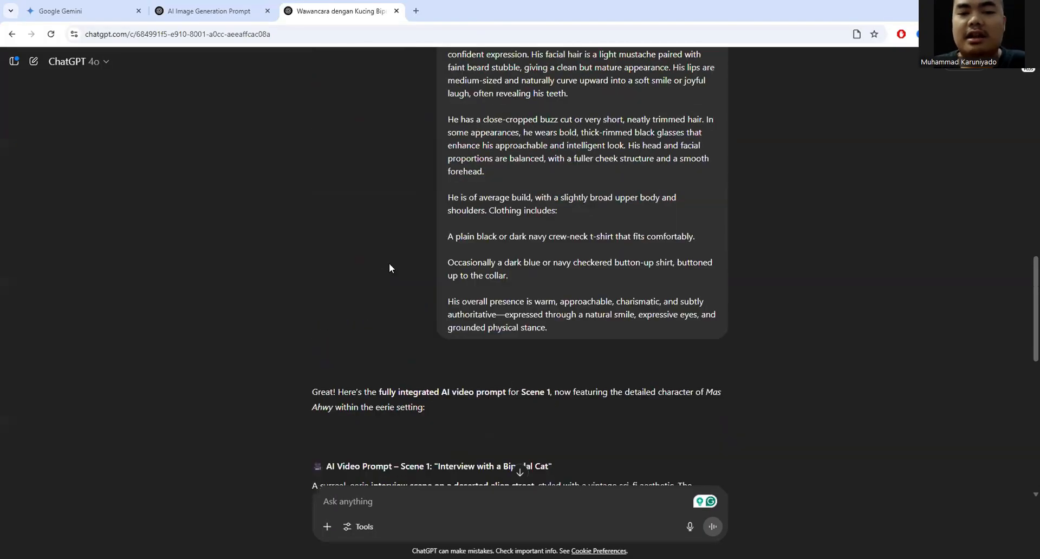
{"action": "scroll", "coordinate": [390, 266], "scroll_direction": "up", "scroll_amount": 3}
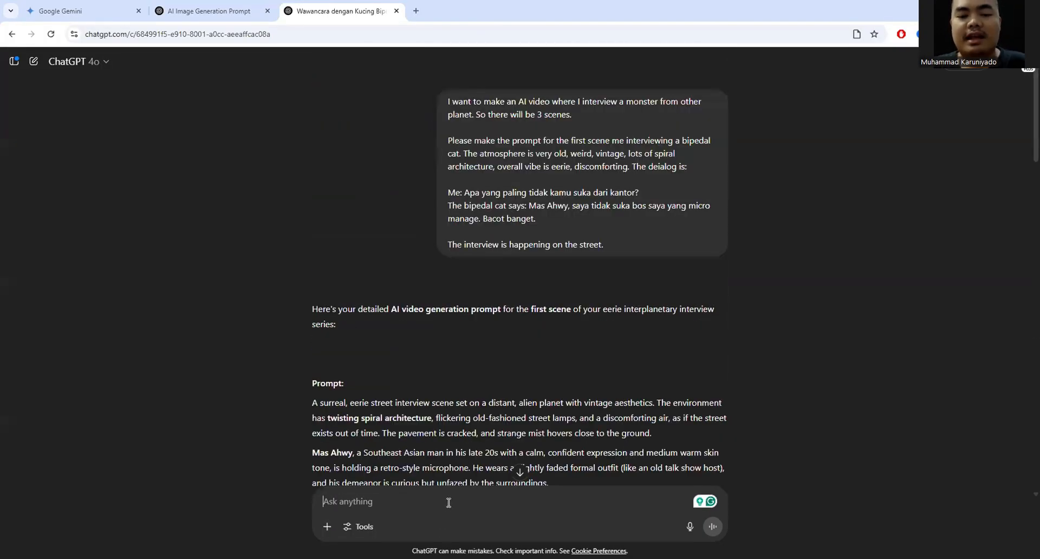
{"action": "type", "text": "Fantastic!"}
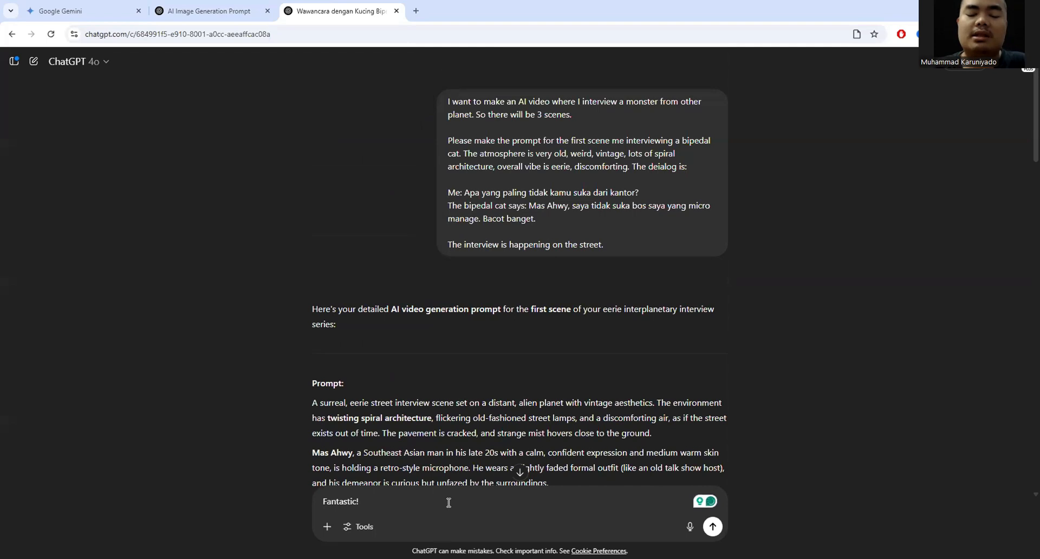
{"action": "type", "text": " Now let"}
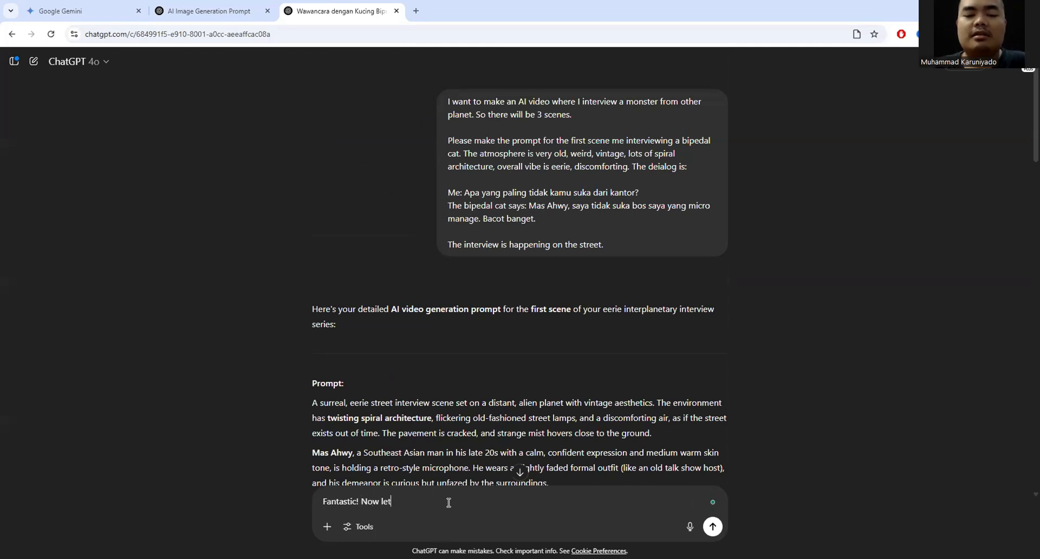
{"action": "type", "text": "s make the 2nd scene."}
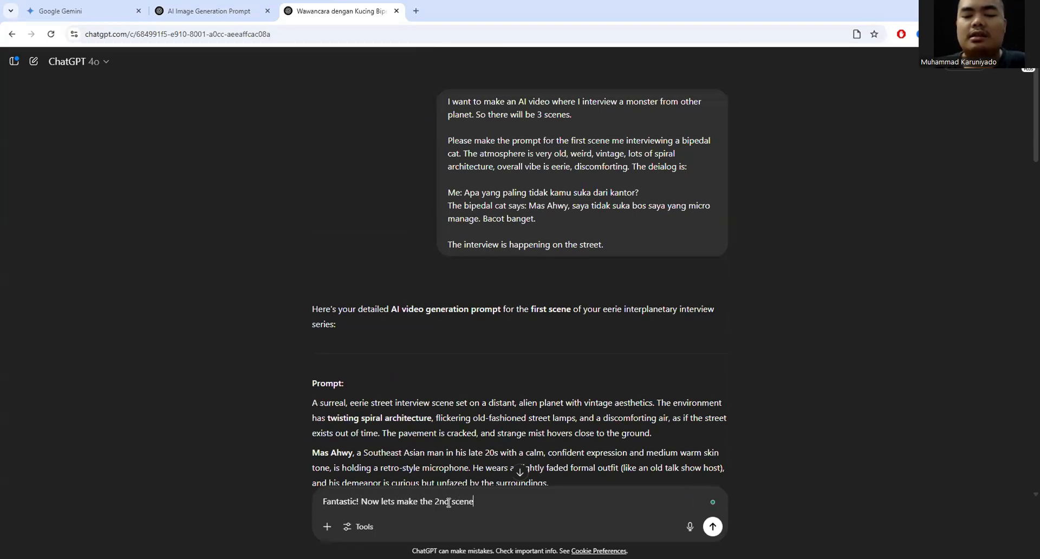
Add a new paragraph reading "The 2nd scene is where I interview a lochness monster".
{"action": "key", "text": "shift+Return"}
{"action": "type", "text": "The 2"}
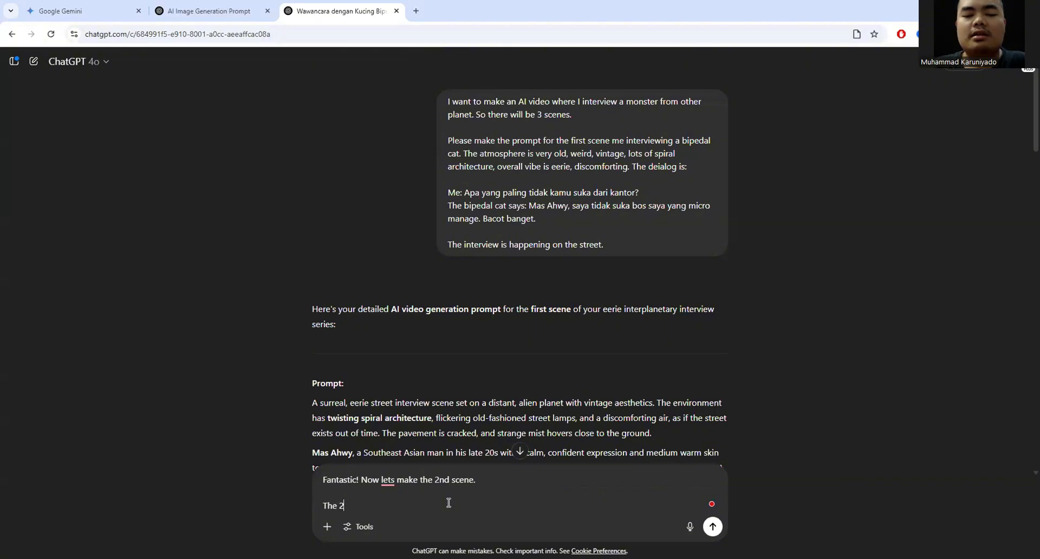
{"action": "type", "text": "nd scene is where "}
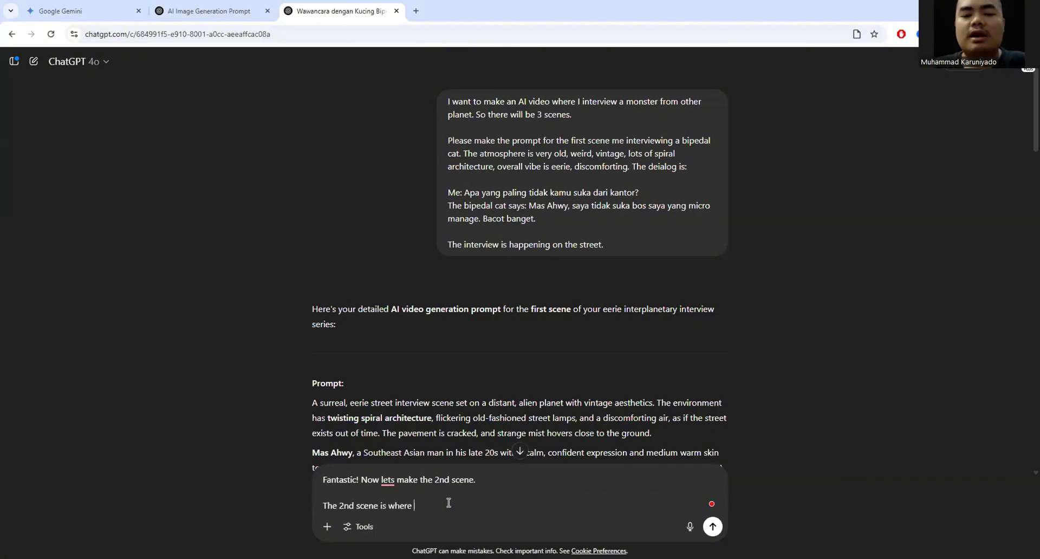
{"action": "type", "text": "I interview"}
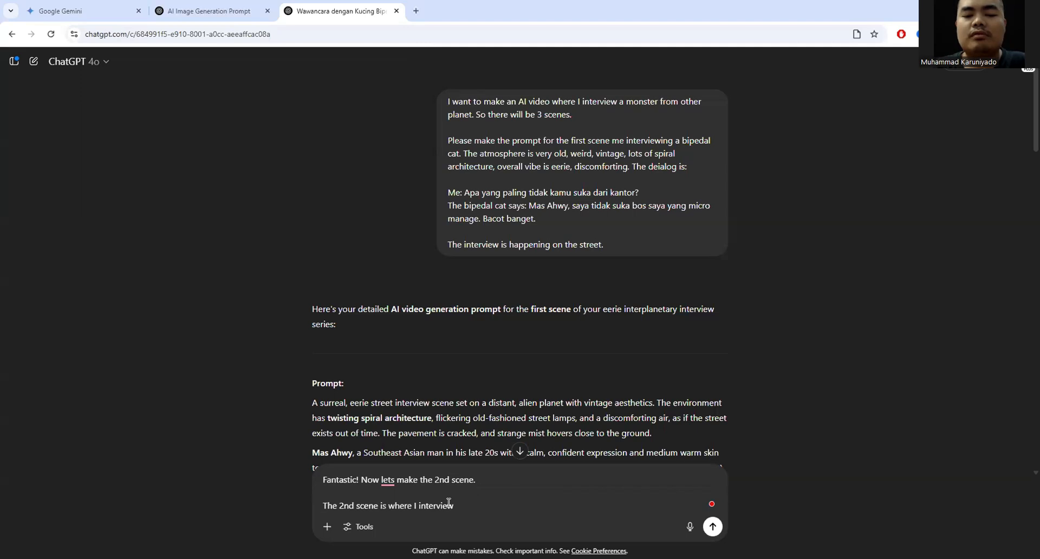
{"action": "type", "text": " a lochness monster"}
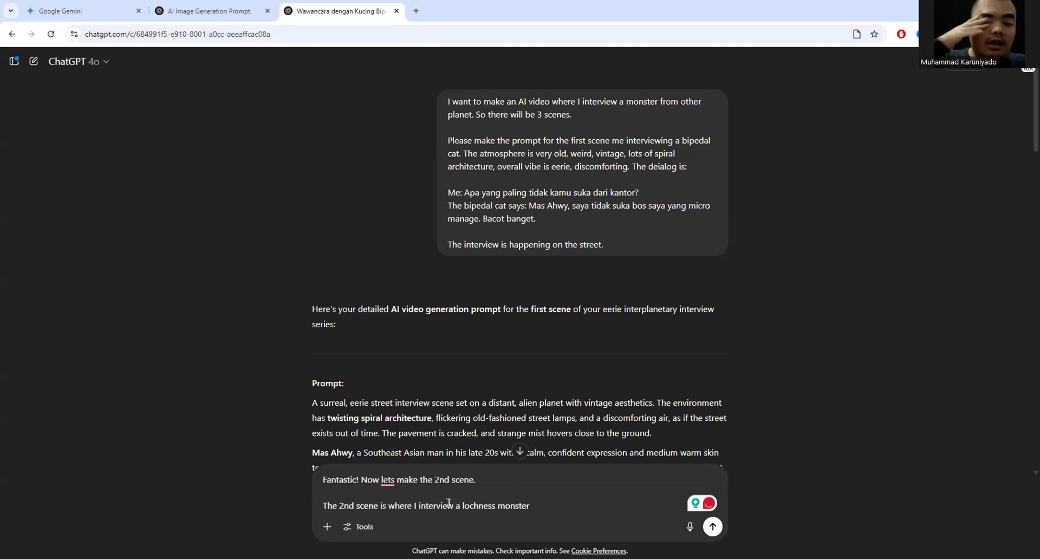
Continue the message with "so the planet is just water. nothing above it. but i can fly like a superman and interview the lochness monster.".
{"action": "type", "text": "so"}
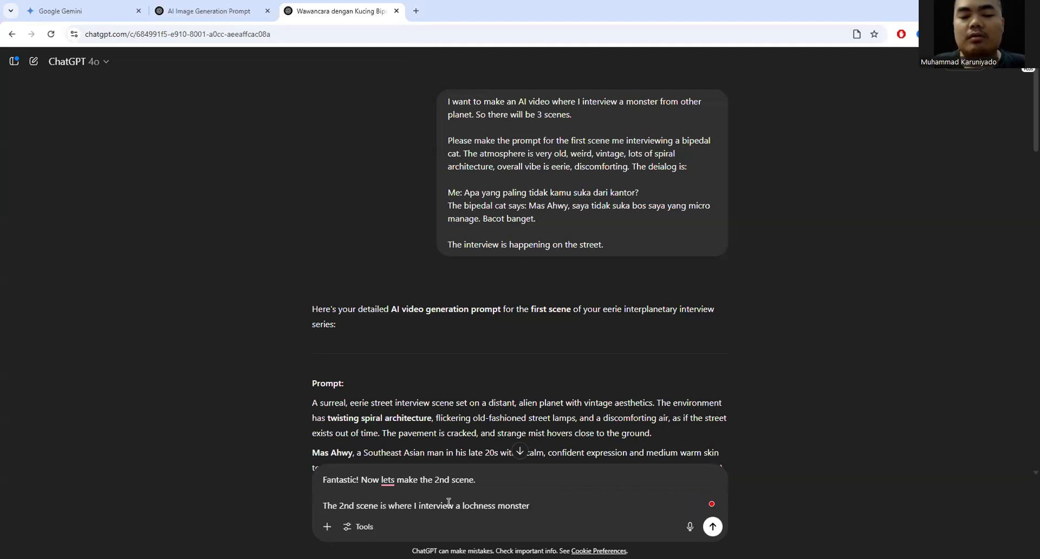
{"action": "type", "text": " the planet is j"}
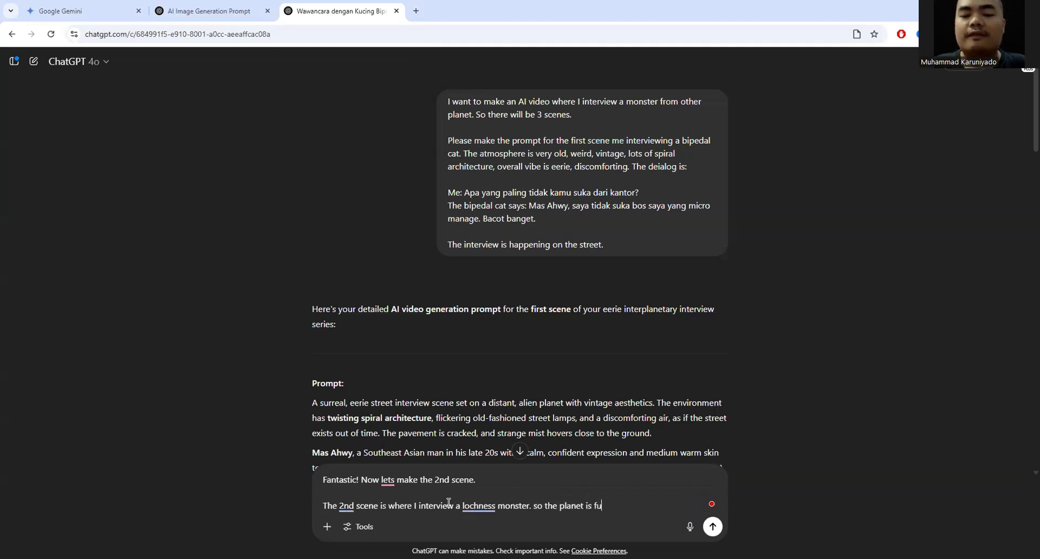
{"action": "type", "text": "ust water. an"}
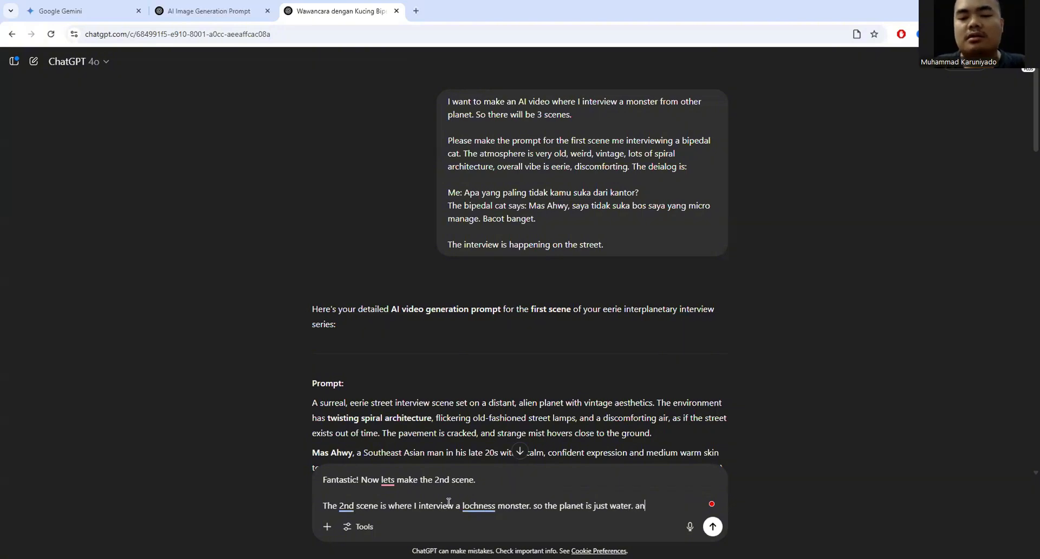
{"action": "key", "text": "BackSpace"}
{"action": "key", "text": "BackSpace"}
{"action": "type", "text": "nothing above"}
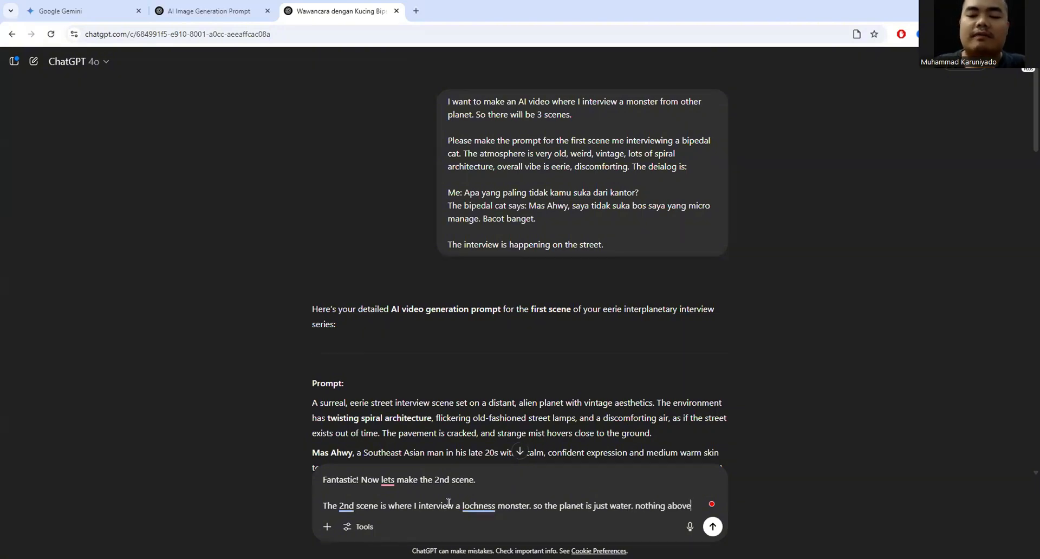
{"action": "type", "text": " it. but i can fly"}
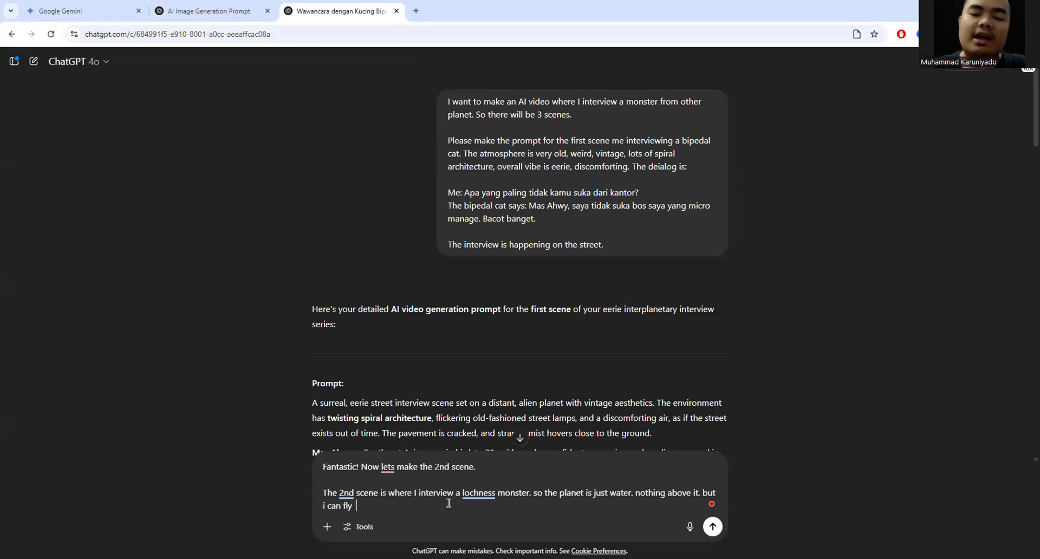
{"action": "type", "text": " like a superman "}
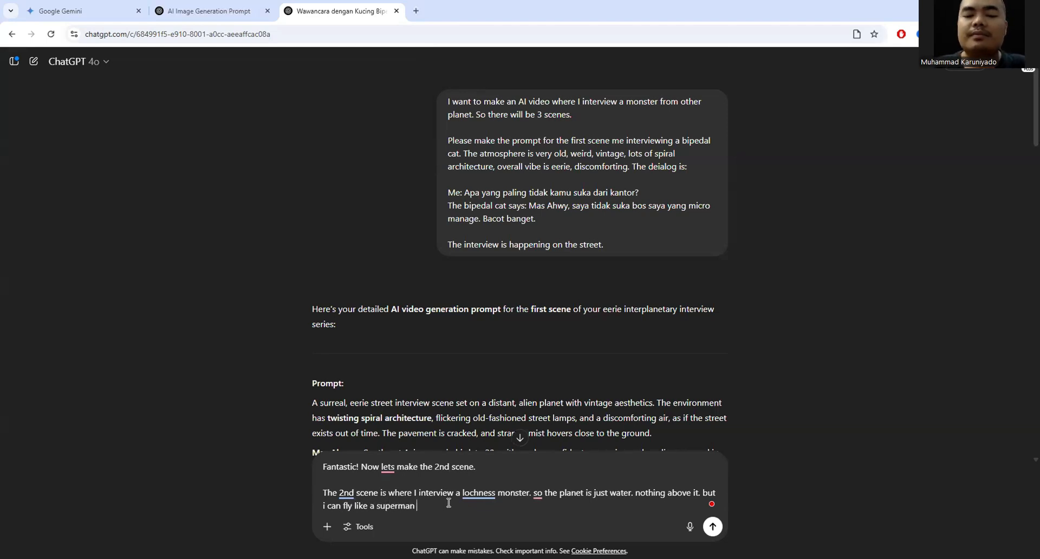
{"action": "type", "text": "and interview the lochn"}
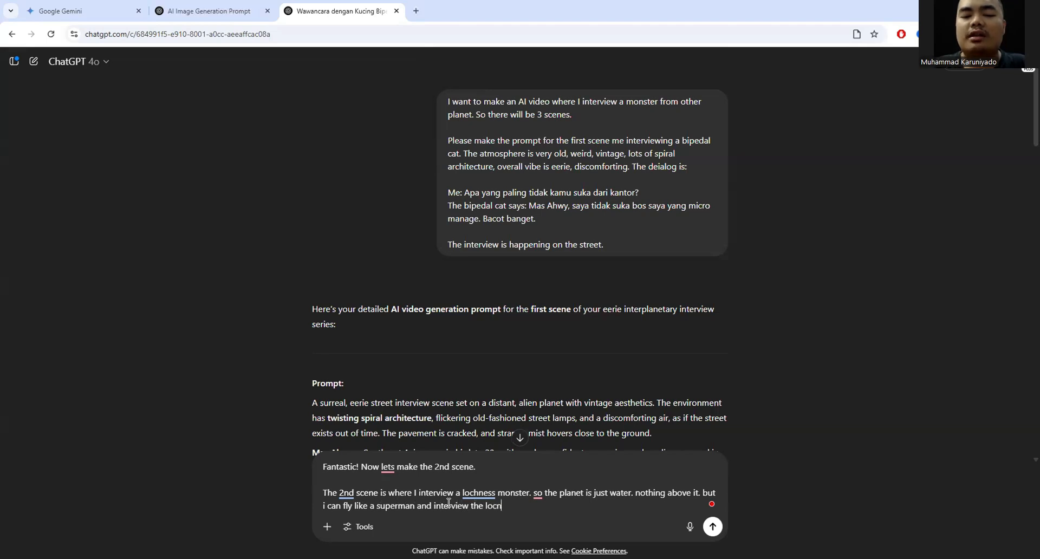
{"action": "type", "text": "ess monste"}
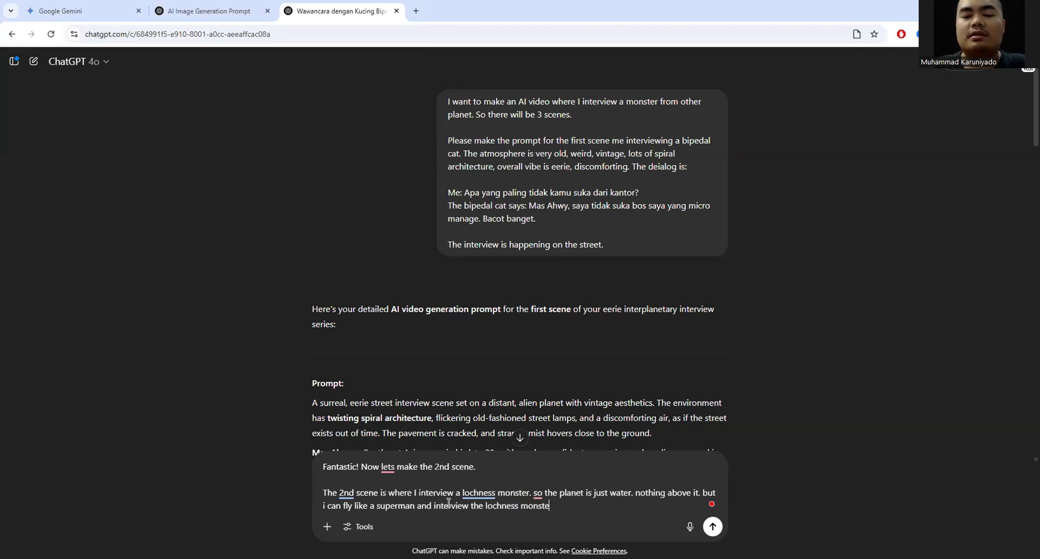
{"action": "type", "text": "r. so"}
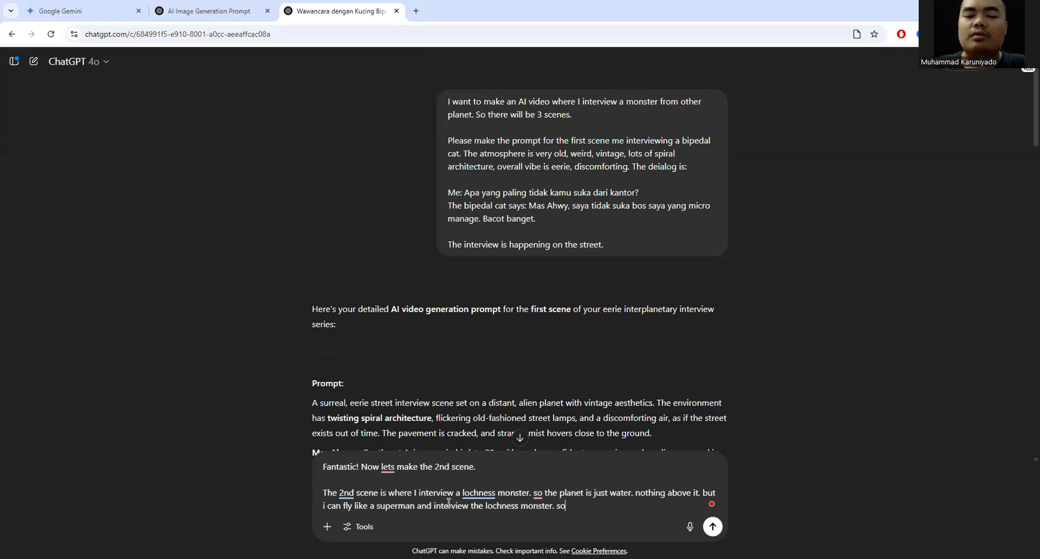
Describe the creature by adding "so the lochness monster appears neck above, it is like a serpent but quite fishy".
{"action": "type", "text": " the lochness mo"}
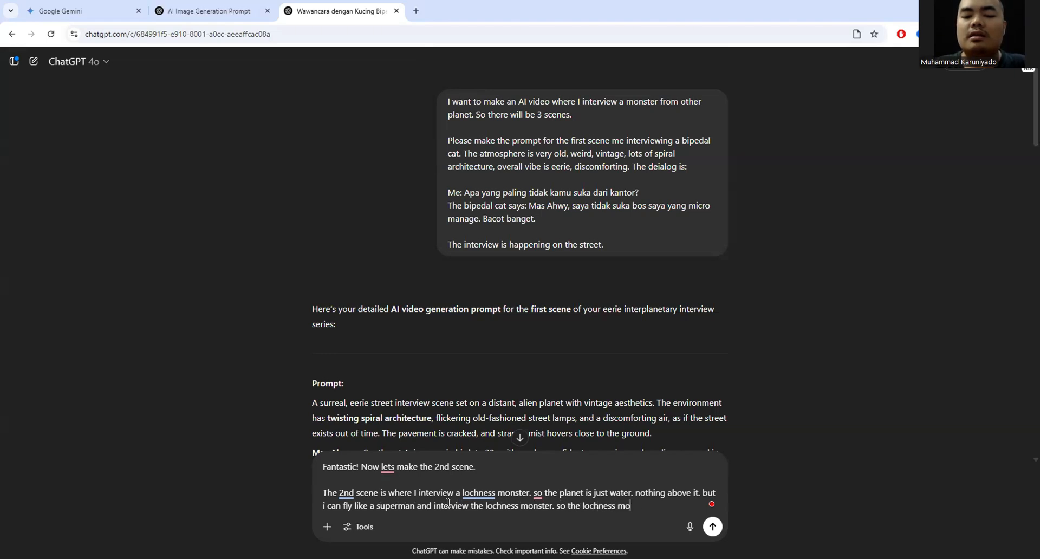
{"action": "type", "text": "nster is just "}
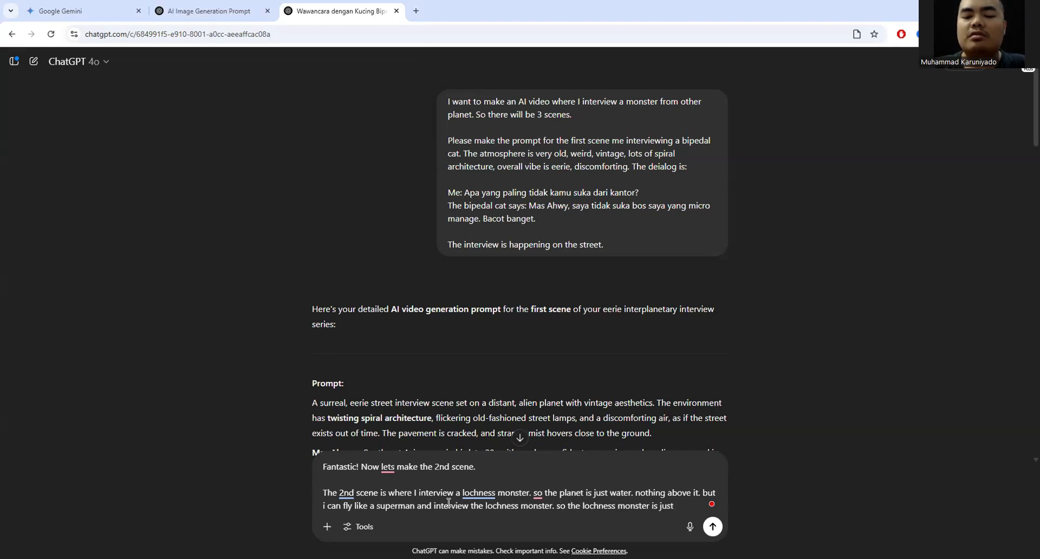
{"action": "key", "text": "BackSpace"}
{"action": "key", "text": "BackSpace"}
{"action": "key", "text": "BackSpace"}
{"action": "key", "text": "BackSpace"}
{"action": "key", "text": "BackSpace"}
{"action": "key", "text": "BackSpace"}
{"action": "key", "text": "BackSpace"}
{"action": "key", "text": "BackSpace"}
{"action": "type", "text": "app"}
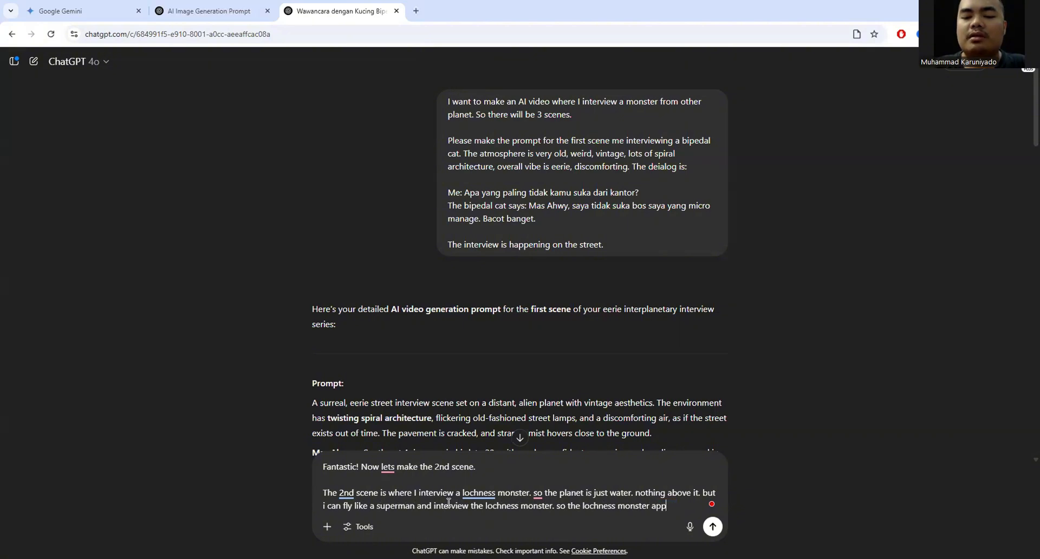
{"action": "type", "text": "eass neck above, it is like s"}
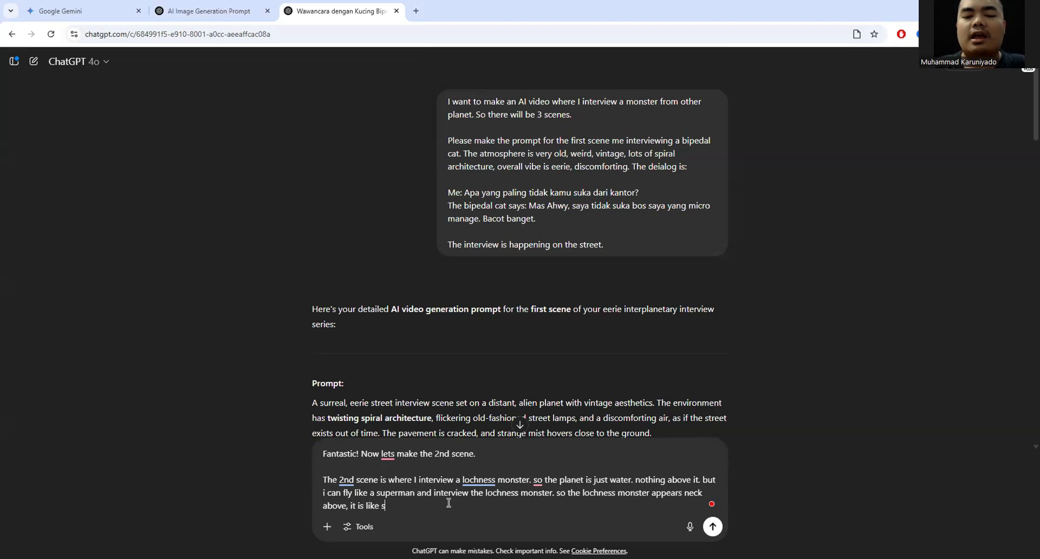
{"action": "key", "text": "BackSpace"}
{"action": "type", "text": "a serpent"}
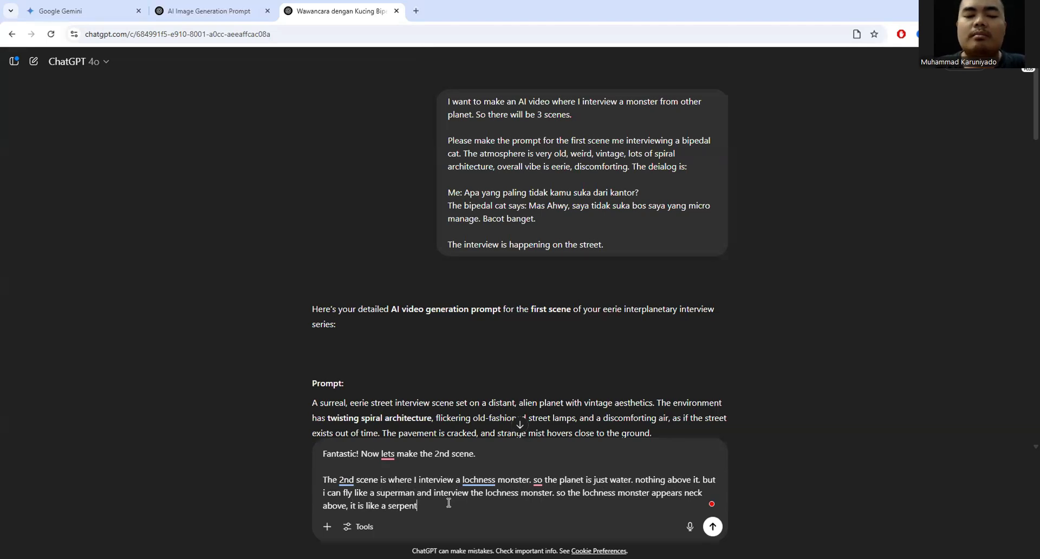
{"action": "type", "text": " but qui"}
{"action": "type", "text": "te fishy"}
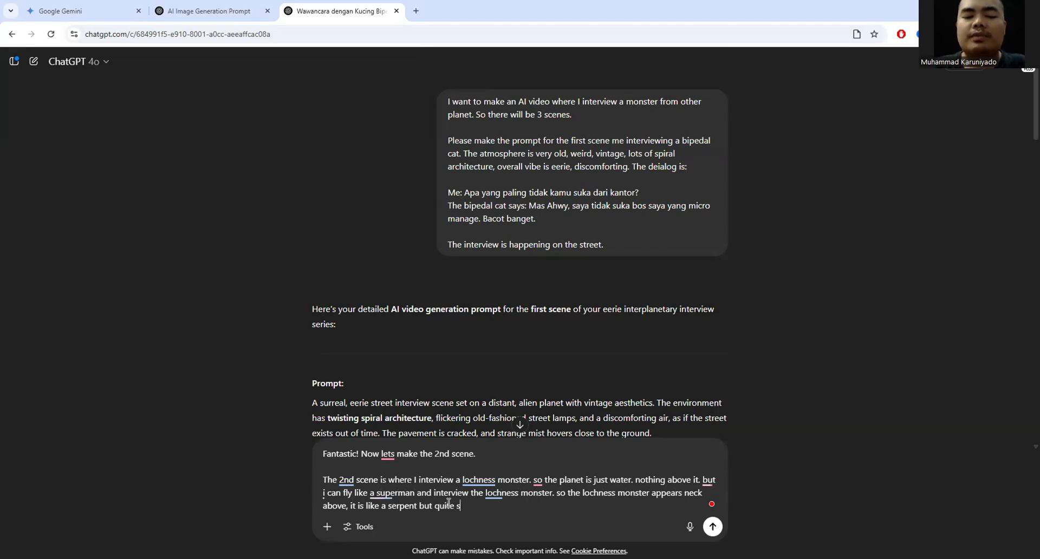
Finish the scene description with "and the overall background is bunc of lochness monster.".
{"action": "type", "text": " a"}
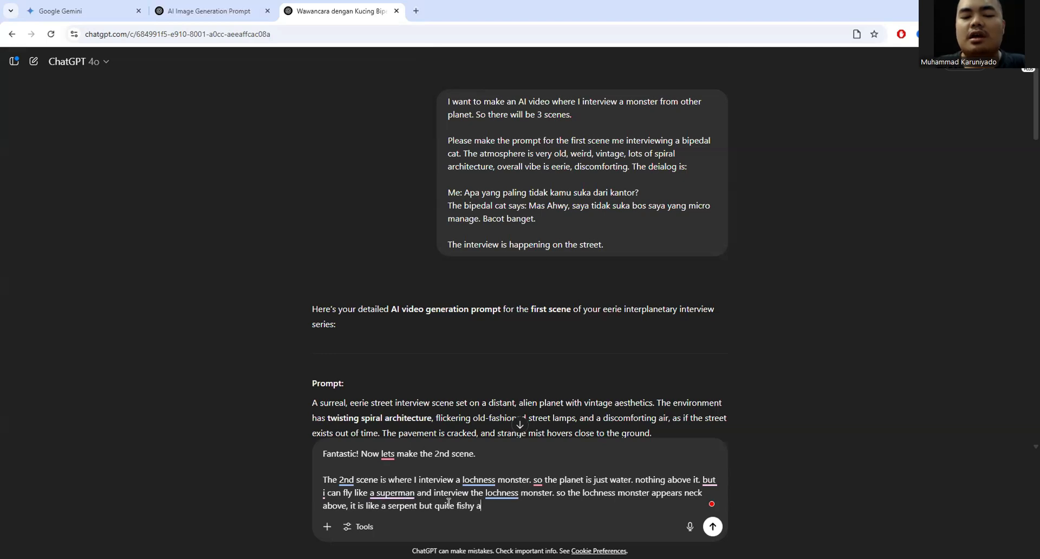
{"action": "type", "text": "nd the overall"}
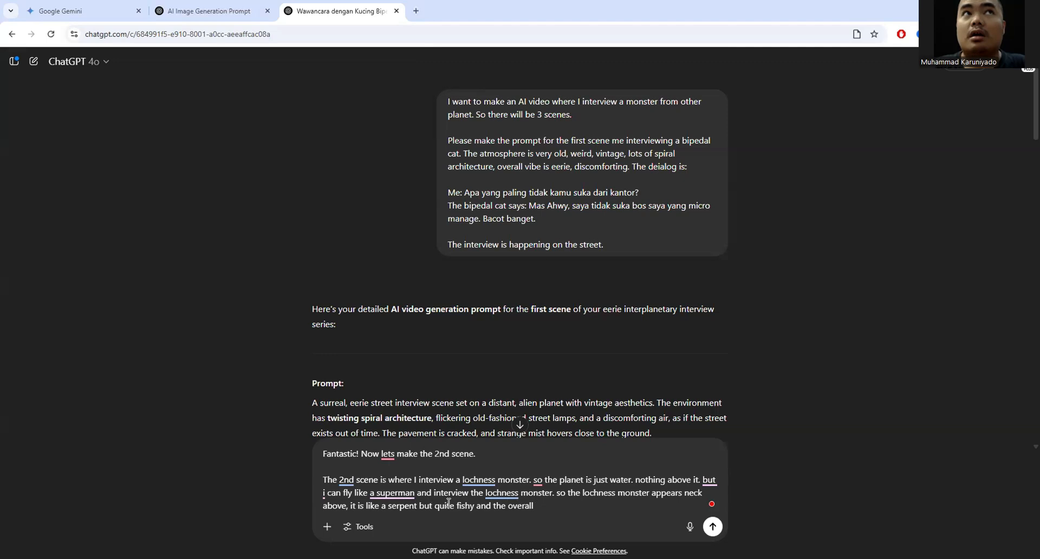
{"action": "type", "text": " background "}
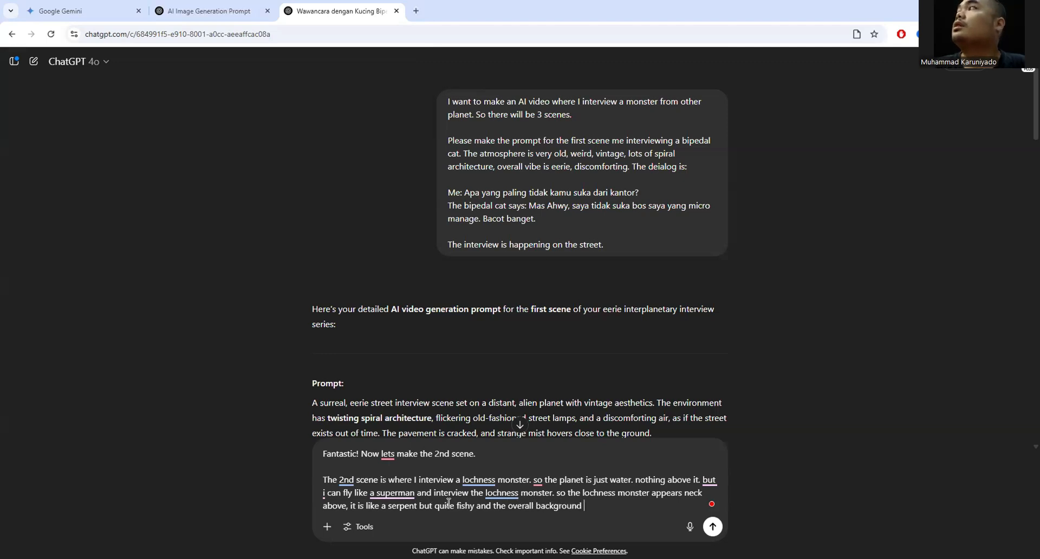
{"action": "type", "text": "is bunc"}
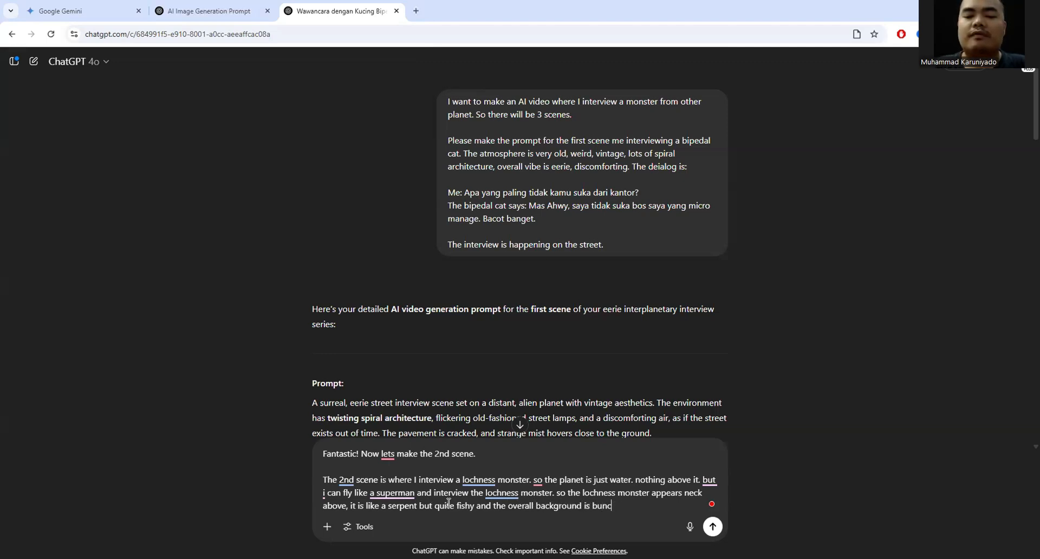
{"action": "type", "text": " of loch"}
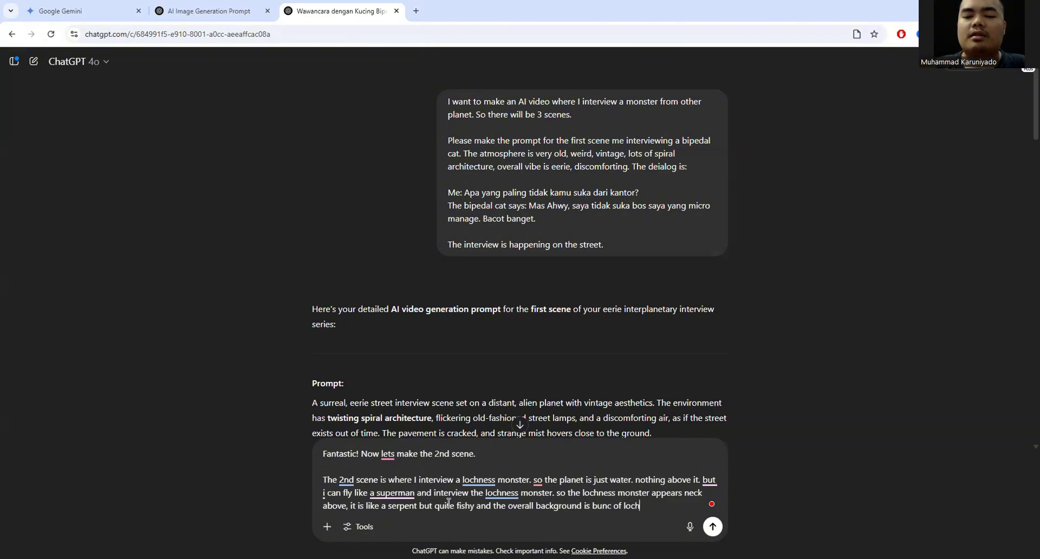
{"action": "type", "text": "ness monster"}
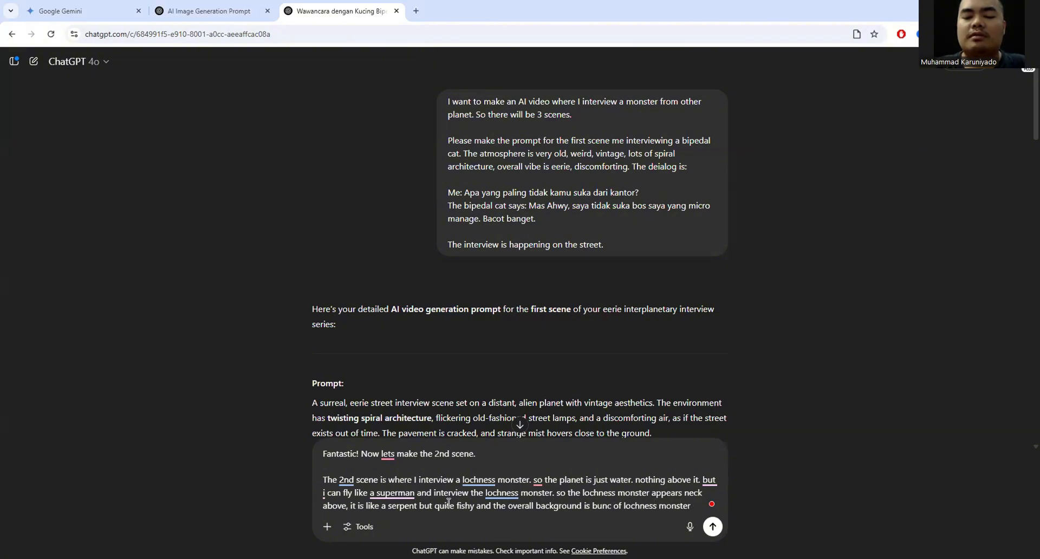
{"action": "type", "text": "."}
Add a new paragraph to the message reading "the interview goes as follows".
{"action": "key", "text": "shift+Return"}
{"action": "key", "text": "shift+Return"}
{"action": "type", "text": "the int"}
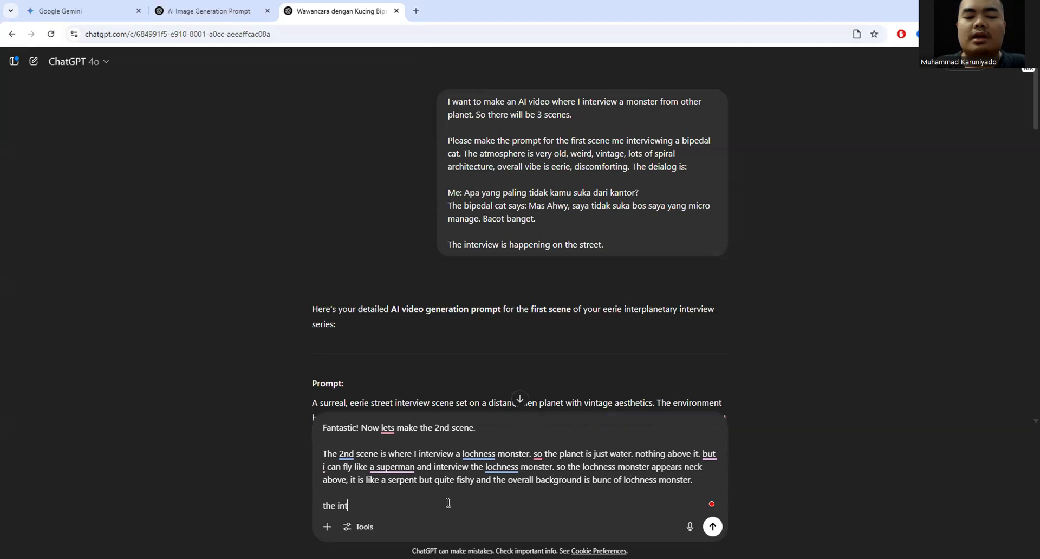
{"action": "type", "text": "erview goes as follows"}
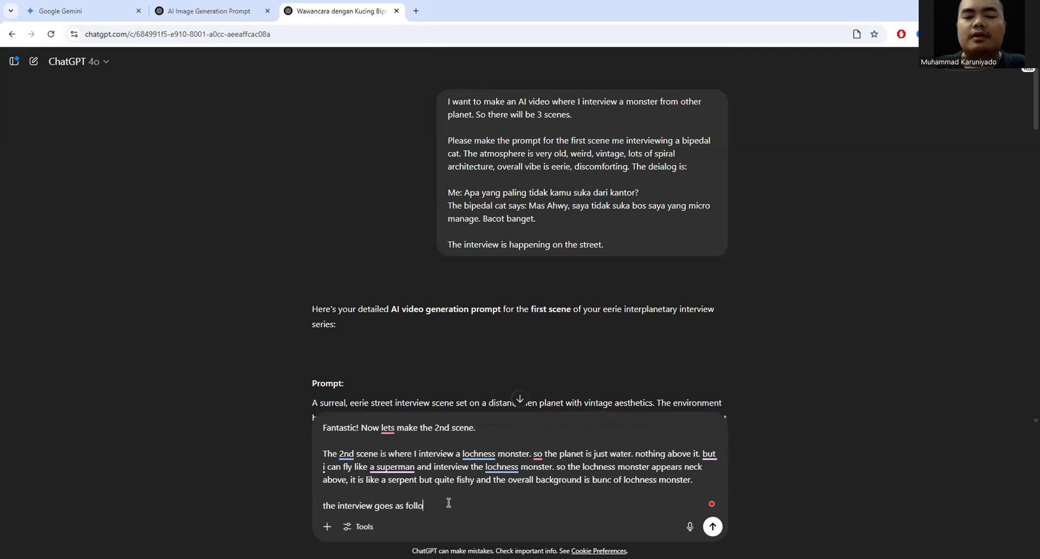
Add a dialogue paragraph labelled "Lochness:" with the interviewer's name followed by "berani banget ke sini. Kalau jatuh dimakan loh.".
{"action": "key", "text": "shift+Return"}
{"action": "key", "text": "shift+Return"}
{"action": "type", "text": "M"}
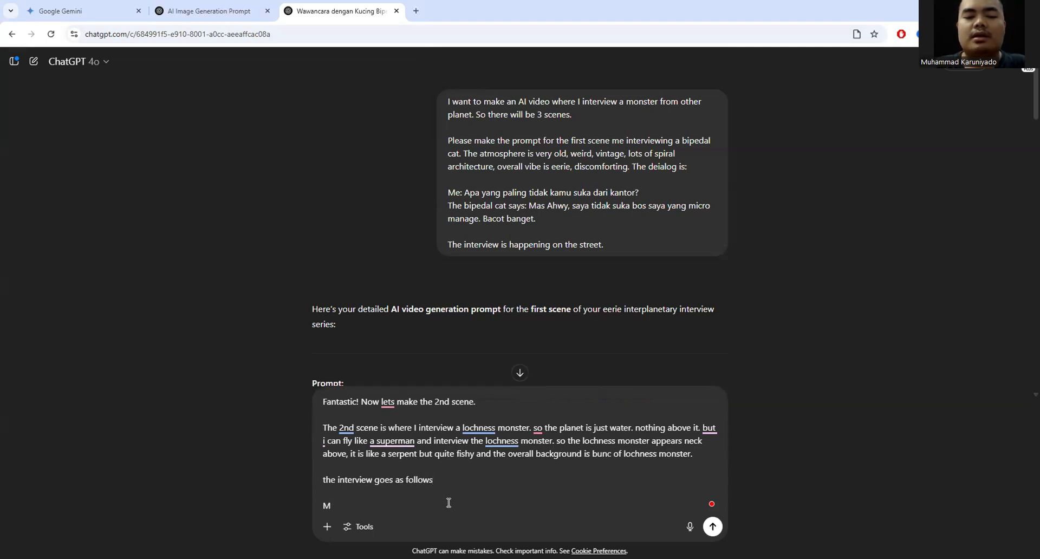
{"action": "key", "text": "BackSpace"}
{"action": "type", "text": "Lochness: "}
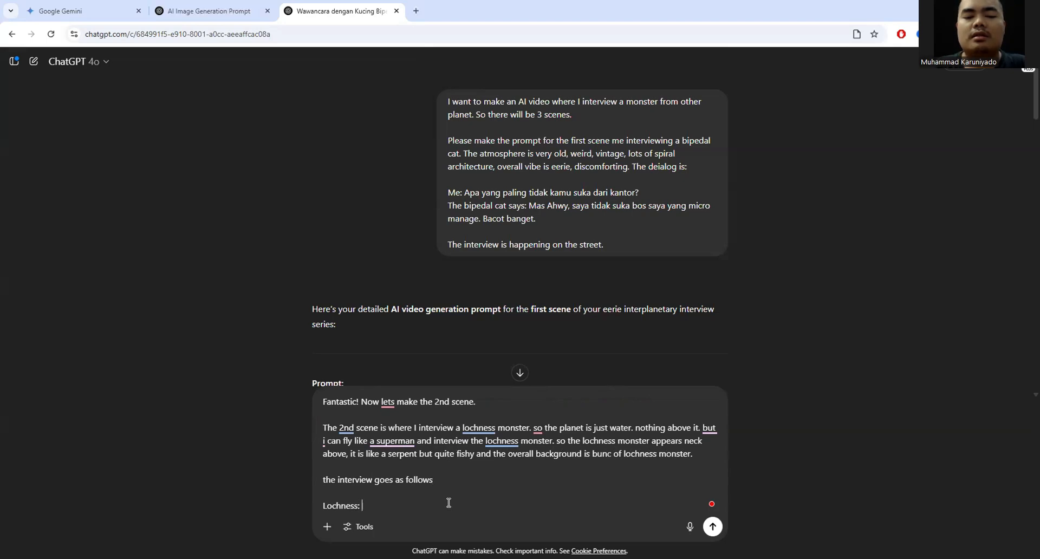
{"action": "type", "text": "Mas Ahwy berani banget "}
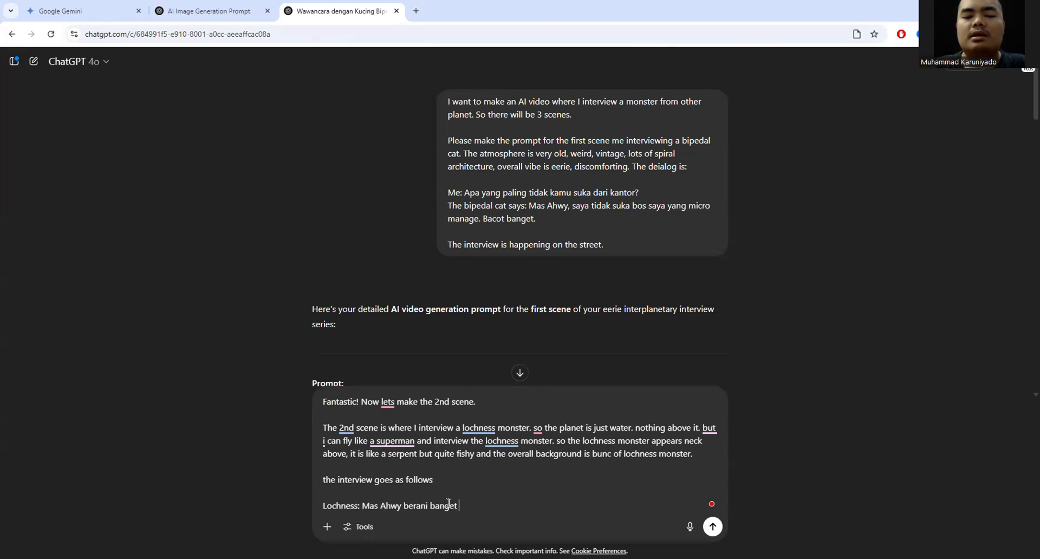
{"action": "type", "text": "ke sini. Kalau jatuh"}
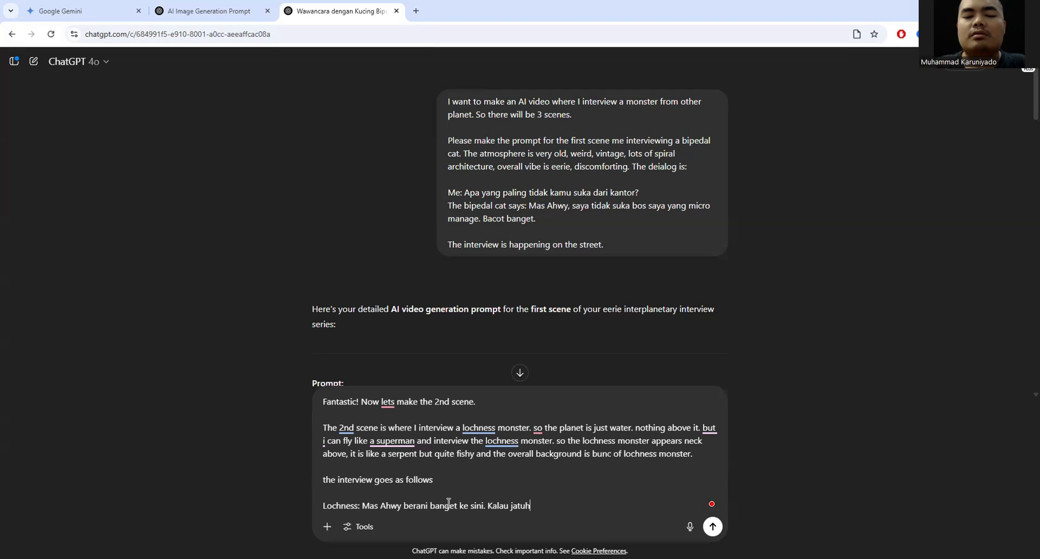
{"action": "type", "text": " di"}
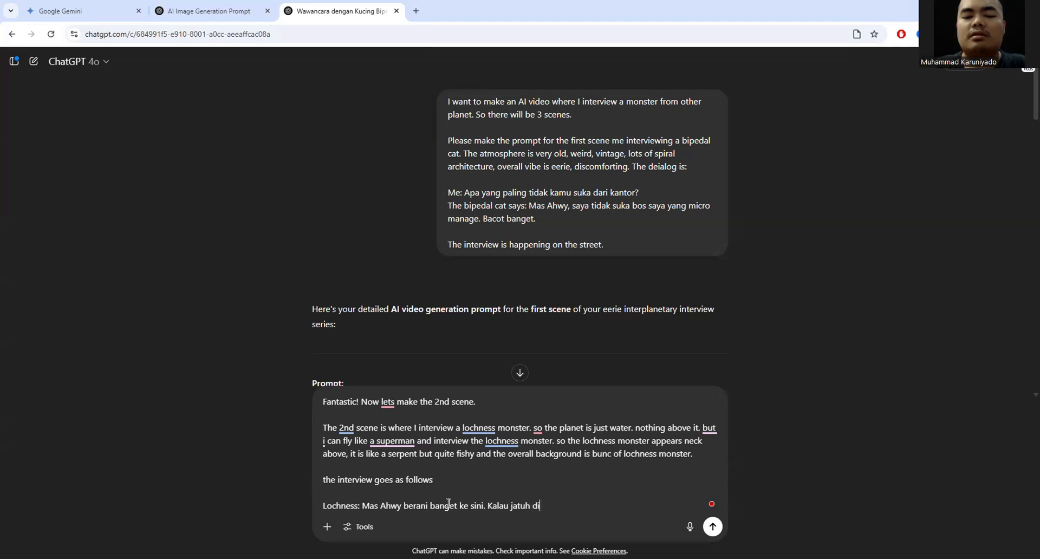
{"action": "type", "text": "makan loh."}
Add the reply on the following line: "Me: Wah gpp mas namanya juga kerja. Mau gimana lagi.".
{"action": "key", "text": "shift+Return"}
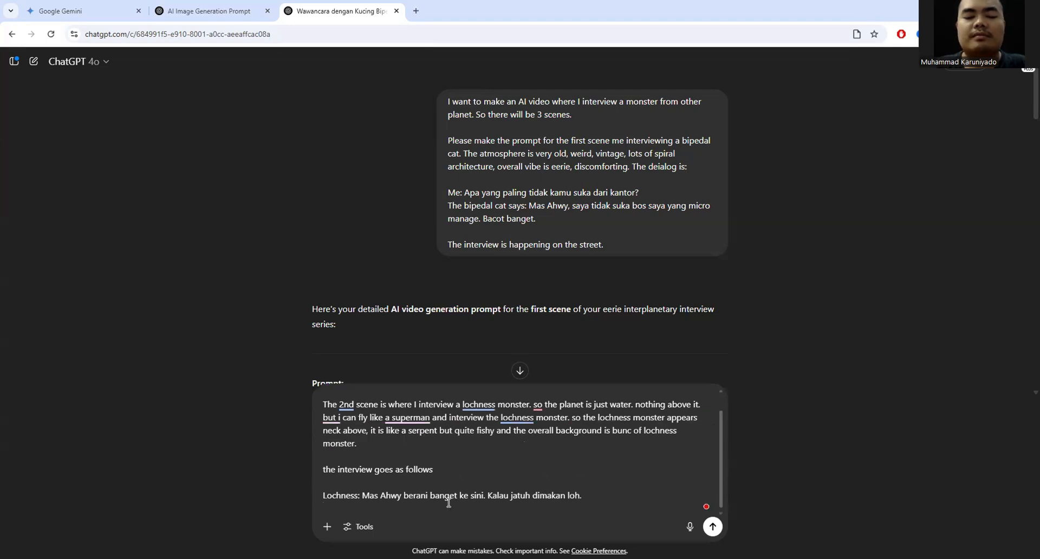
{"action": "type", "text": "Me: Wah "}
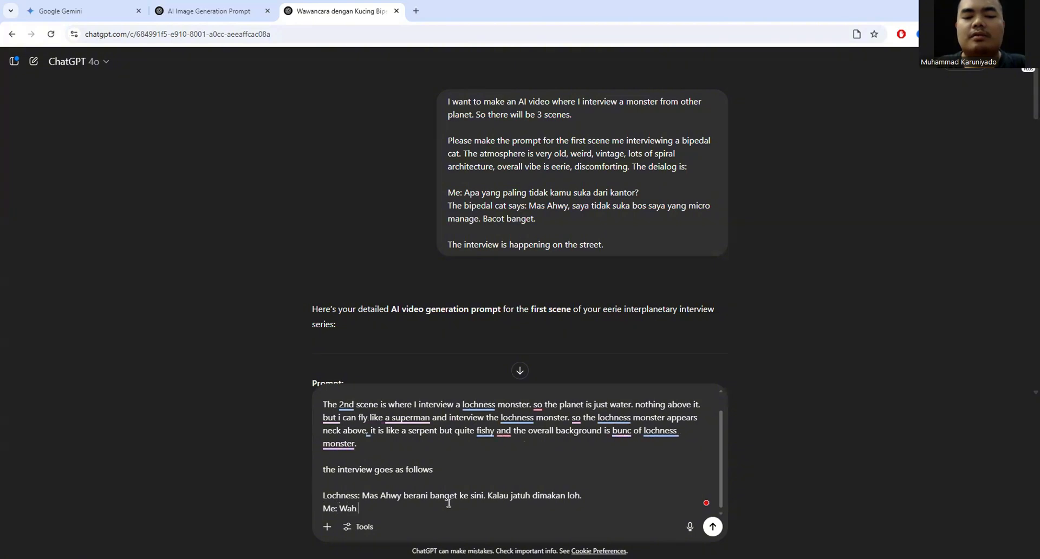
{"action": "type", "text": "gpp mas namanya juga k"}
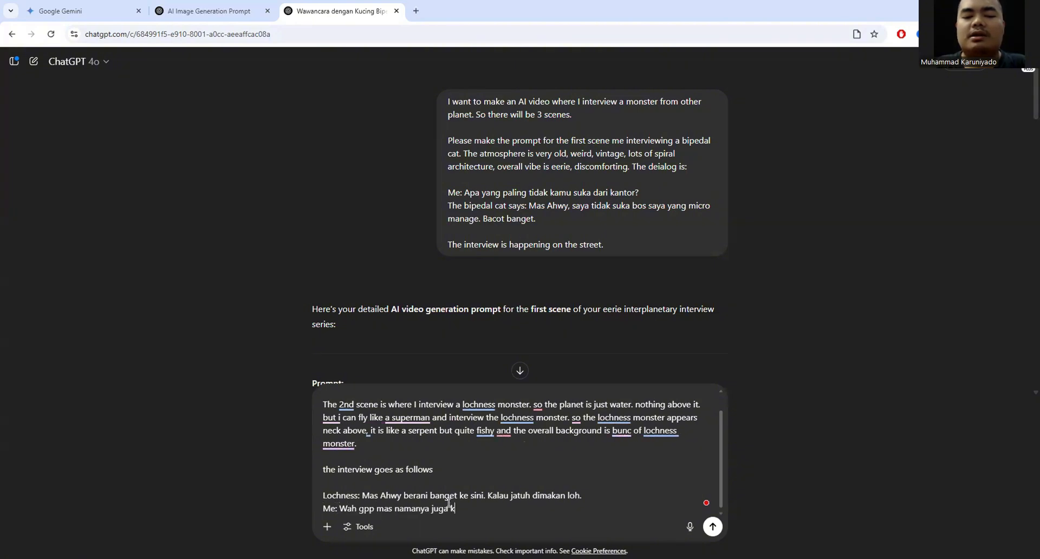
{"action": "type", "text": "erja. Mau gimana lag"}
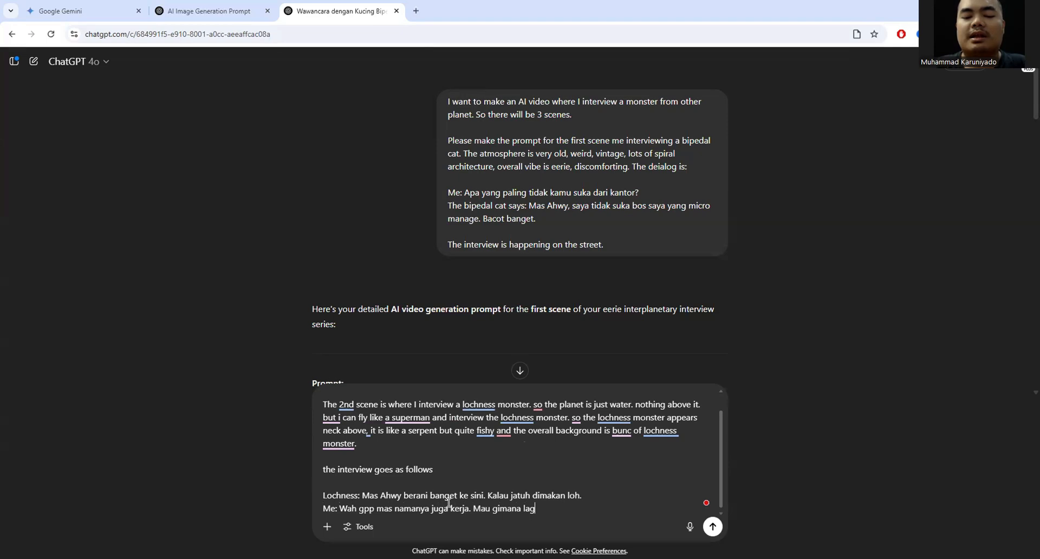
{"action": "type", "text": "i."}
Add a closing paragraph to the message reading "then me and lochness is just laughing.".
{"action": "key", "text": "shift+Return"}
{"action": "key", "text": "shift+Return"}
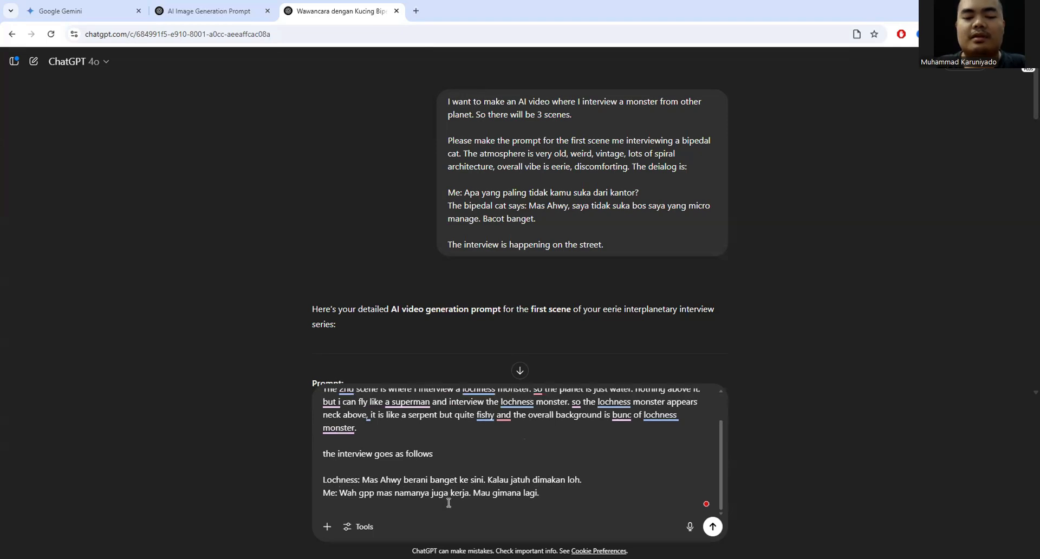
{"action": "type", "text": "then me and "}
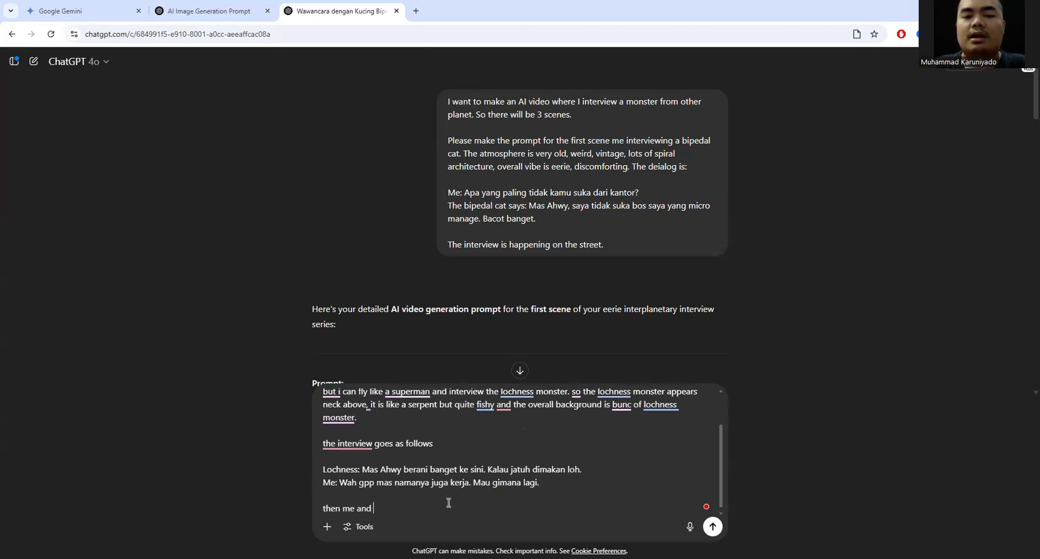
{"action": "type", "text": "lochness i"}
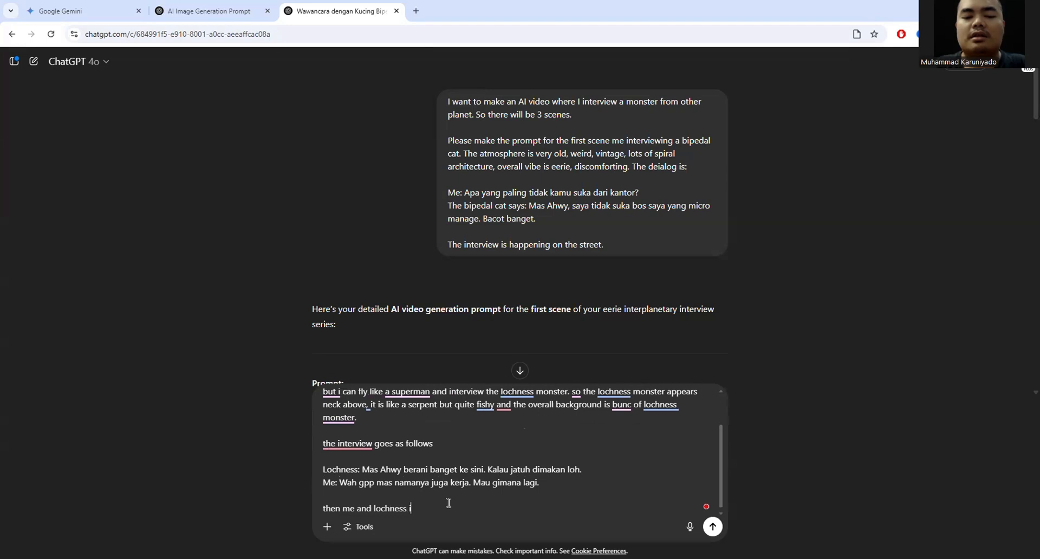
{"action": "type", "text": "s just laughing."}
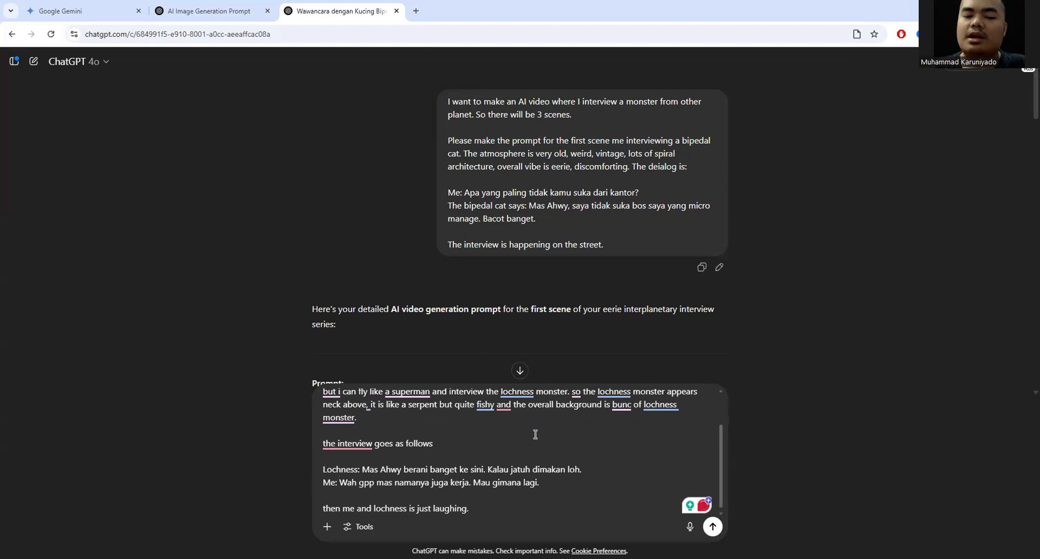
Insert "Please create the prompt for" before the 2nd scene description and send the message.
{"action": "scroll", "coordinate": [536, 433], "scroll_direction": "up", "scroll_amount": 1}
{"action": "left_click", "coordinate": [488, 399]}
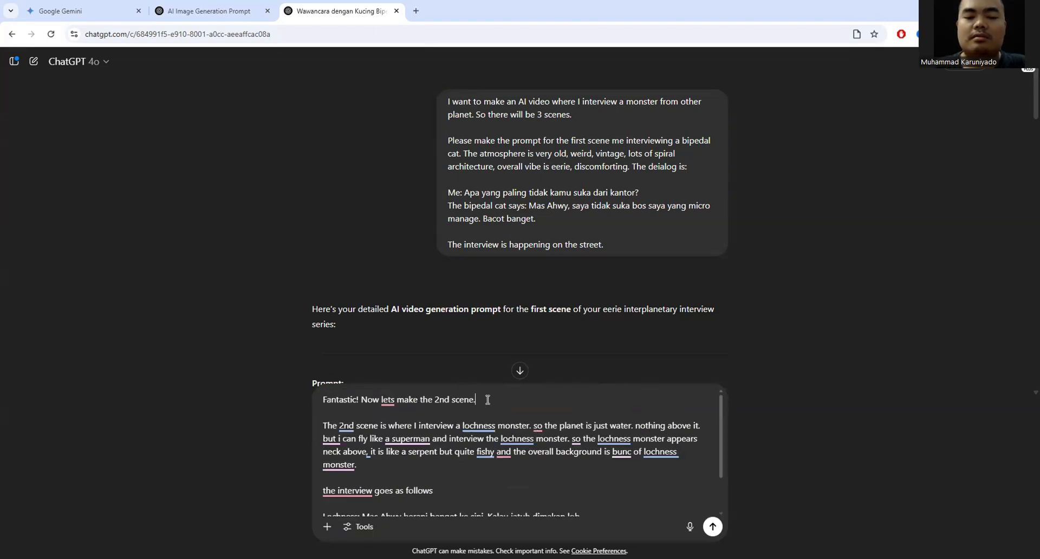
{"action": "type", "text": "Please create the pr"}
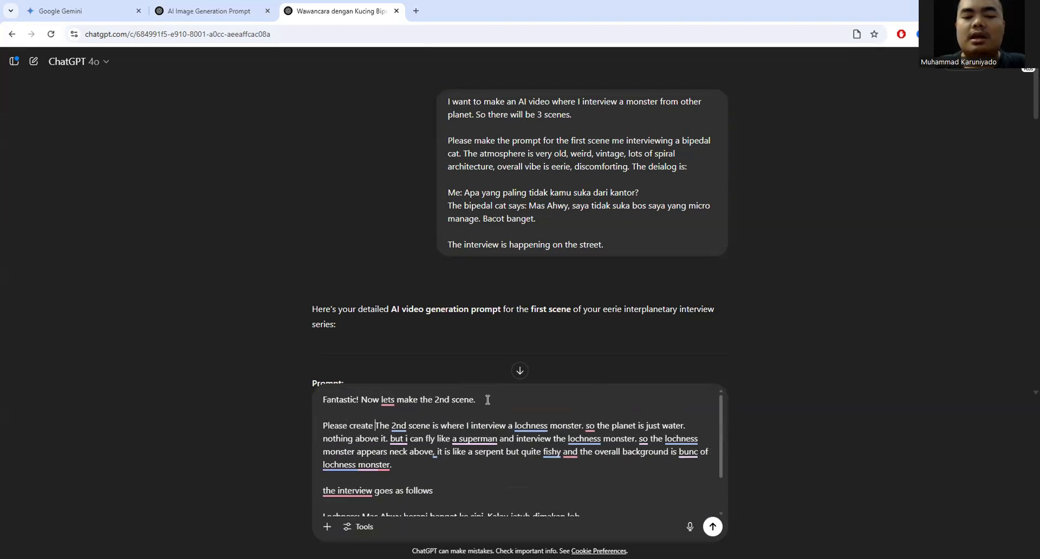
{"action": "type", "text": "ompt for"}
{"action": "key", "text": "Return"}
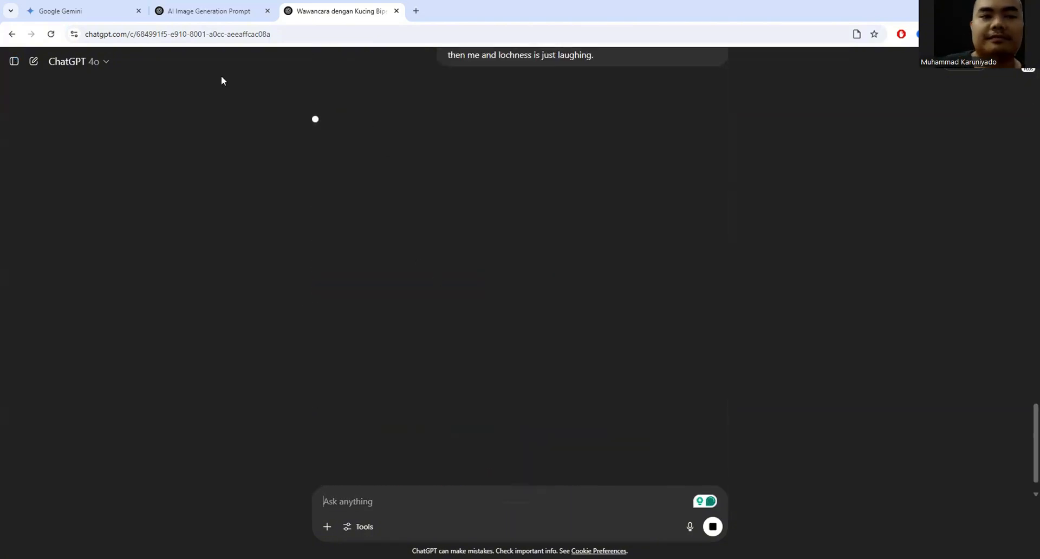
Switch to Gemini and play the generated bipedal cat interview video.
{"action": "left_click", "coordinate": [218, 4]}
{"action": "left_click", "coordinate": [128, 4]}
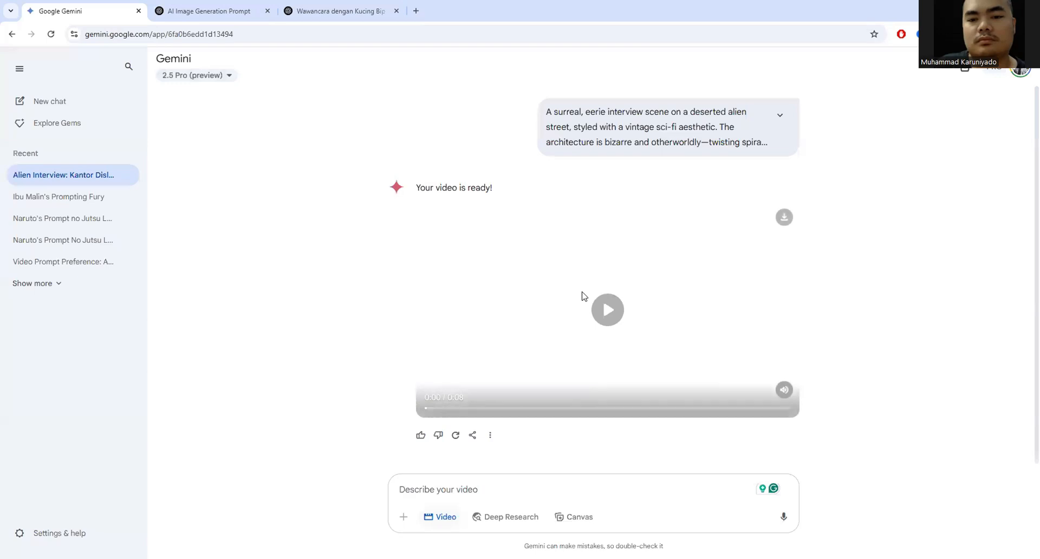
{"action": "left_click", "coordinate": [608, 312]}
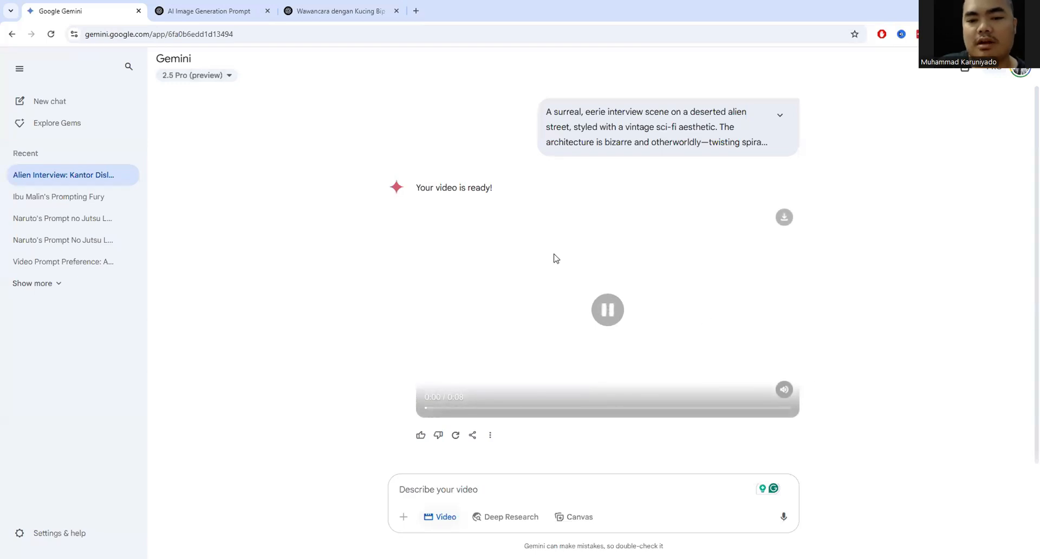
{"action": "left_click", "coordinate": [610, 314]}
{"action": "left_click", "coordinate": [617, 318]}
{"action": "left_click", "coordinate": [617, 319]}
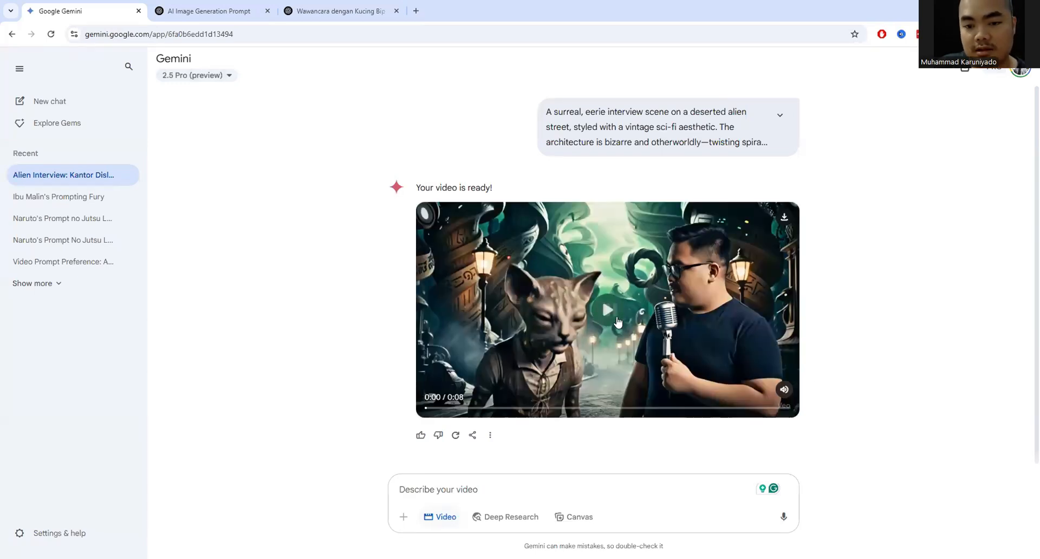
{"action": "left_click", "coordinate": [618, 322]}
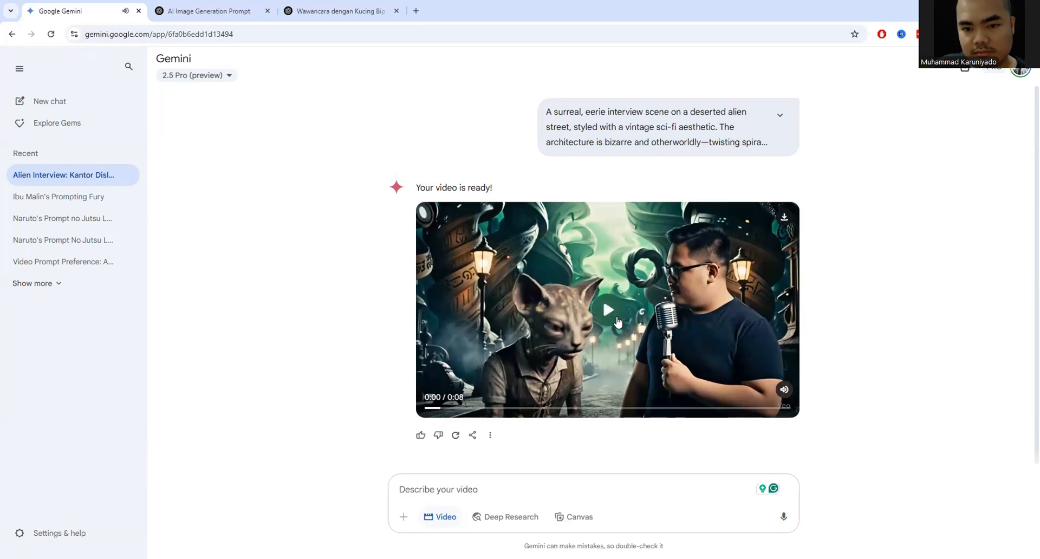
{"action": "left_click", "coordinate": [616, 317]}
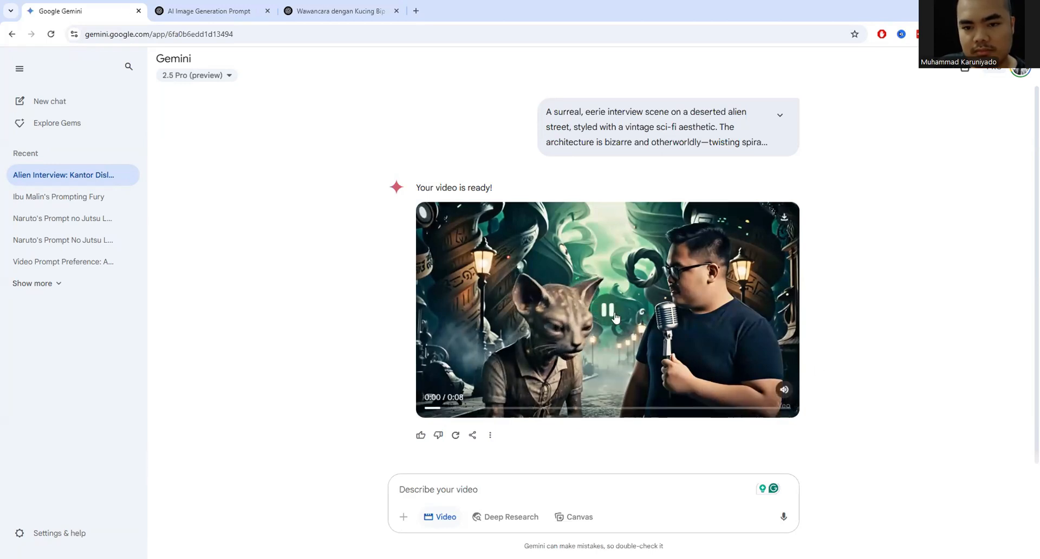
{"action": "left_click", "coordinate": [616, 318]}
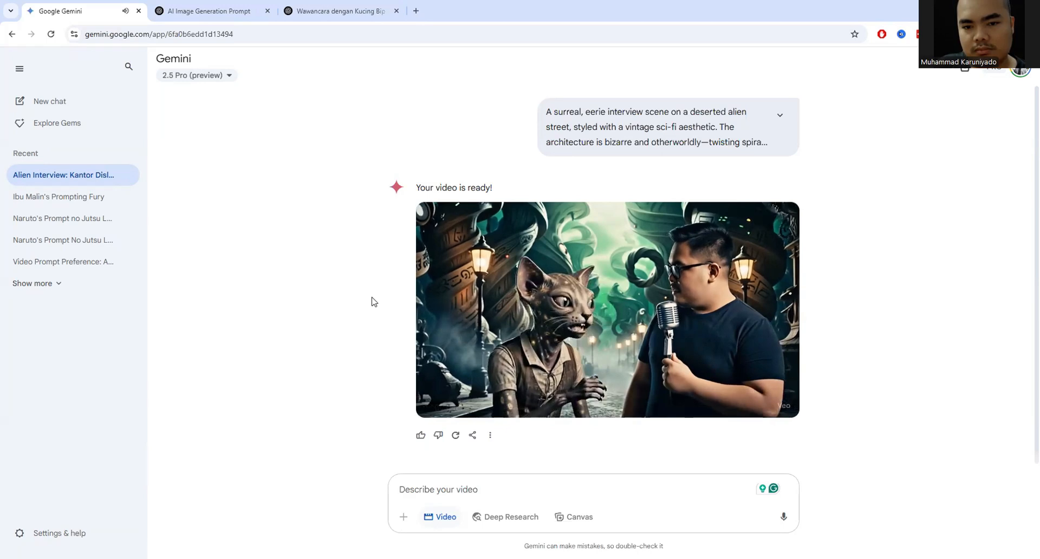
{"action": "left_click", "coordinate": [610, 316]}
{"action": "left_click", "coordinate": [609, 316]}
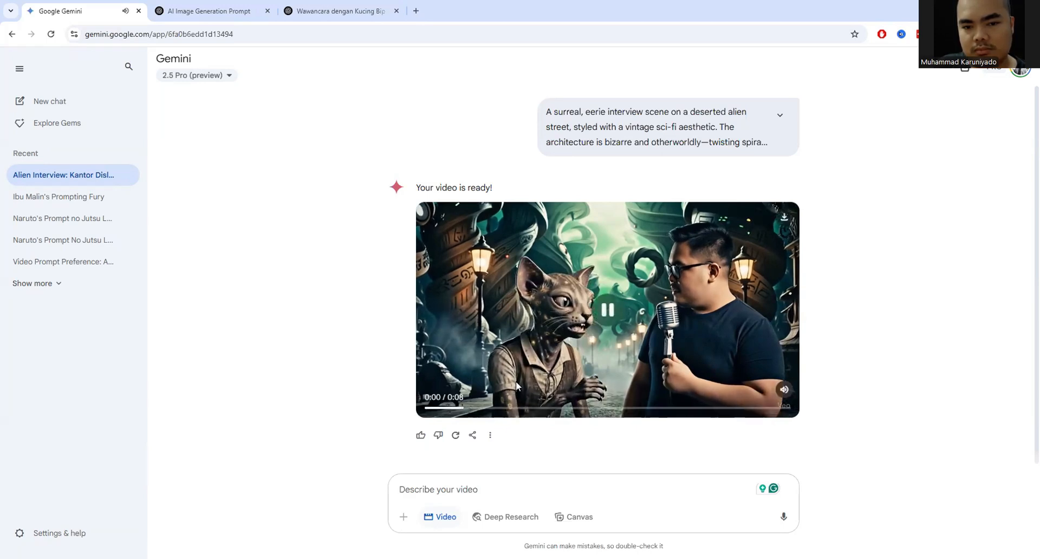
Rewind the cat interview video to the start and replay it, pausing partway and rewinding again.
{"action": "left_click_drag", "start_coordinate": [450, 409], "coordinate": [397, 417]}
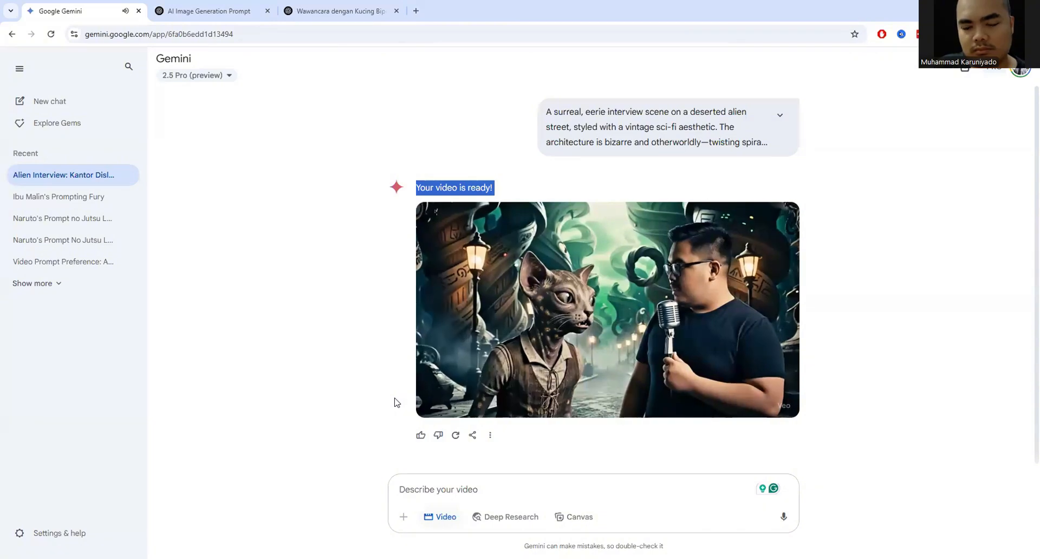
{"action": "left_click", "coordinate": [620, 323]}
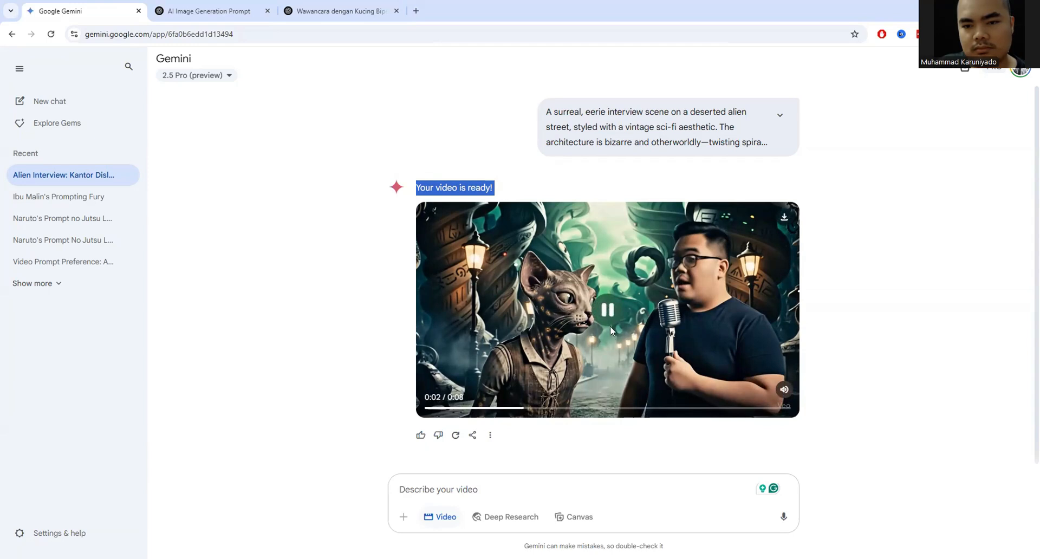
{"action": "left_click", "coordinate": [610, 326]}
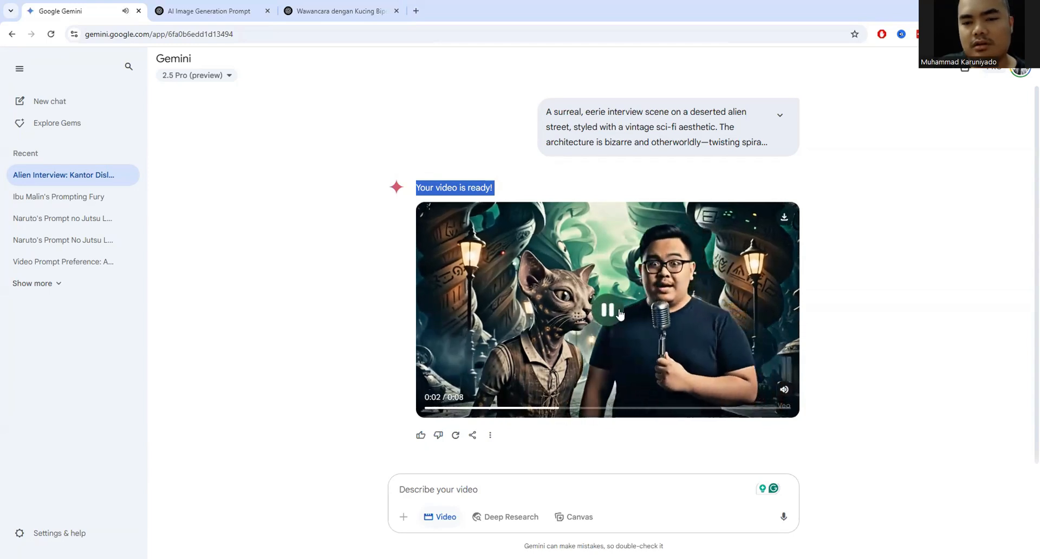
{"action": "left_click", "coordinate": [619, 310]}
{"action": "left_click", "coordinate": [618, 310]}
{"action": "left_click", "coordinate": [620, 313]}
{"action": "left_click", "coordinate": [617, 313]}
{"action": "left_click", "coordinate": [566, 408]}
{"action": "left_click_drag", "start_coordinate": [565, 408], "coordinate": [391, 409]}
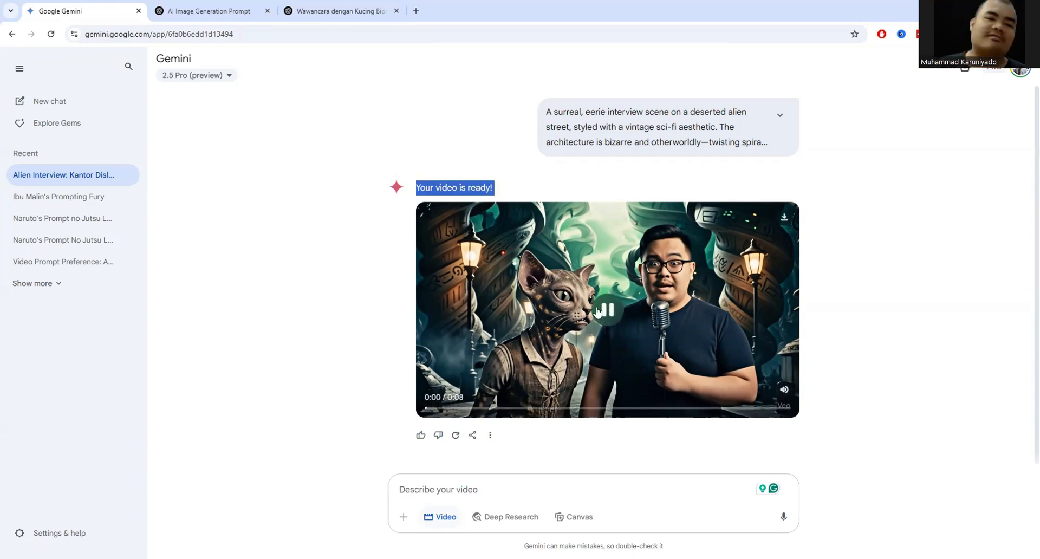
{"action": "left_click", "coordinate": [598, 312]}
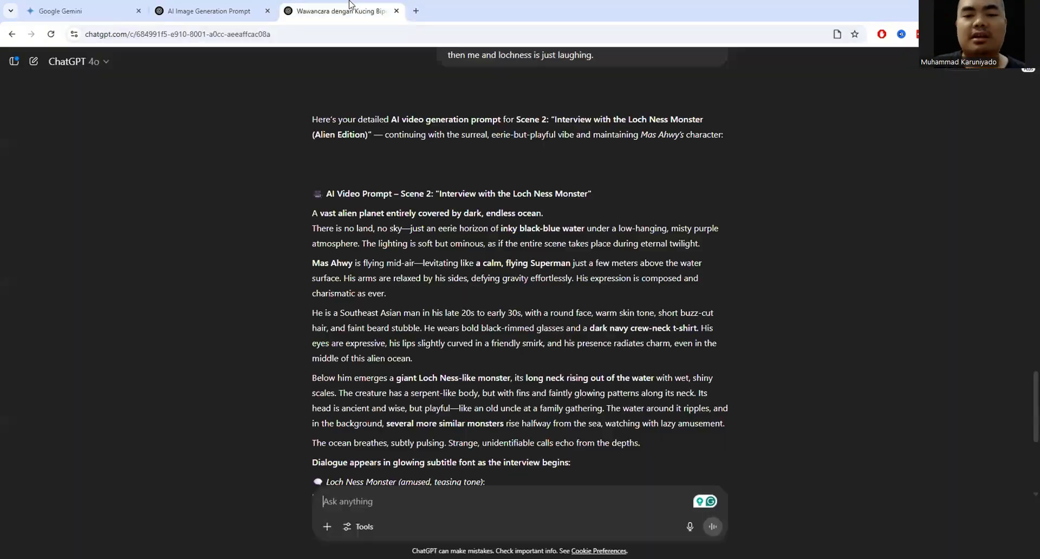
Switch to ChatGPT and copy the Scene 2 Loch Ness prompt from "A vast alien planet" through the end-scene line.
{"action": "left_click", "coordinate": [341, 11]}
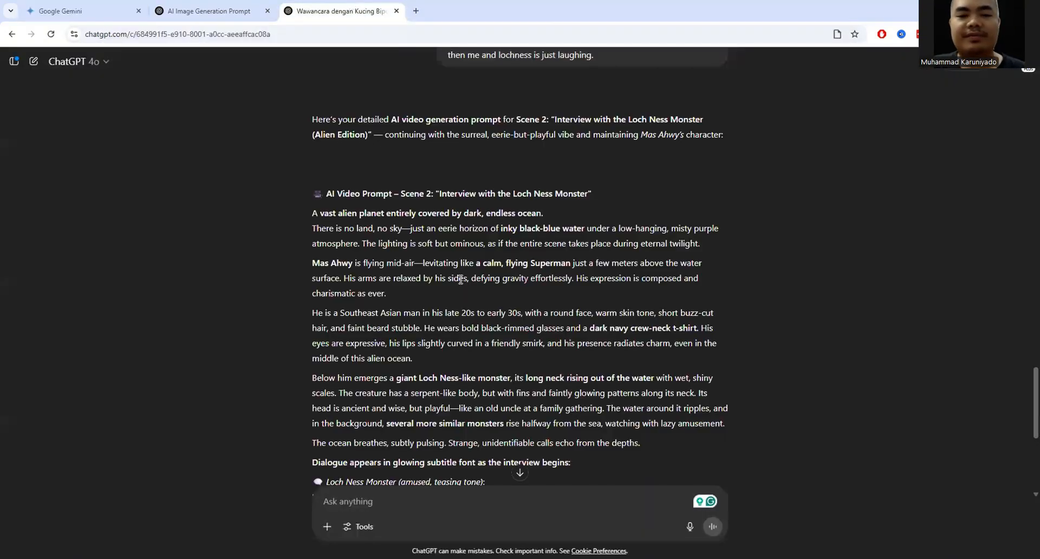
{"action": "scroll", "coordinate": [461, 279], "scroll_direction": "down", "scroll_amount": 6}
{"action": "scroll", "coordinate": [461, 279], "scroll_direction": "up", "scroll_amount": 4}
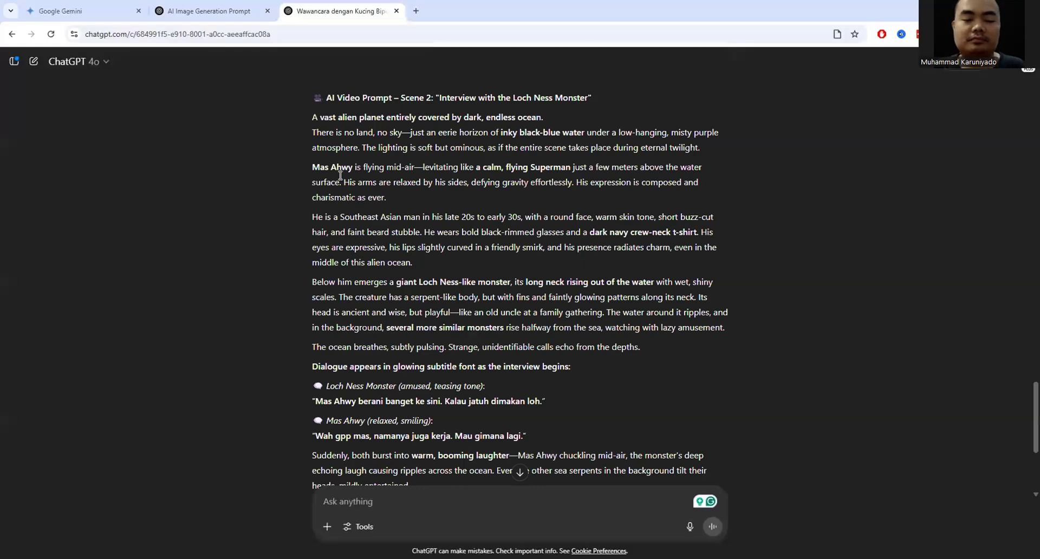
{"action": "left_click_drag", "start_coordinate": [309, 116], "coordinate": [727, 338]}
{"action": "scroll", "coordinate": [700, 353], "scroll_direction": "down", "scroll_amount": 4}
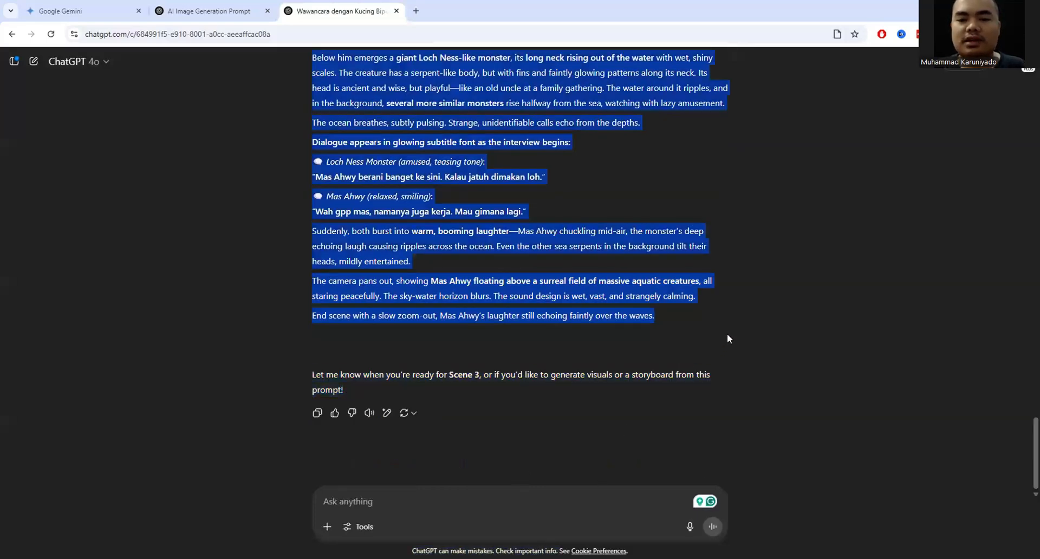
Switch to Gemini, paste the Loch Ness scene prompt as the video description and submit it for generation.
{"action": "left_click", "coordinate": [93, 8]}
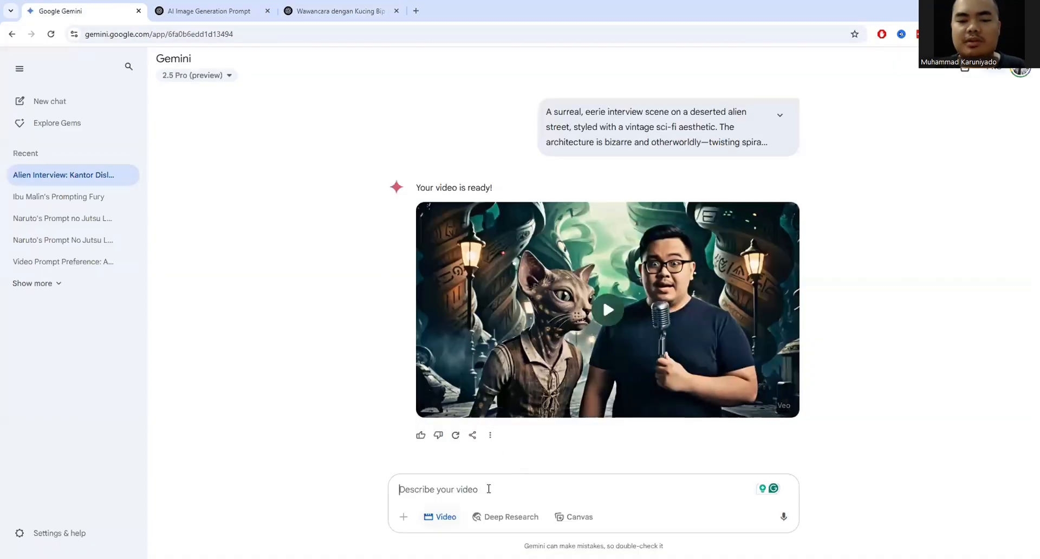
{"action": "key", "text": "ctrl+v"}
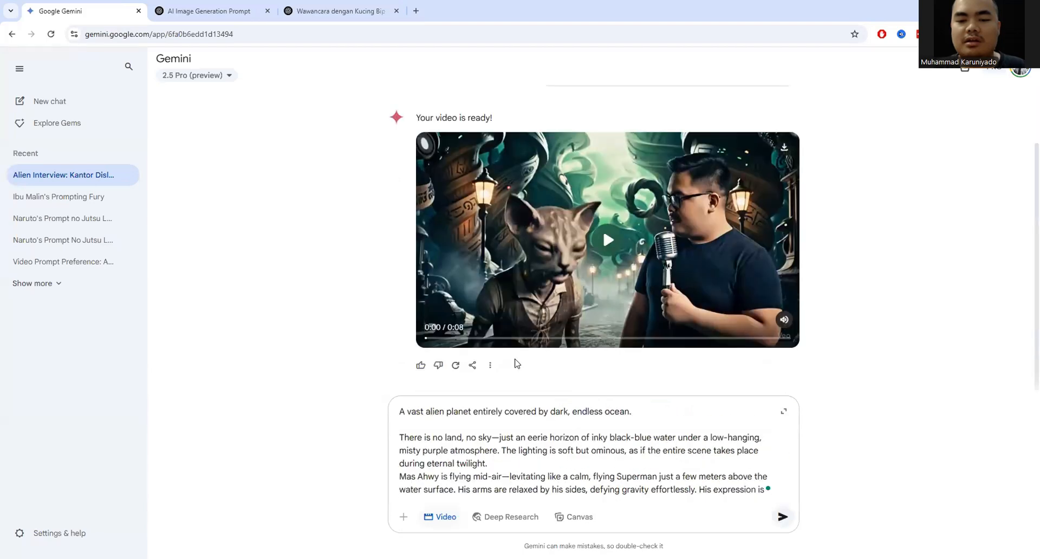
{"action": "left_click", "coordinate": [781, 518]}
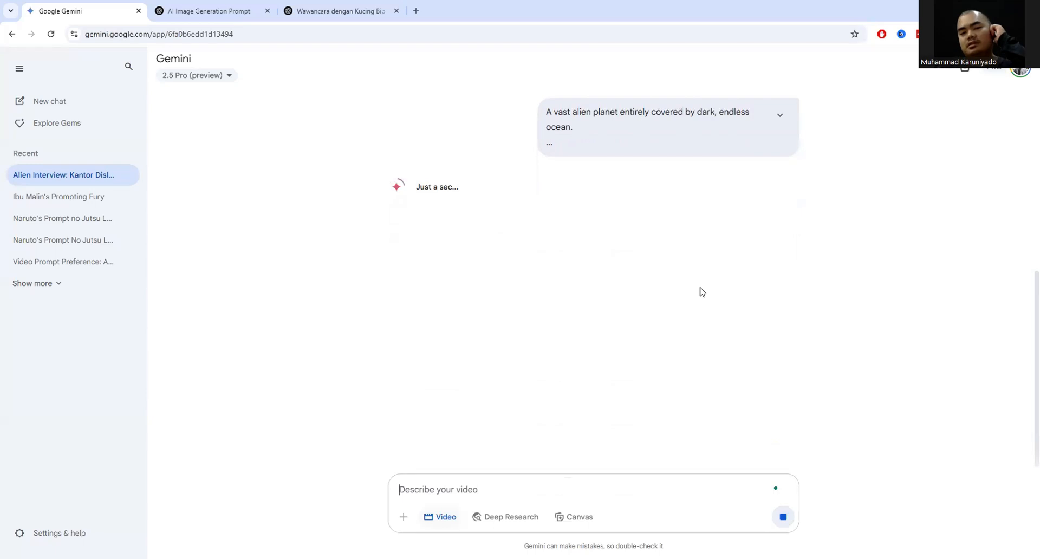
Review the cat interview video again and check the progress of the Loch Ness video generation.
{"action": "left_click", "coordinate": [610, 238]}
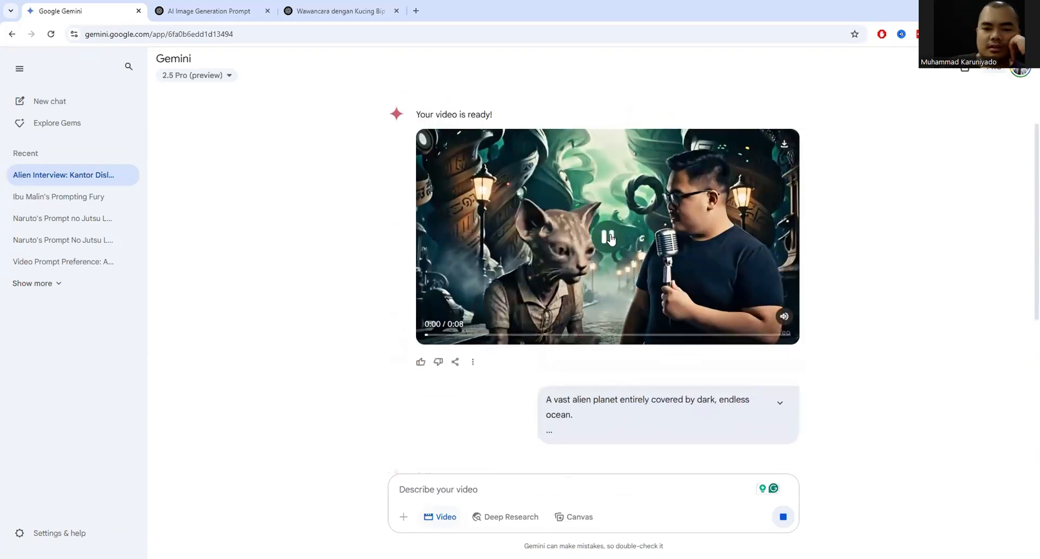
{"action": "scroll", "coordinate": [610, 235], "scroll_direction": "up", "scroll_amount": 5}
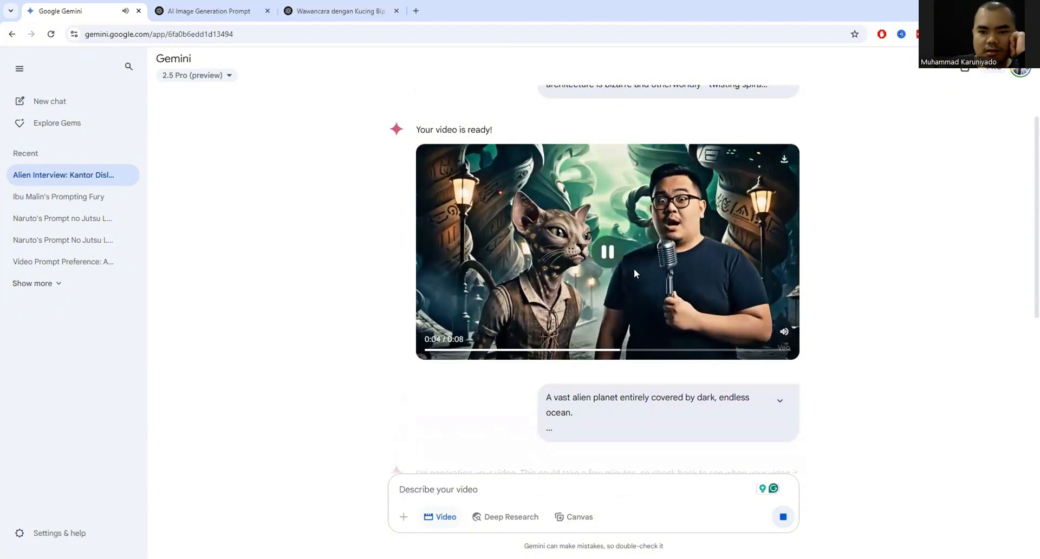
{"action": "mouse_move", "coordinate": [621, 261]}
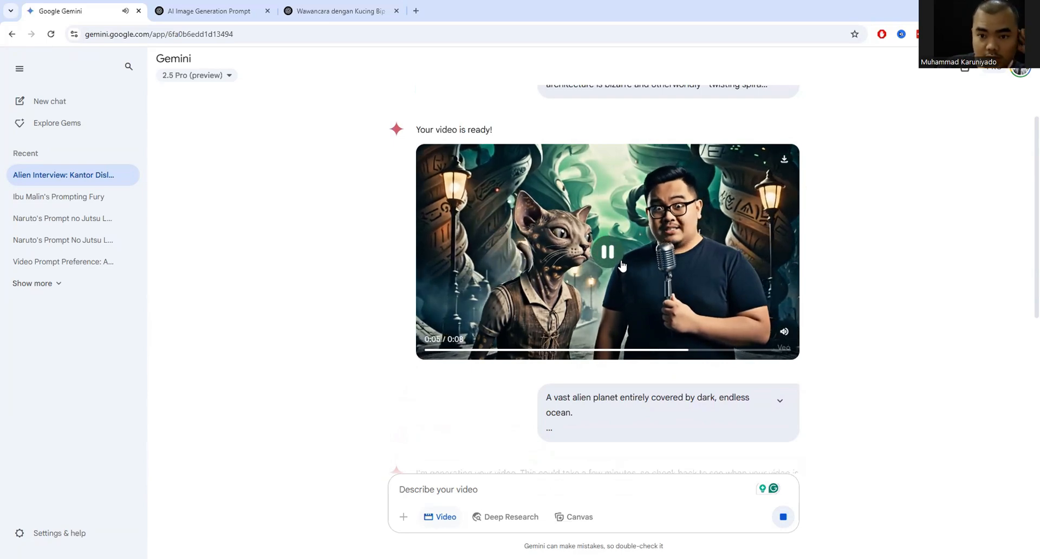
{"action": "scroll", "coordinate": [621, 264], "scroll_direction": "down", "scroll_amount": 4}
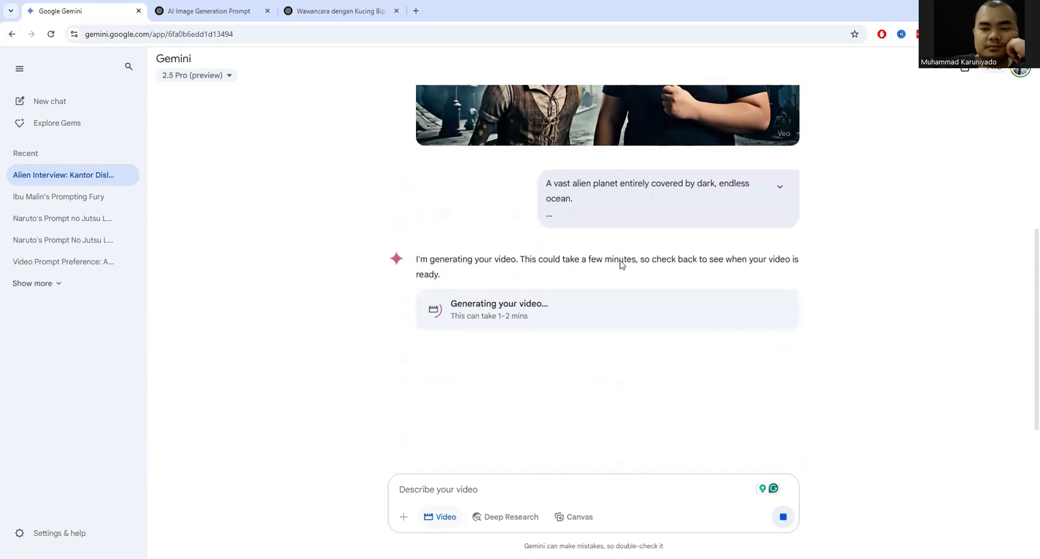
{"action": "scroll", "coordinate": [621, 264], "scroll_direction": "up", "scroll_amount": 4}
{"action": "scroll", "coordinate": [621, 264], "scroll_direction": "down", "scroll_amount": 4}
{"action": "scroll", "coordinate": [622, 264], "scroll_direction": "up", "scroll_amount": 4}
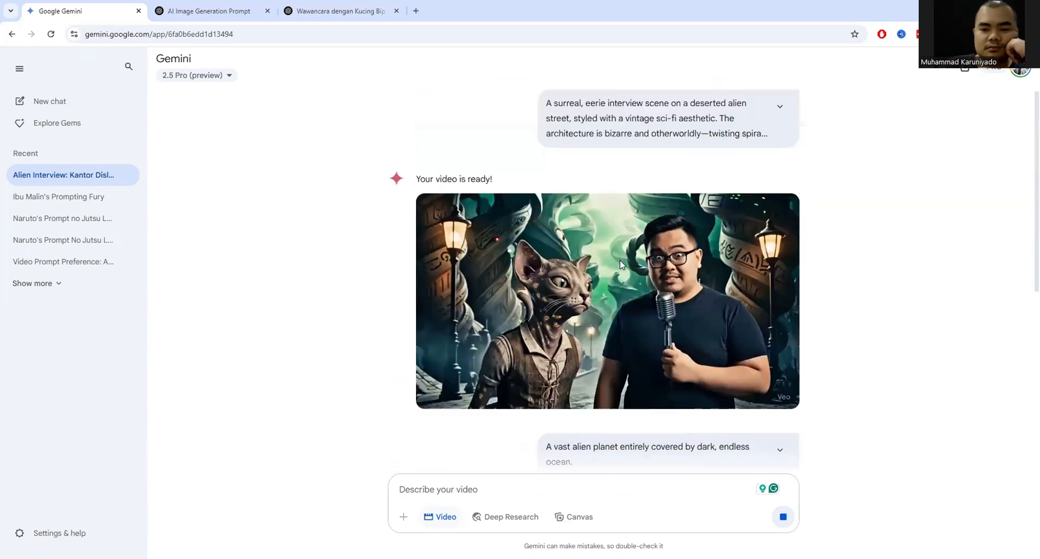
{"action": "left_click_drag", "start_coordinate": [737, 408], "coordinate": [468, 381]}
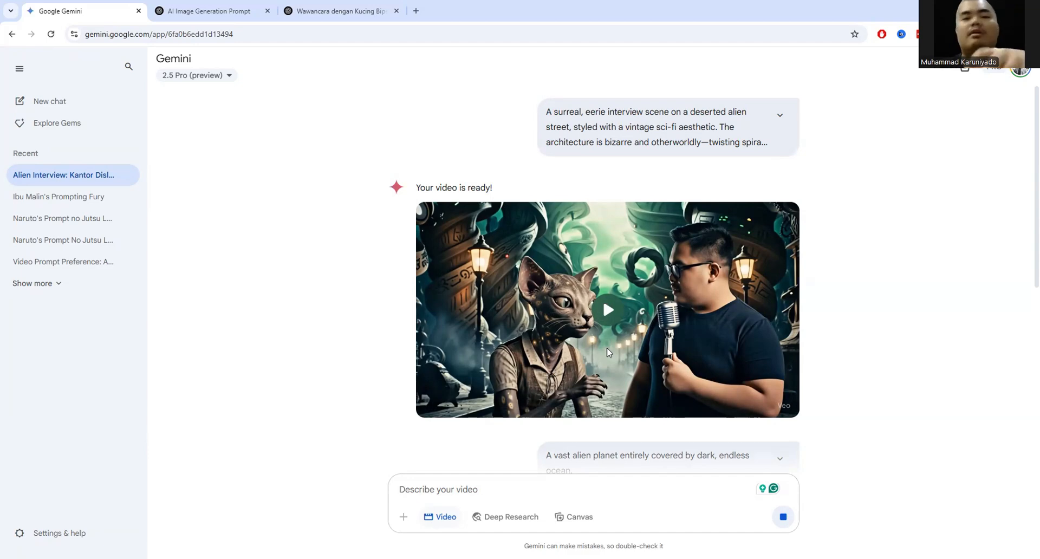
Expand the first scene's submitted prompt to its full text and check the Loch Ness video's generation status.
{"action": "left_click_drag", "start_coordinate": [588, 126], "coordinate": [780, 114]}
{"action": "left_click", "coordinate": [780, 114]}
{"action": "scroll", "coordinate": [395, 190], "scroll_direction": "down", "scroll_amount": 15}
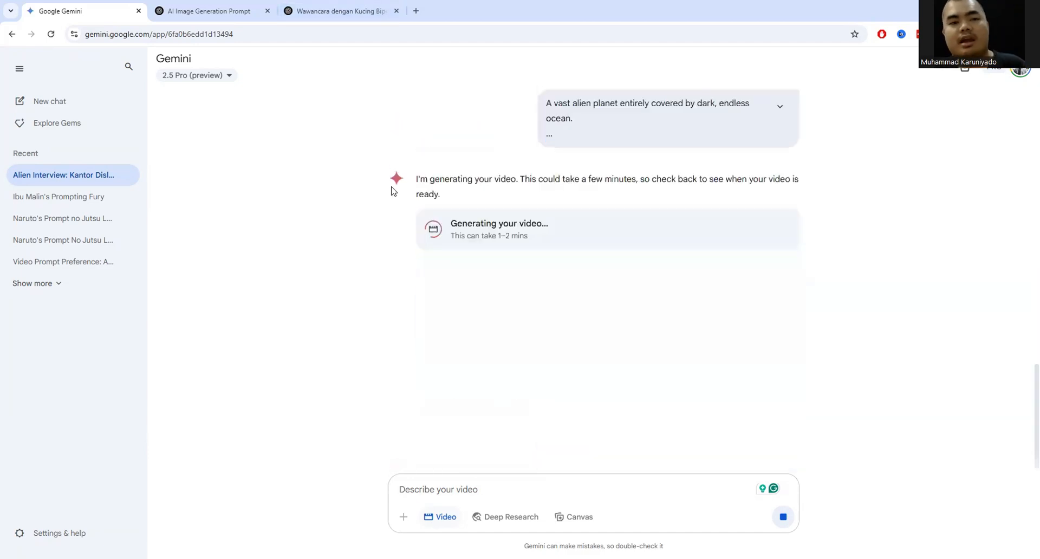
Open a new ChatGPT chat in a separate browser tab and place that tab directly after the Gemini tab.
{"action": "left_click", "coordinate": [336, 11]}
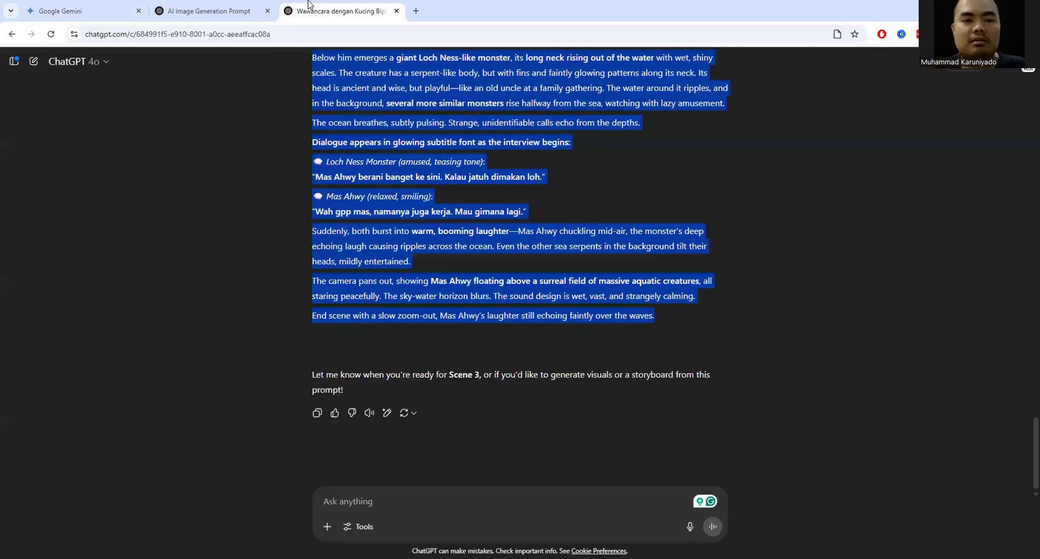
{"action": "middle_click", "coordinate": [37, 58]}
{"action": "left_click_drag", "start_coordinate": [441, 7], "coordinate": [190, 7]}
Copy the full text of the first scene's cat interview prompt from Gemini and switch to the new ChatGPT chat.
{"action": "left_click", "coordinate": [111, 6]}
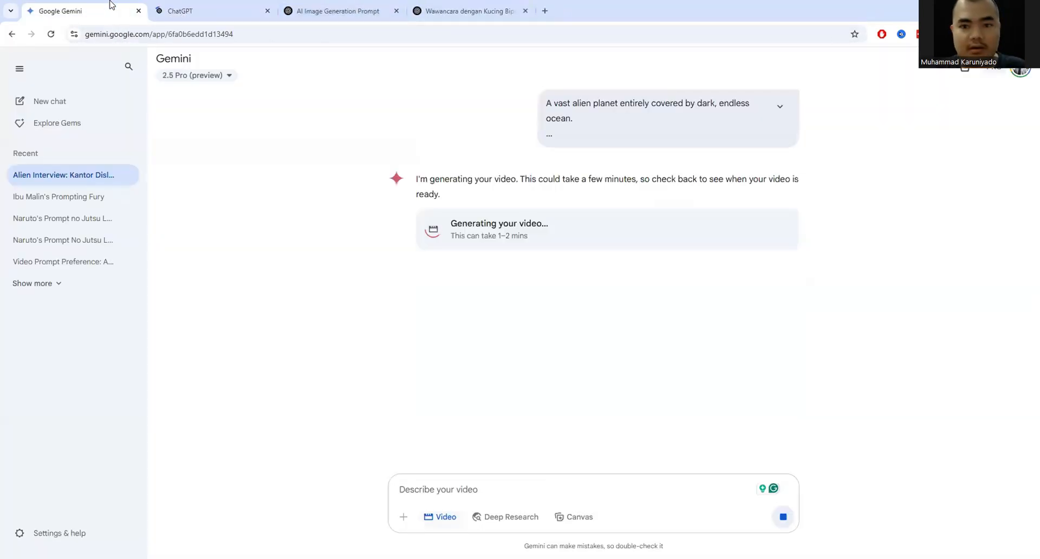
{"action": "scroll", "coordinate": [652, 157], "scroll_direction": "up", "scroll_amount": 10}
{"action": "triple_click", "coordinate": [624, 169]}
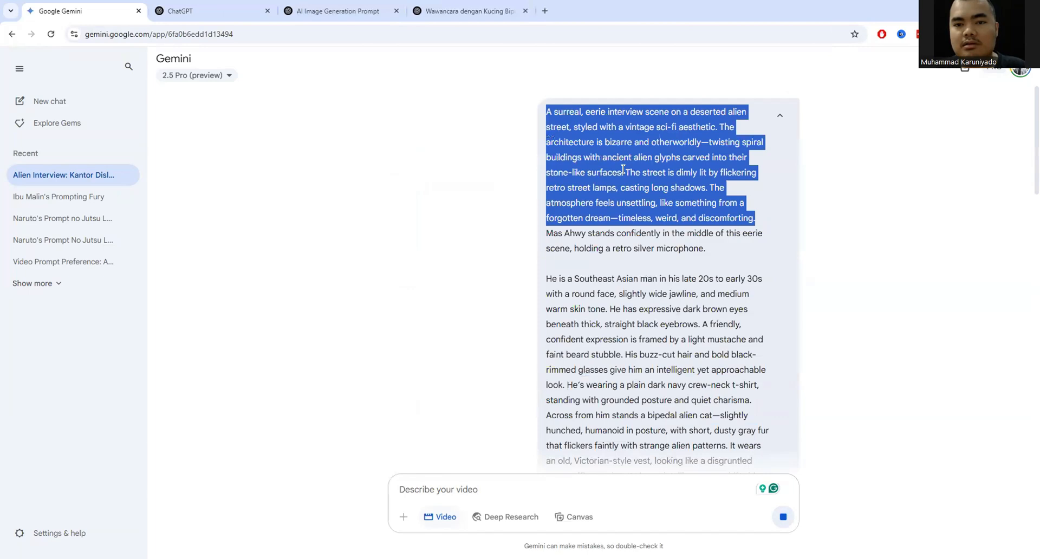
{"action": "scroll", "coordinate": [675, 248], "scroll_direction": "down", "scroll_amount": 7}
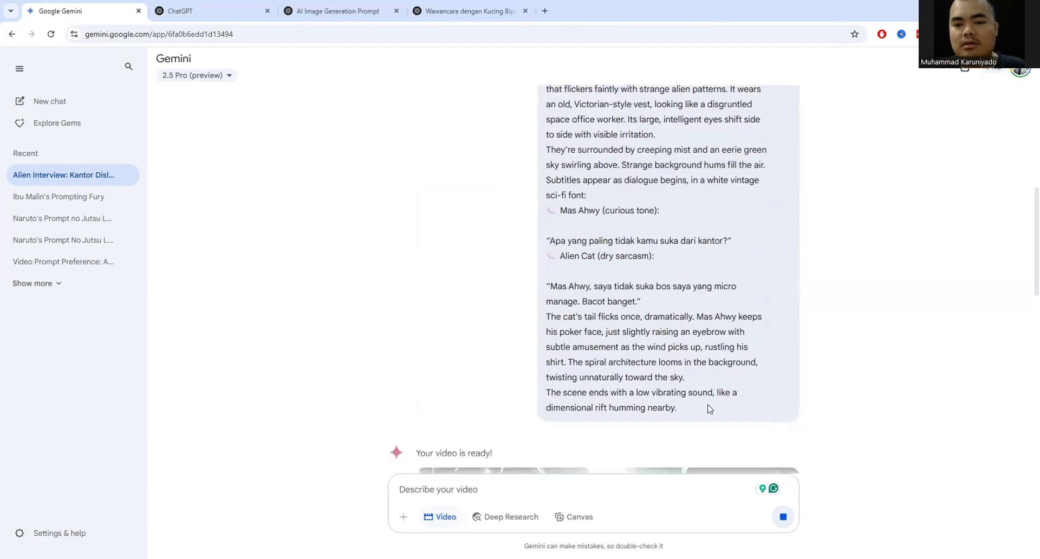
{"action": "left_click", "coordinate": [710, 408], "text": "shift"}
{"action": "scroll", "coordinate": [623, 233], "scroll_direction": "up", "scroll_amount": 7}
{"action": "left_click", "coordinate": [337, 11]}
{"action": "left_click", "coordinate": [190, 11]}
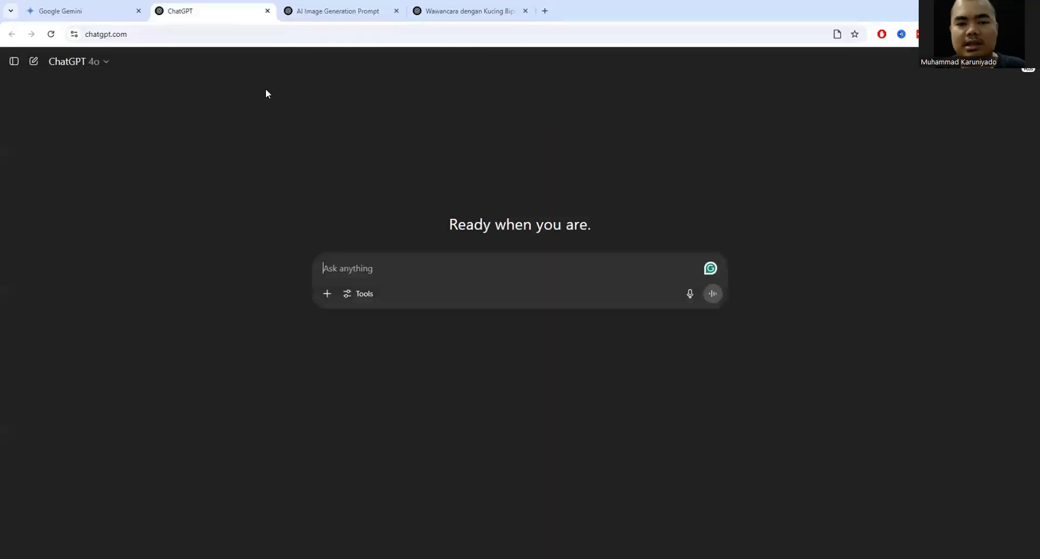
Begin the chat message with "This is a good prompt. But when I put it into text to video AI, the interview is opposite.".
{"action": "type", "text": "This is a good pro"}
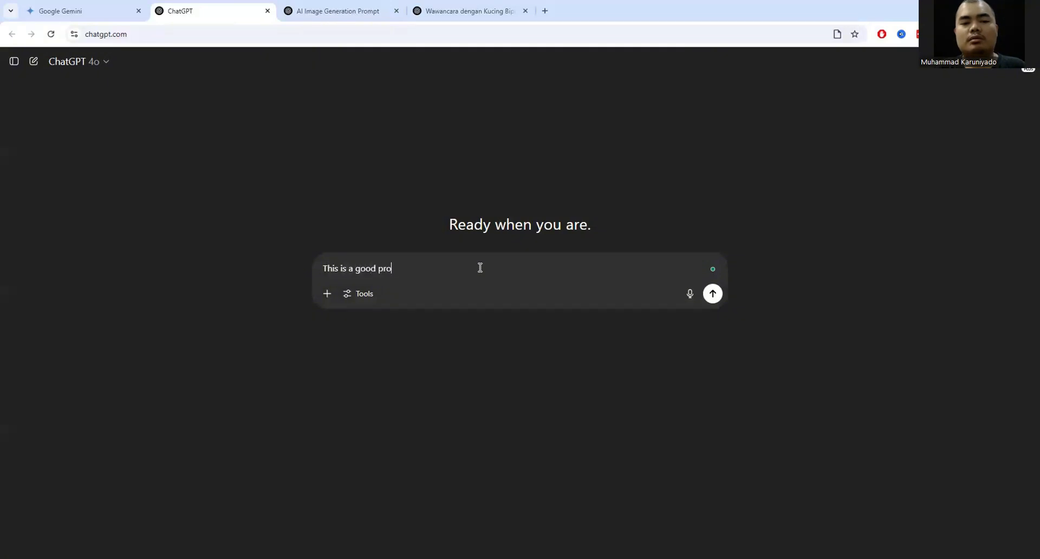
{"action": "type", "text": "mpt. But when"}
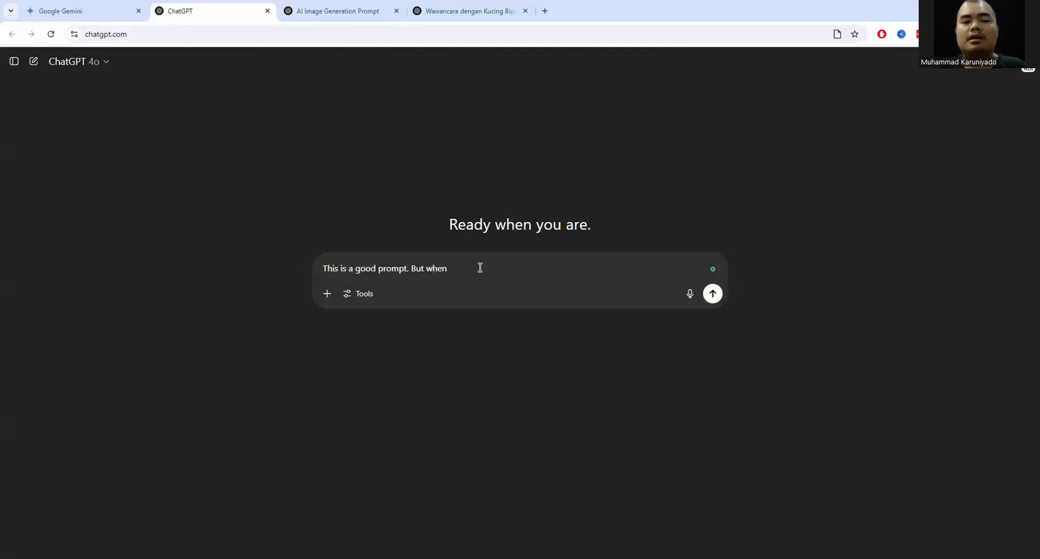
{"action": "type", "text": " I put it into "}
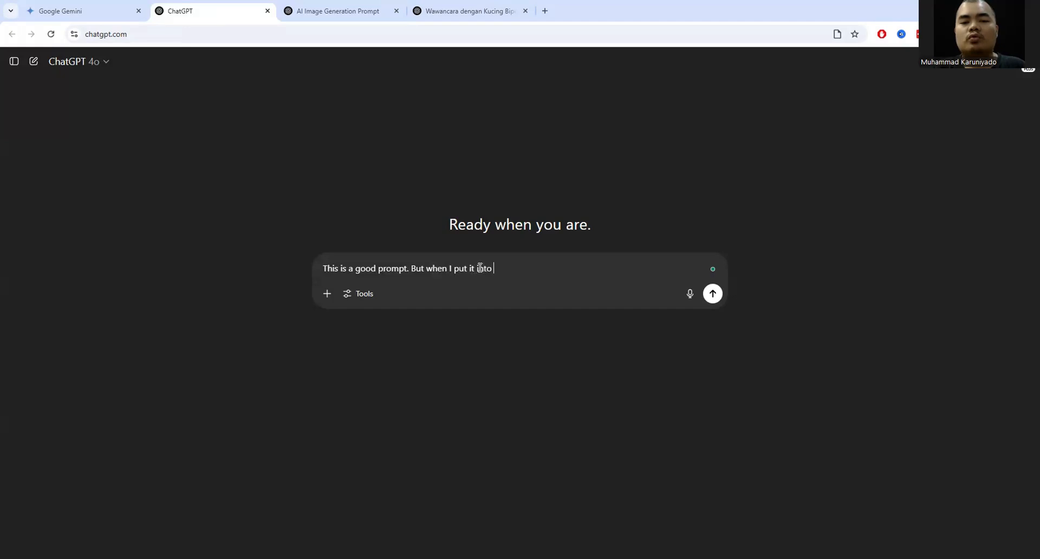
{"action": "type", "text": "text to video AI"}
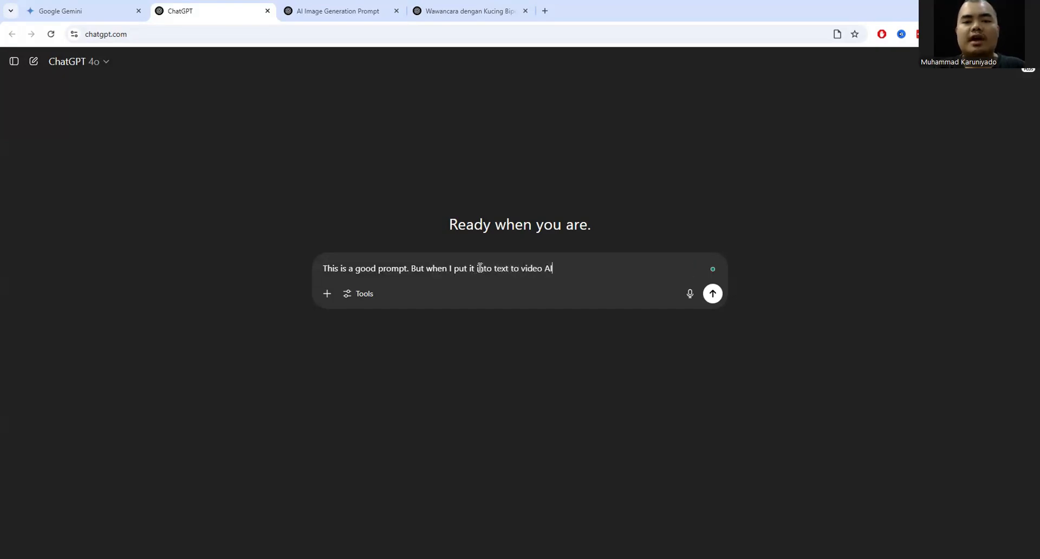
{"action": "type", "text": ", the interview"}
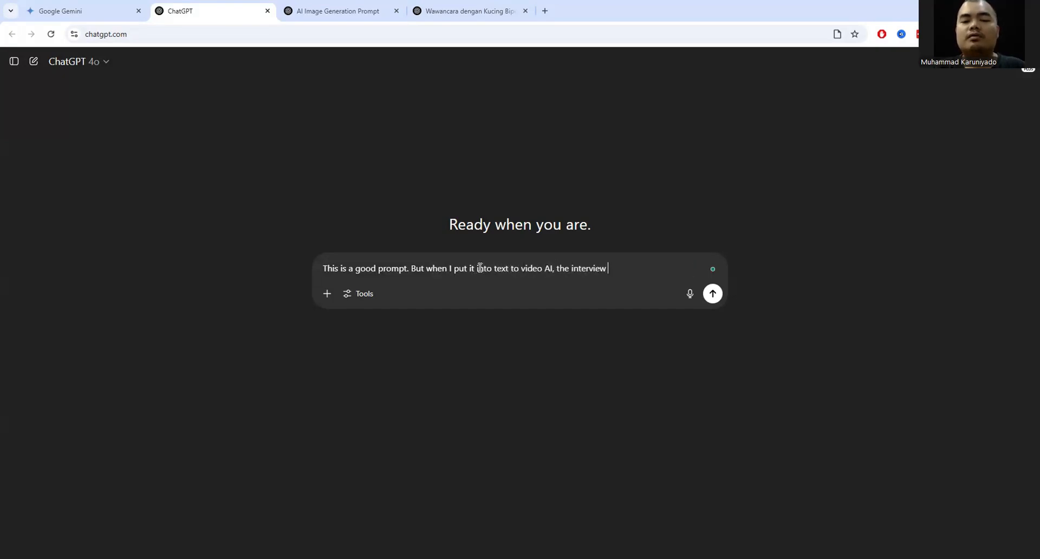
{"action": "type", "text": " is"}
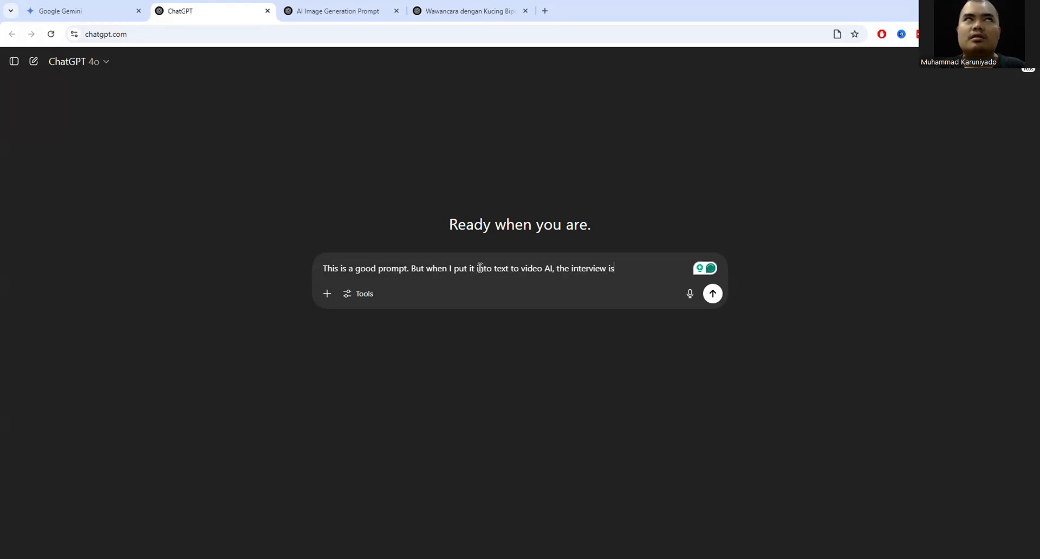
{"action": "type", "text": " opposite."}
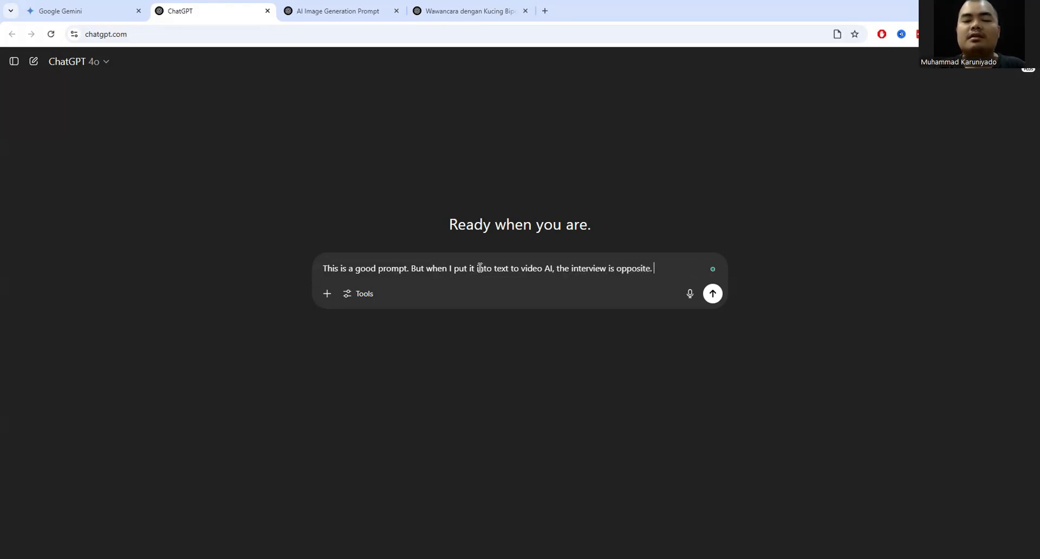
Explain in the message that the bipedal cat is asking the named interviewer, and that "It should've been me asking the bipedal cat.".
{"action": "type", "text": " THe bipedac"}
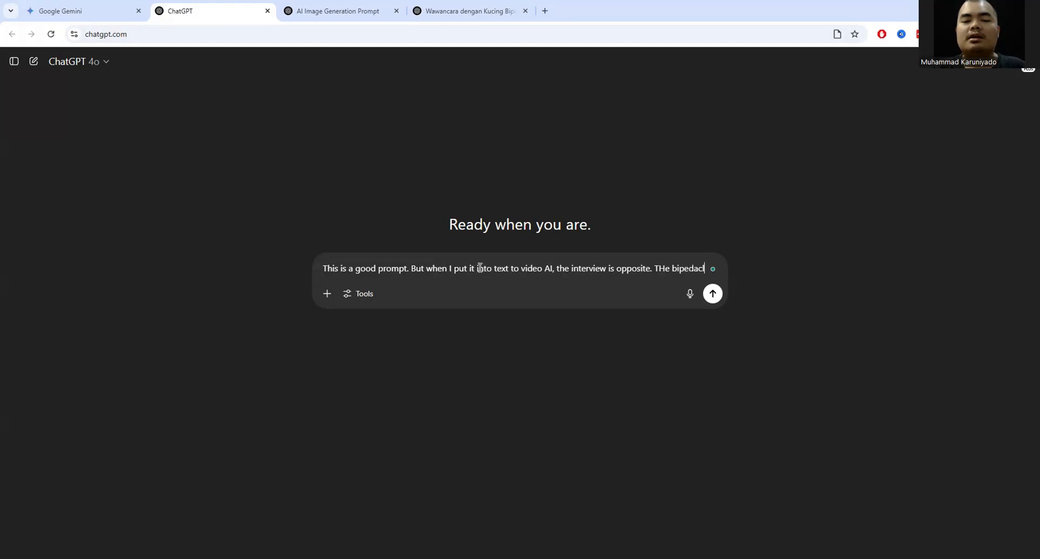
{"action": "key", "text": "BackSpace"}
{"action": "type", "text": "l ca"}
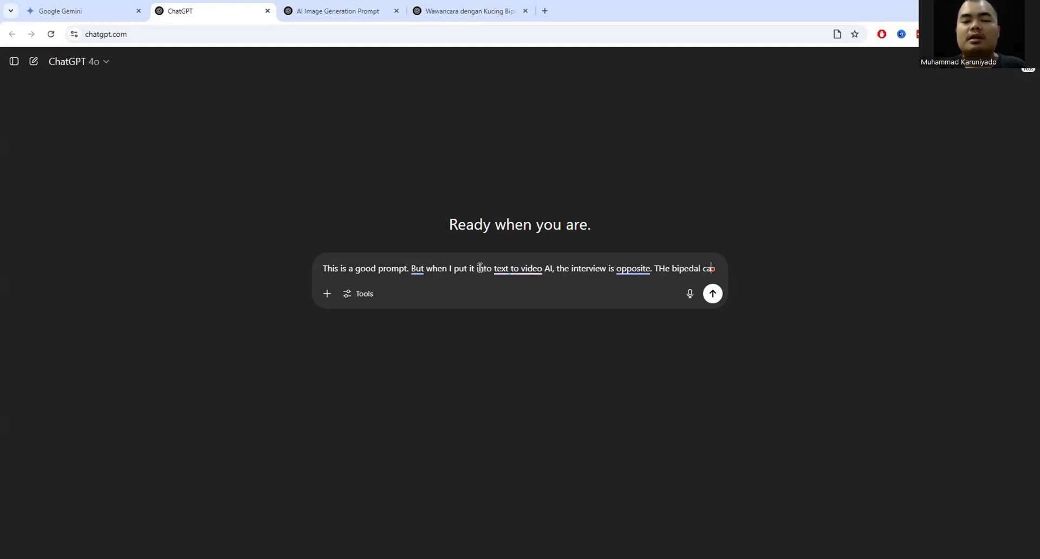
{"action": "type", "text": "t is asking me, m"}
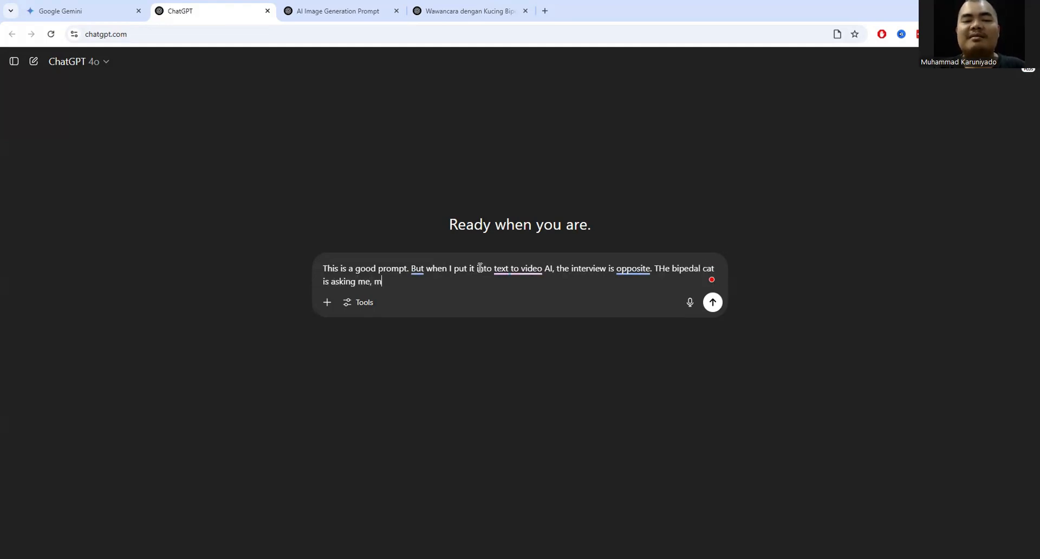
{"action": "type", "text": "as Ahwy"}
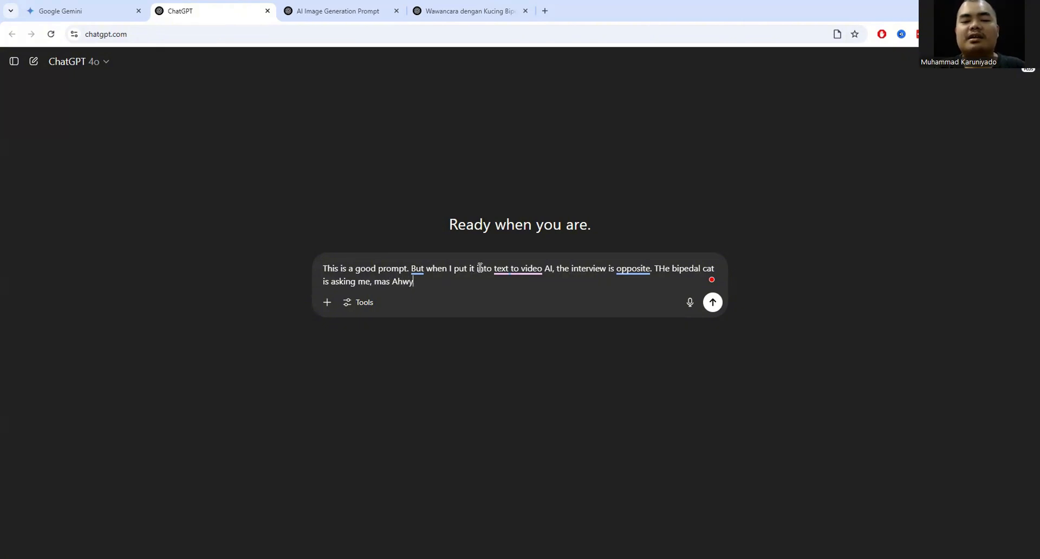
{"action": "type", "text": ". It should've b"}
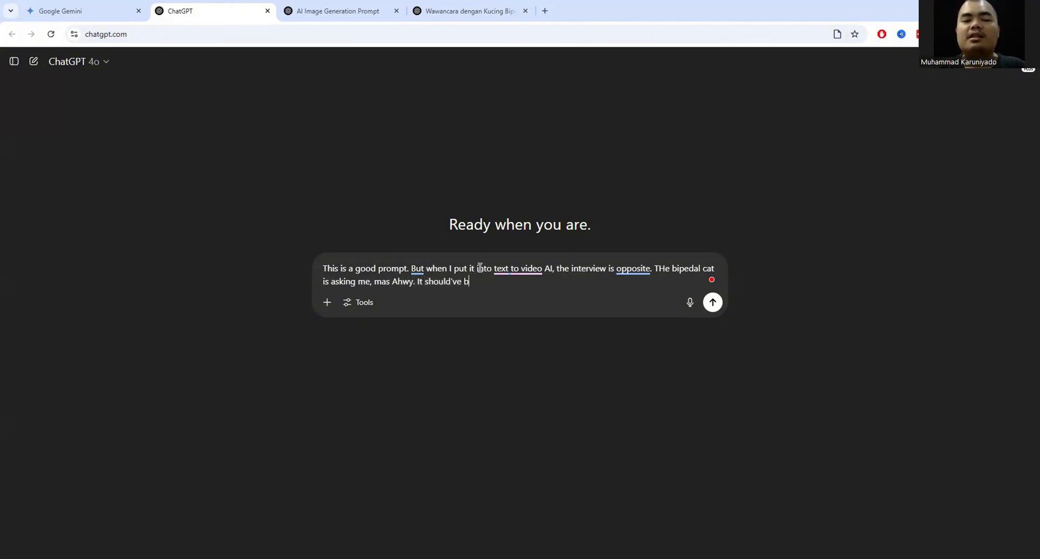
{"action": "type", "text": "een me asking the"}
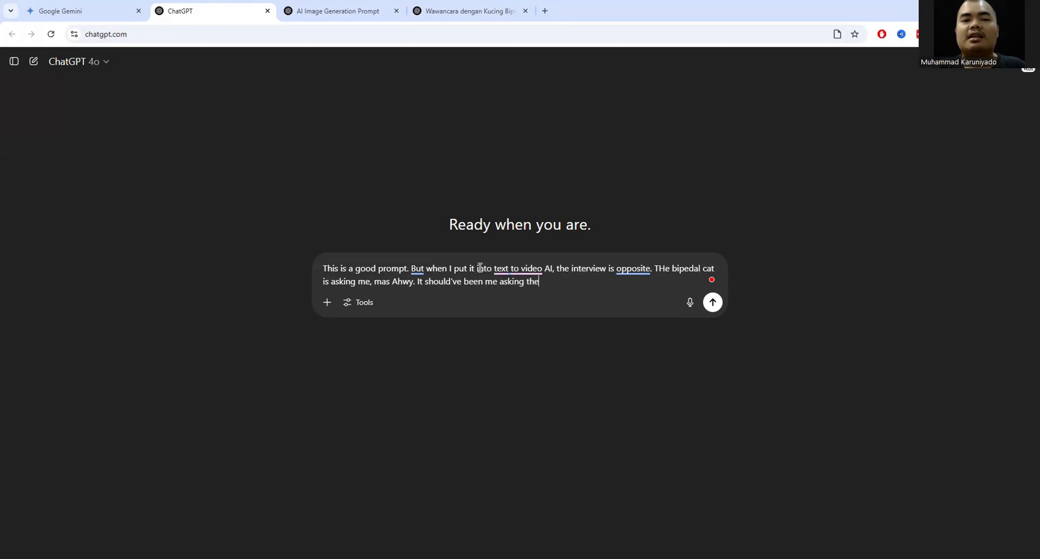
{"action": "type", "text": " bipedal cat. Plea"}
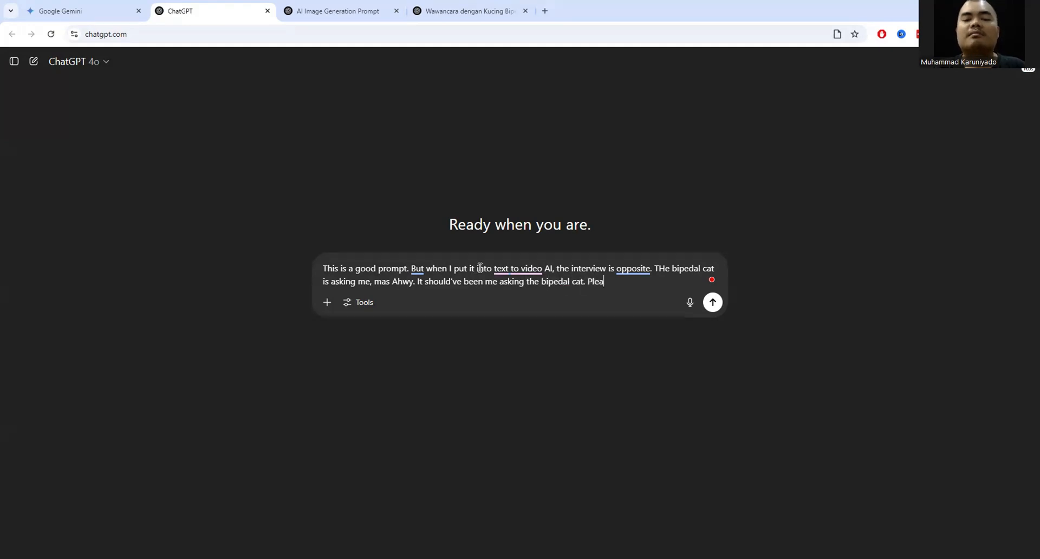
Finish the message with "Please revise the prompt:", paste the copied cat interview prompt below it and send it.
{"action": "type", "text": "se svise the prompt:"}
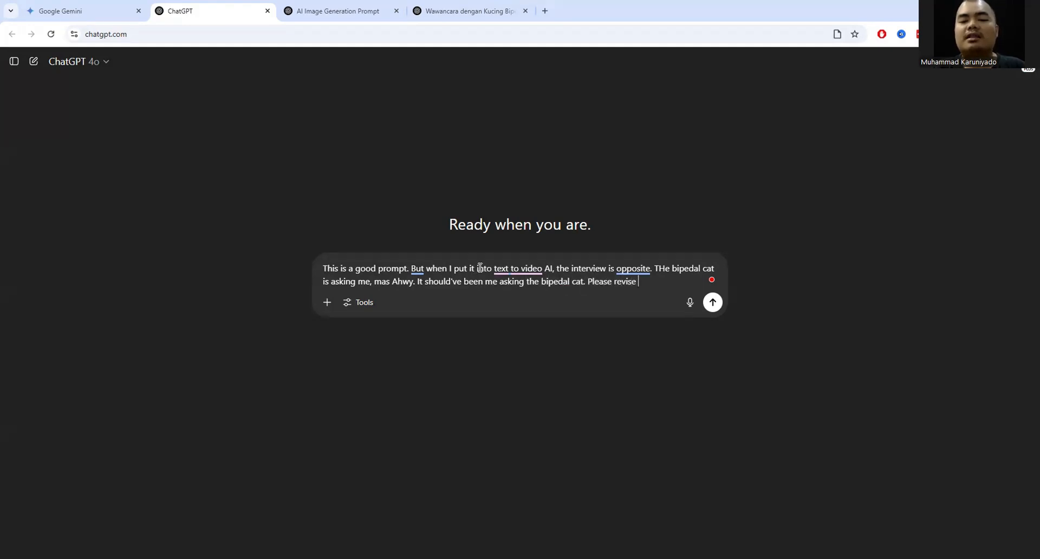
{"action": "key", "text": "shift+Return"}
{"action": "key", "text": "ctrl+v"}
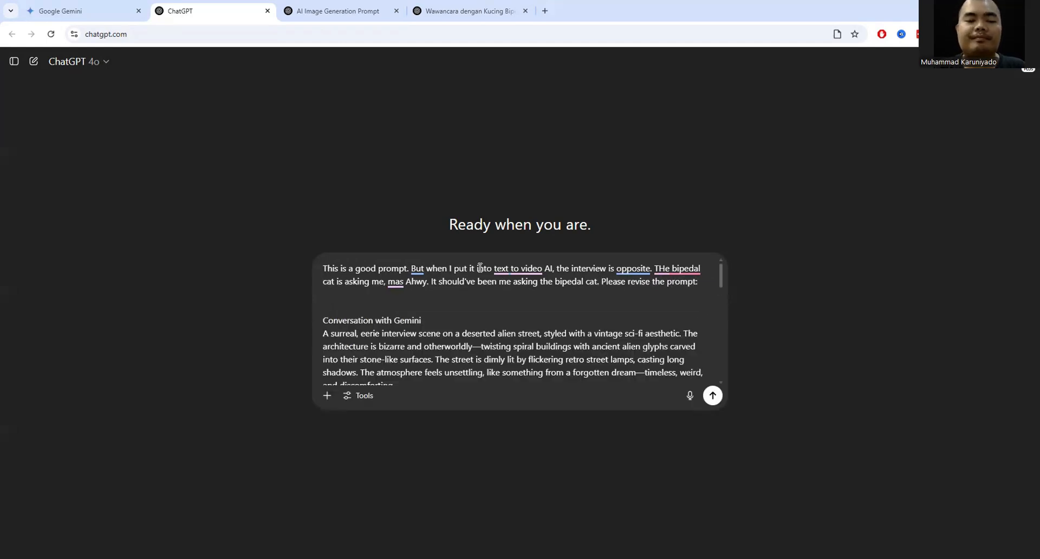
{"action": "key", "text": "Return"}
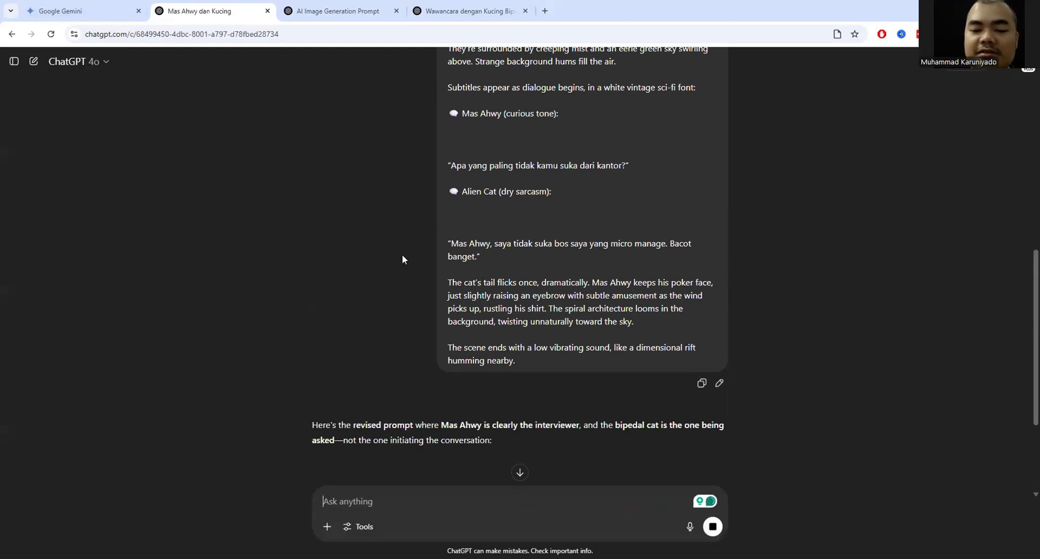
{"action": "scroll", "coordinate": [402, 259], "scroll_direction": "down", "scroll_amount": 4}
{"action": "scroll", "coordinate": [402, 259], "scroll_direction": "down", "scroll_amount": 1}
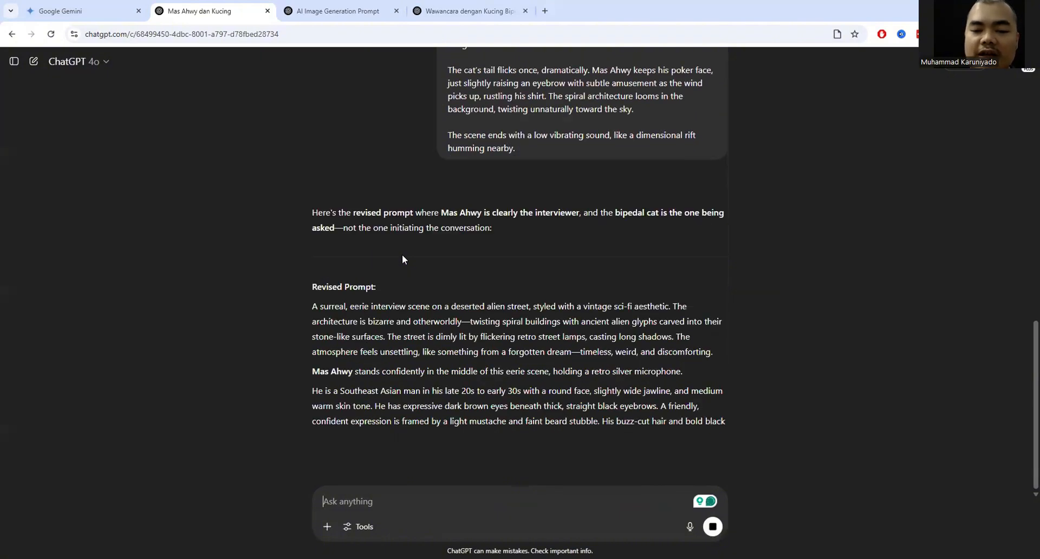
Switch to Gemini and try to play the generated Loch Ness interview video.
{"action": "left_click", "coordinate": [72, 6]}
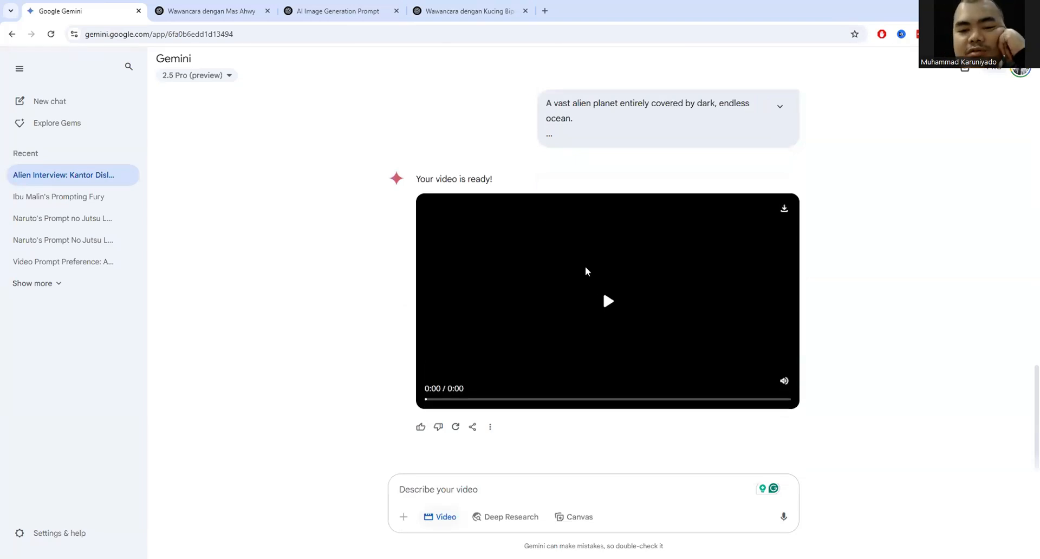
{"action": "left_click", "coordinate": [605, 304]}
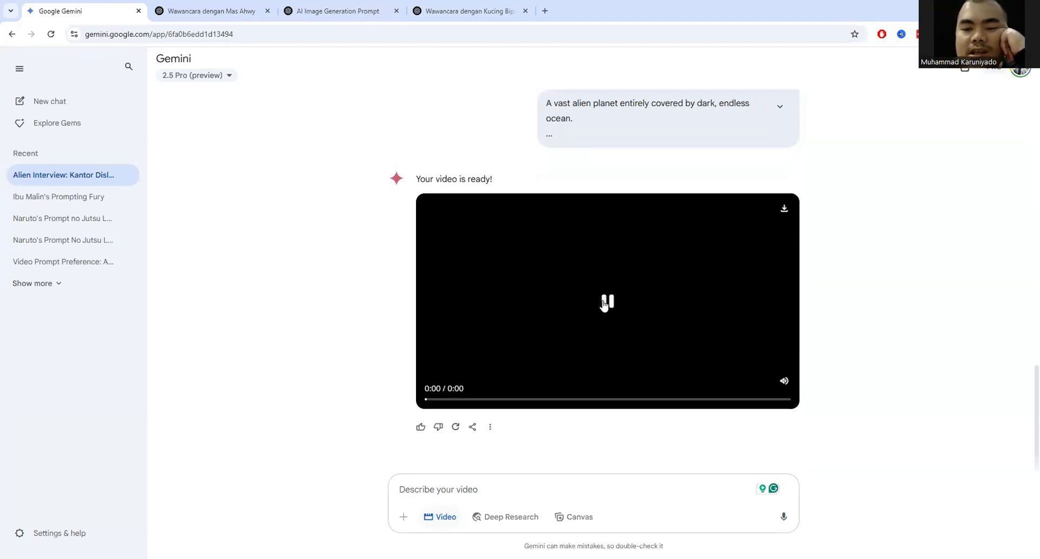
{"action": "left_click", "coordinate": [336, 10]}
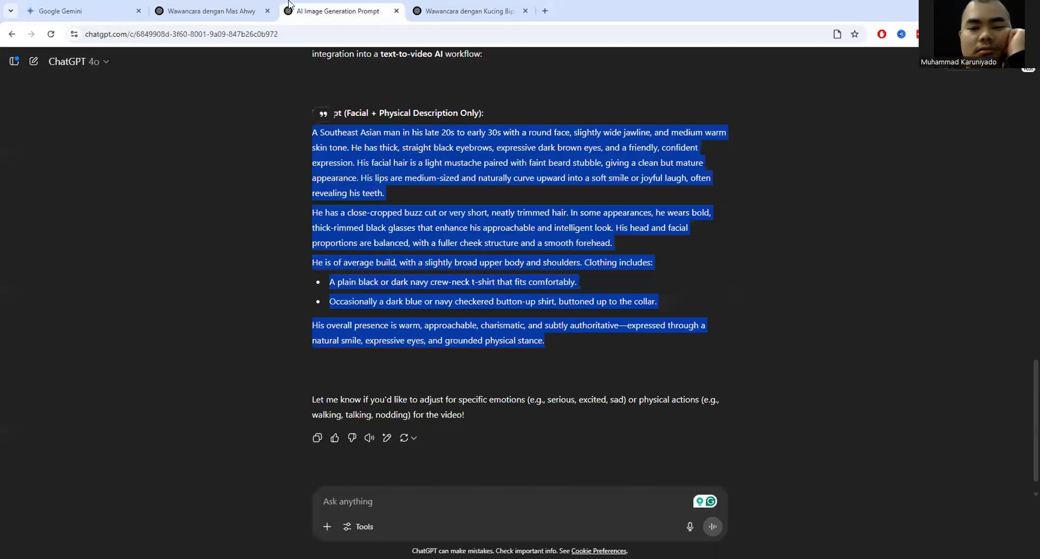
Return to the ChatGPT chat about the cat interview and read through the revised prompt and its dialogue.
{"action": "left_click", "coordinate": [184, 6]}
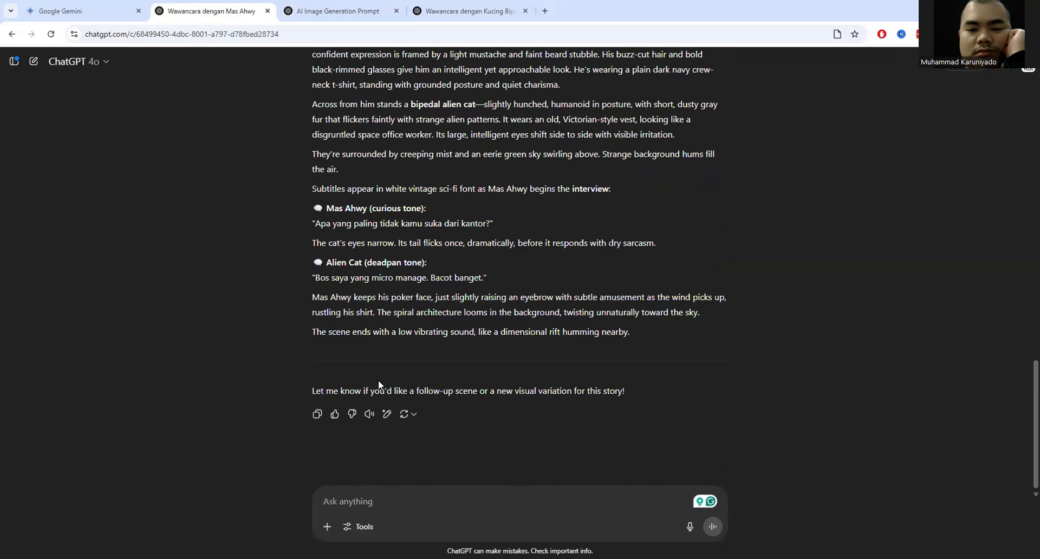
{"action": "scroll", "coordinate": [379, 382], "scroll_direction": "up", "scroll_amount": 5}
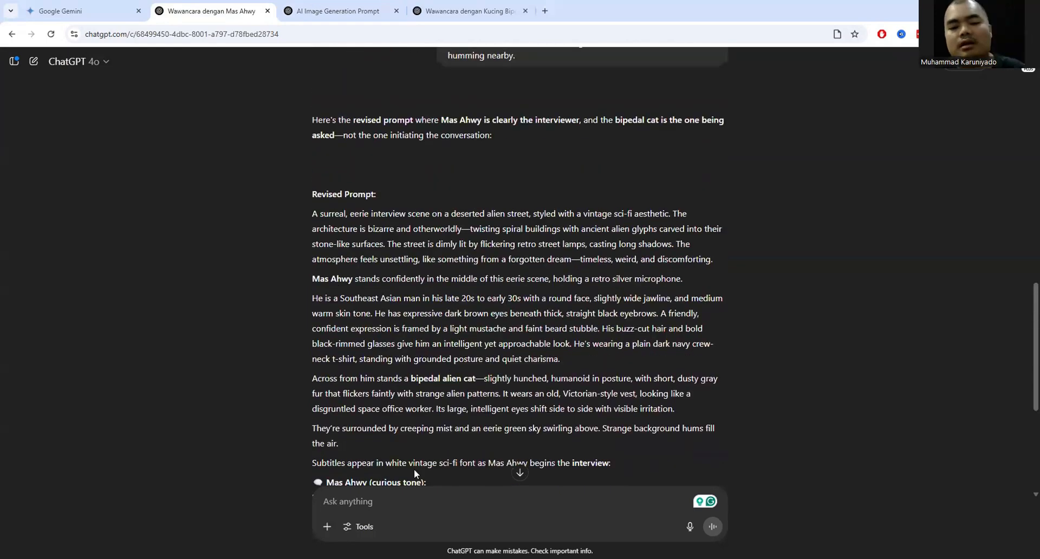
{"action": "scroll", "coordinate": [414, 469], "scroll_direction": "down", "scroll_amount": 5}
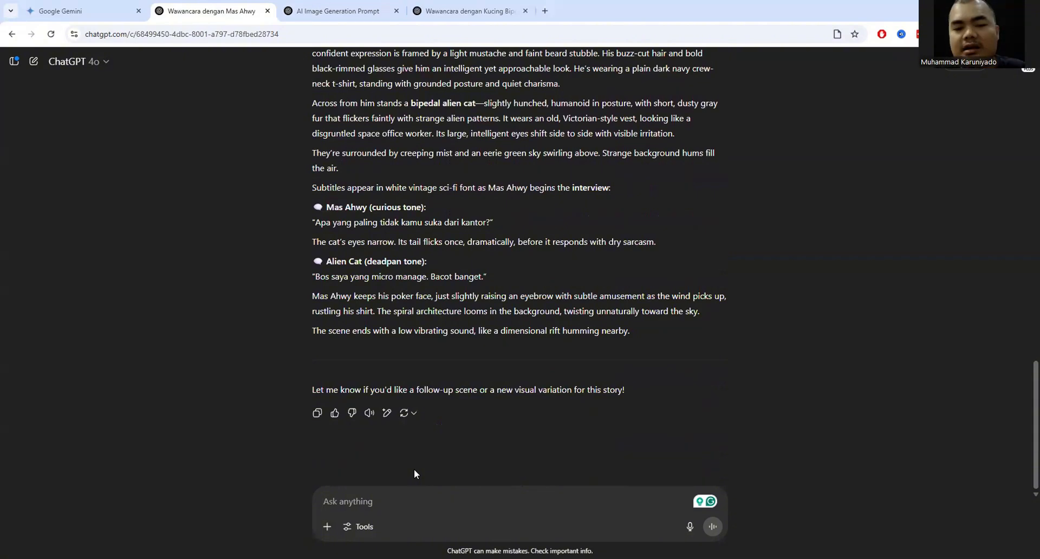
Send the follow-up "please ensure that the conversation is right. rewrite the prompt to make it enhanced." and view the rewritten prompt.
{"action": "type", "text": "please ensure"}
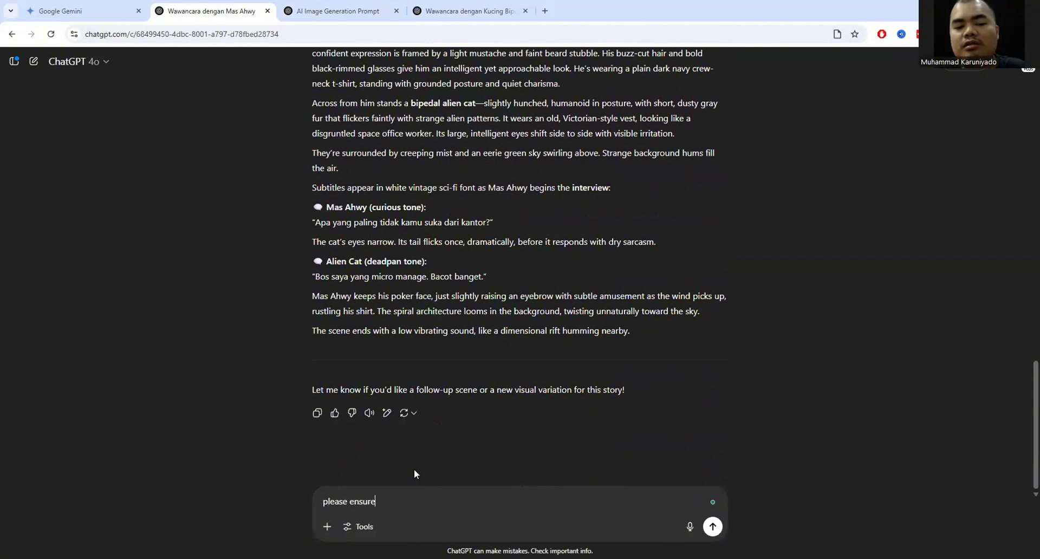
{"action": "type", "text": " that the conversation is"}
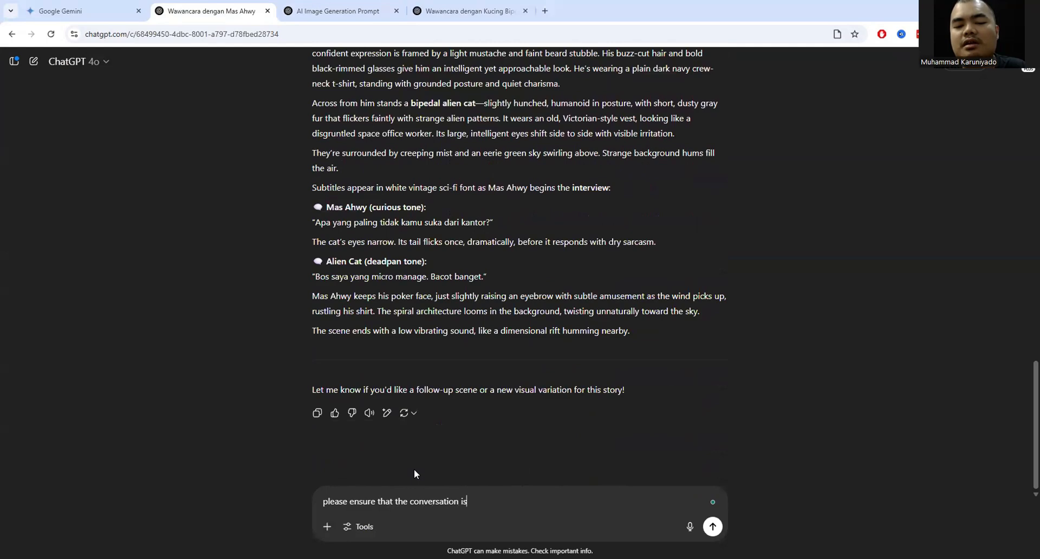
{"action": "type", "text": " right. rewrite the"}
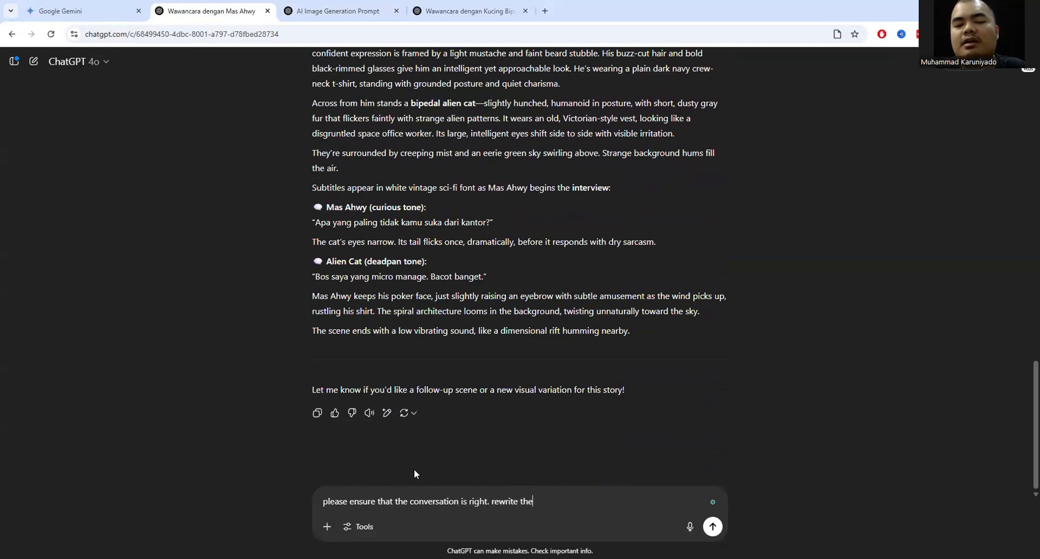
{"action": "type", "text": " prompt to "}
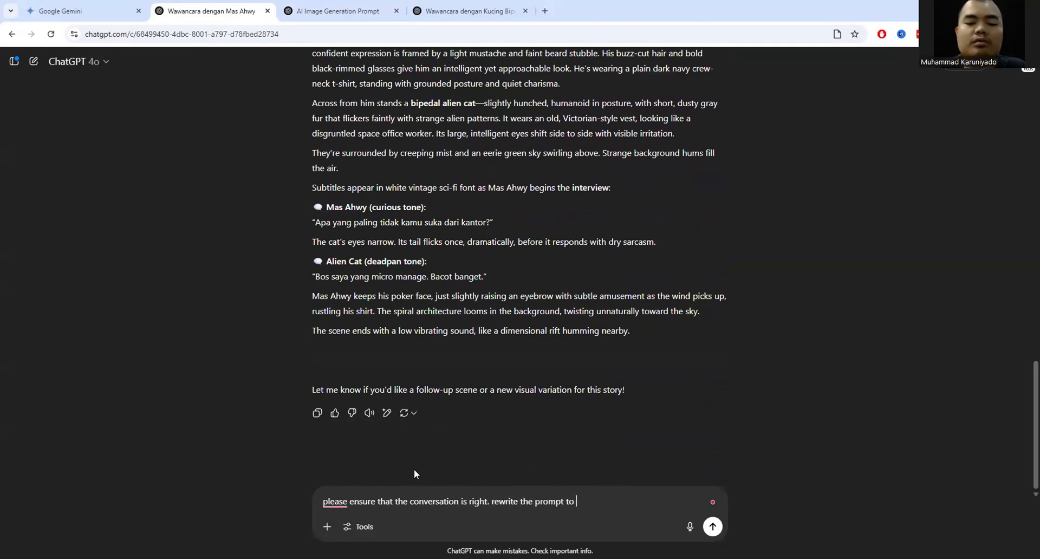
{"action": "type", "text": "make it enhanced."}
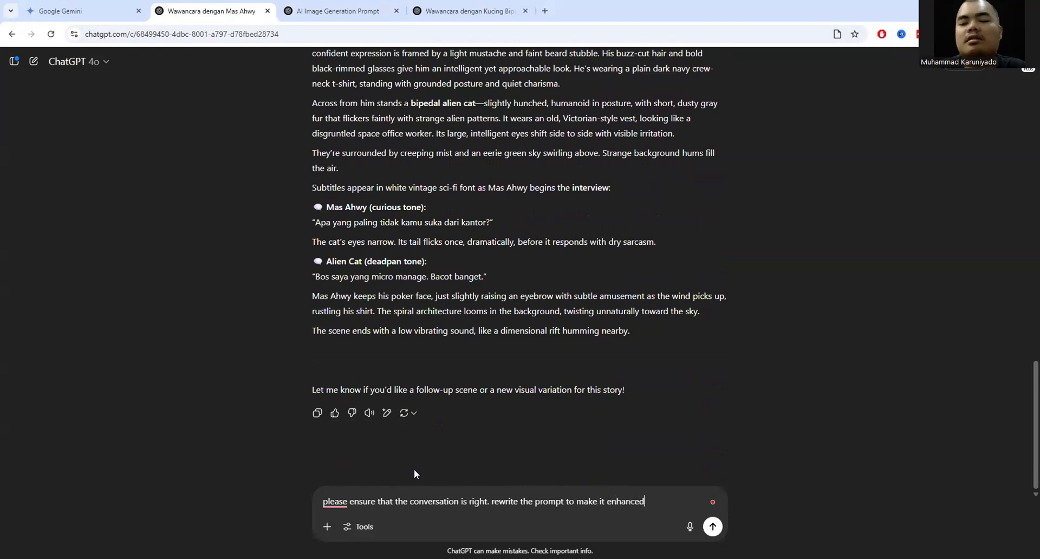
{"action": "key", "text": "Return"}
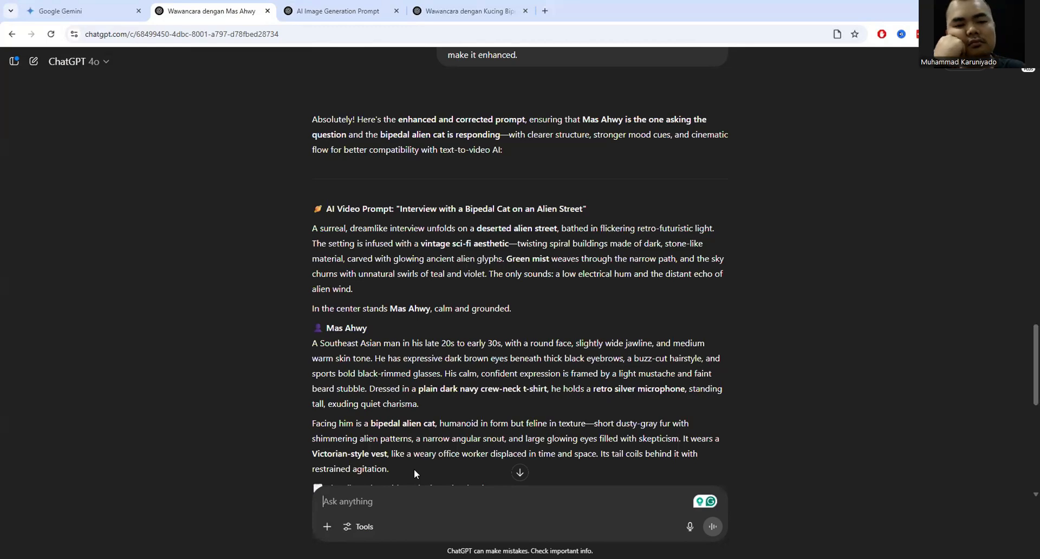
{"action": "scroll", "coordinate": [446, 311], "scroll_direction": "down", "scroll_amount": 8}
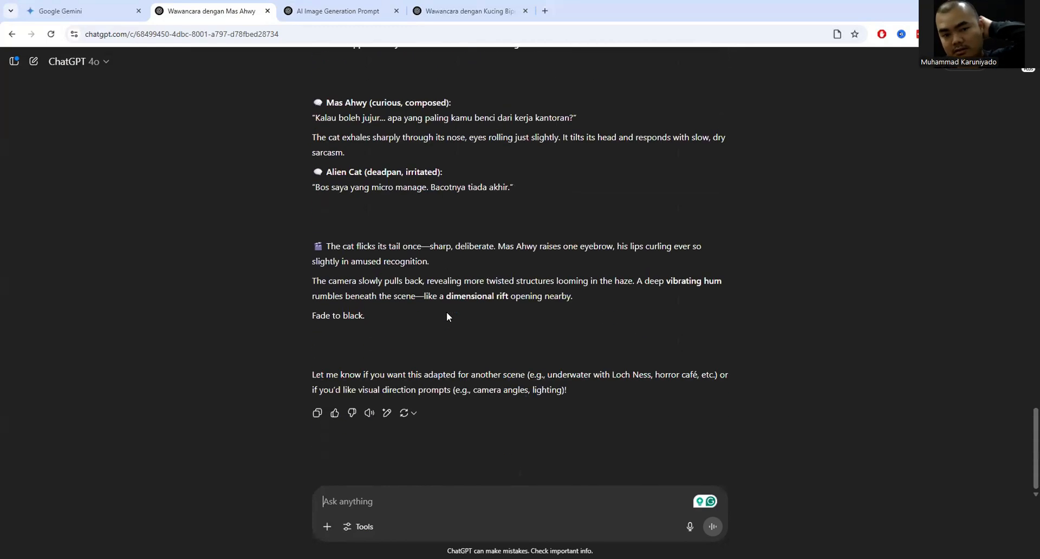
In the other ChatGPT chat about the bipedal cat, find and copy the request message beginning "Fantastic! Now lets make the 2nd scene.".
{"action": "scroll", "coordinate": [447, 311], "scroll_direction": "up", "scroll_amount": 6}
{"action": "left_click", "coordinate": [121, 6]}
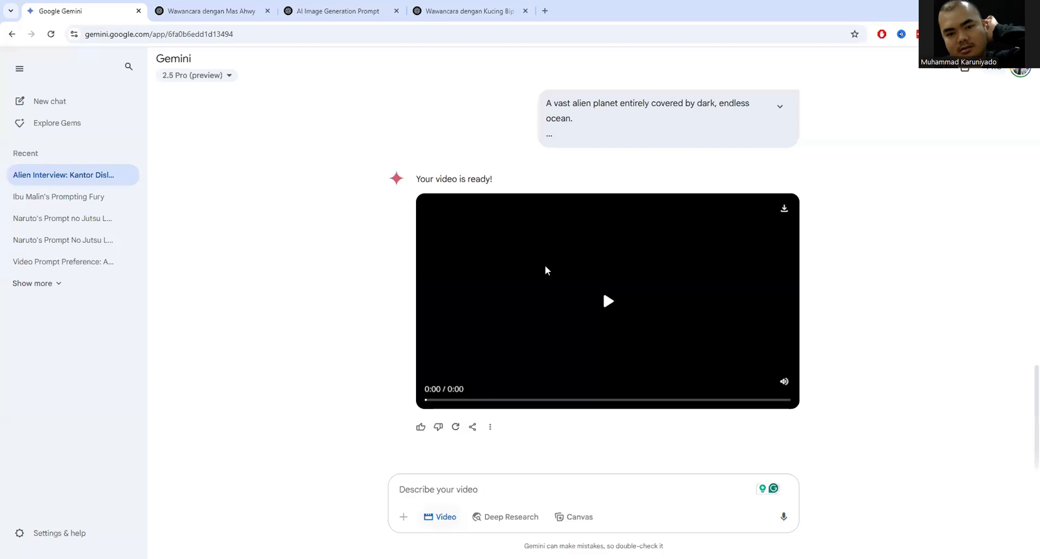
{"action": "left_click", "coordinate": [445, 4]}
{"action": "scroll", "coordinate": [469, 180], "scroll_direction": "up", "scroll_amount": 18}
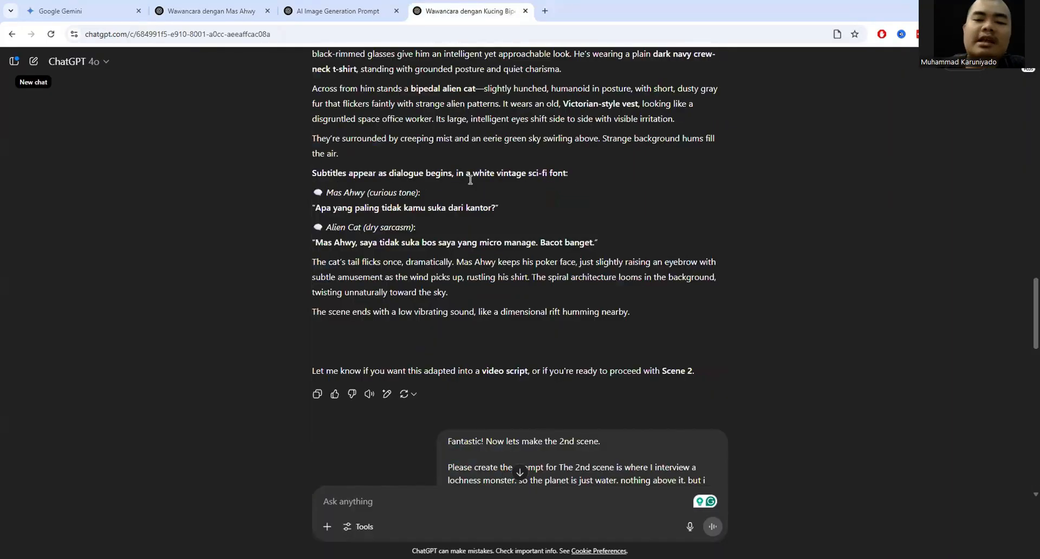
{"action": "scroll", "coordinate": [469, 180], "scroll_direction": "down", "scroll_amount": 18}
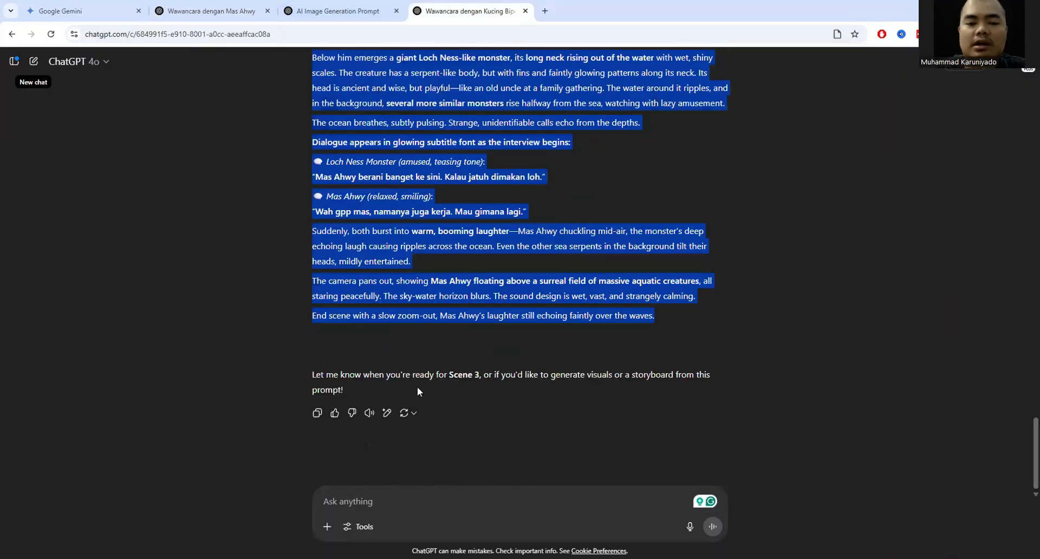
{"action": "scroll", "coordinate": [418, 388], "scroll_direction": "up", "scroll_amount": 10}
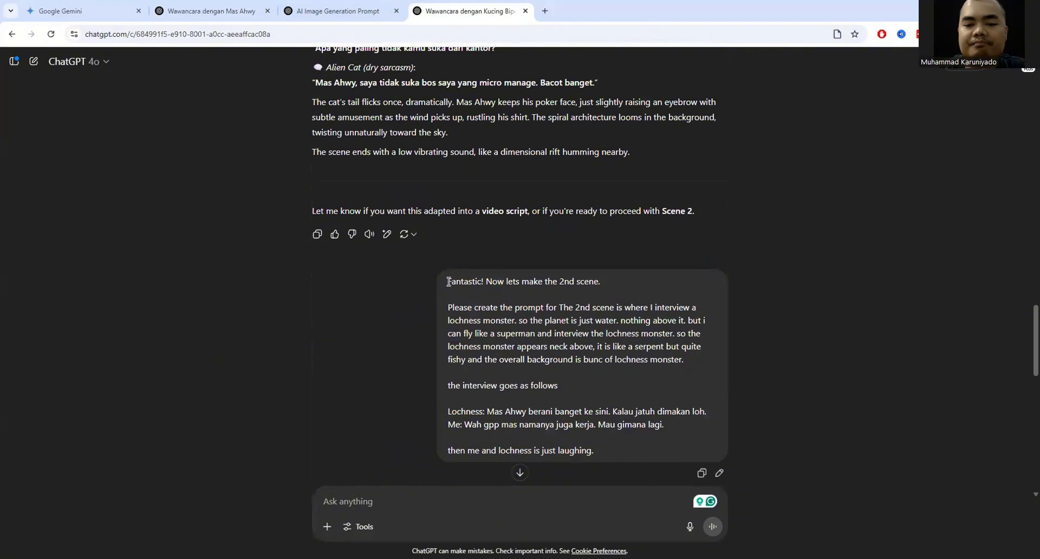
{"action": "left_click_drag", "start_coordinate": [448, 281], "coordinate": [642, 455]}
Close the older bipedal cat chat and paste the copied 2nd-scene request into a new message in the chat with the enhanced cat prompt.
{"action": "left_click", "coordinate": [196, 6]}
{"action": "scroll", "coordinate": [415, 281], "scroll_direction": "up", "scroll_amount": 10}
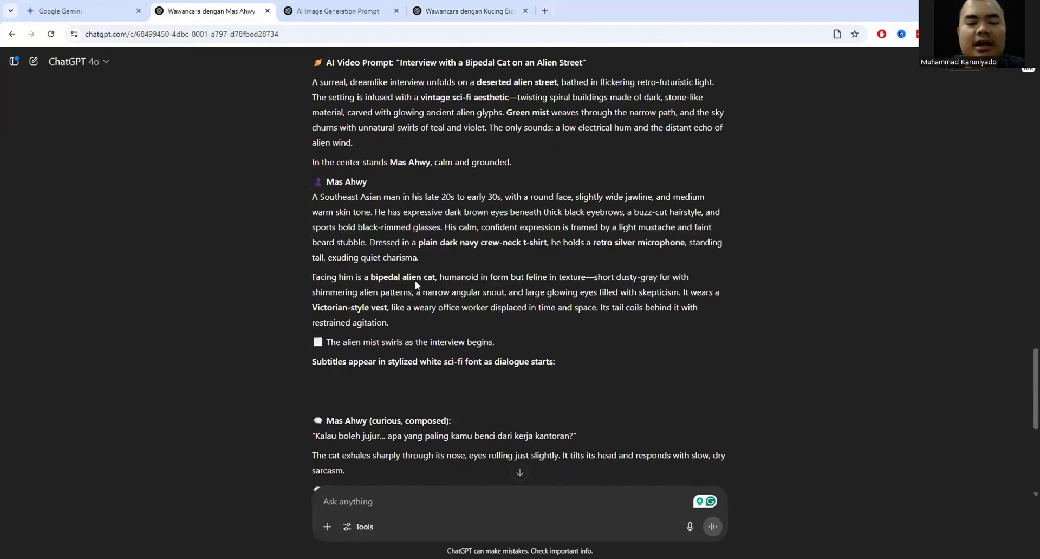
{"action": "left_click", "coordinate": [457, 6]}
{"action": "key", "text": "ctrl+w"}
{"action": "left_click", "coordinate": [211, 7]}
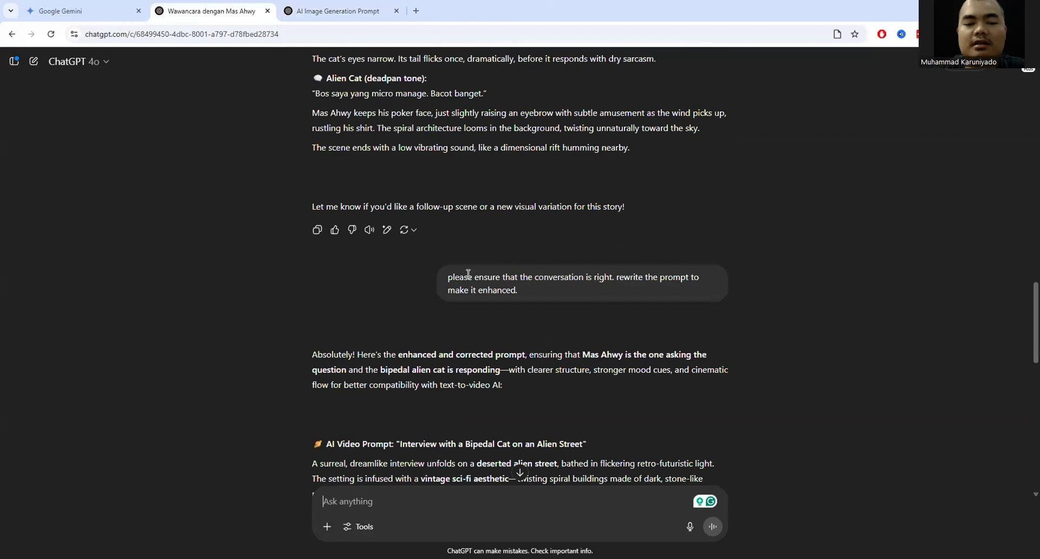
{"action": "scroll", "coordinate": [467, 275], "scroll_direction": "up", "scroll_amount": 5}
{"action": "scroll", "coordinate": [469, 277], "scroll_direction": "down", "scroll_amount": 7}
{"action": "scroll", "coordinate": [468, 277], "scroll_direction": "down", "scroll_amount": 10}
{"action": "left_click", "coordinate": [433, 499]}
{"action": "key", "text": "ctrl+v"}
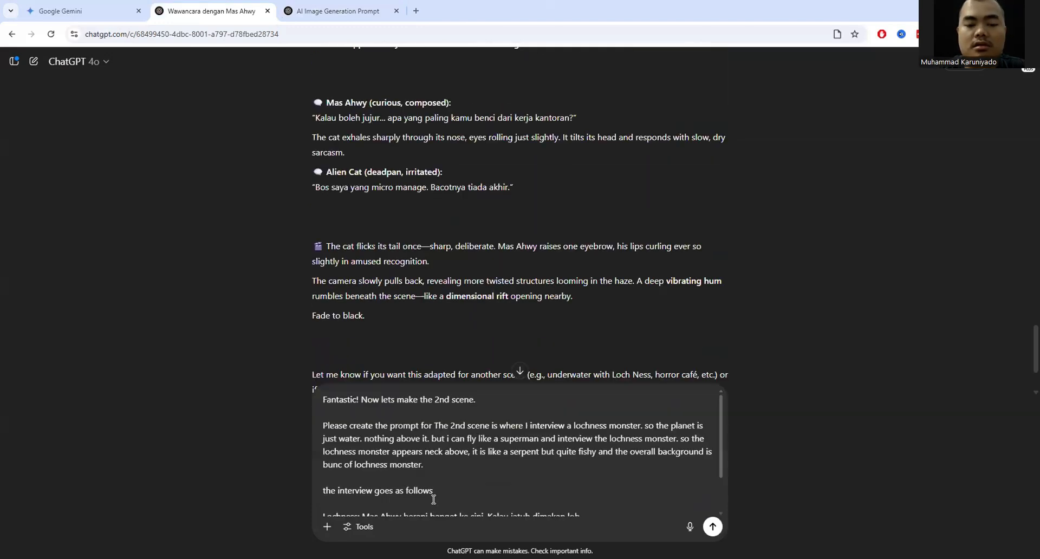
Change "2nd scene" to "3rd scene" in the message's opening line and delete the Loch Ness description and dialogue below it.
{"action": "left_click_drag", "start_coordinate": [434, 401], "coordinate": [515, 403]}
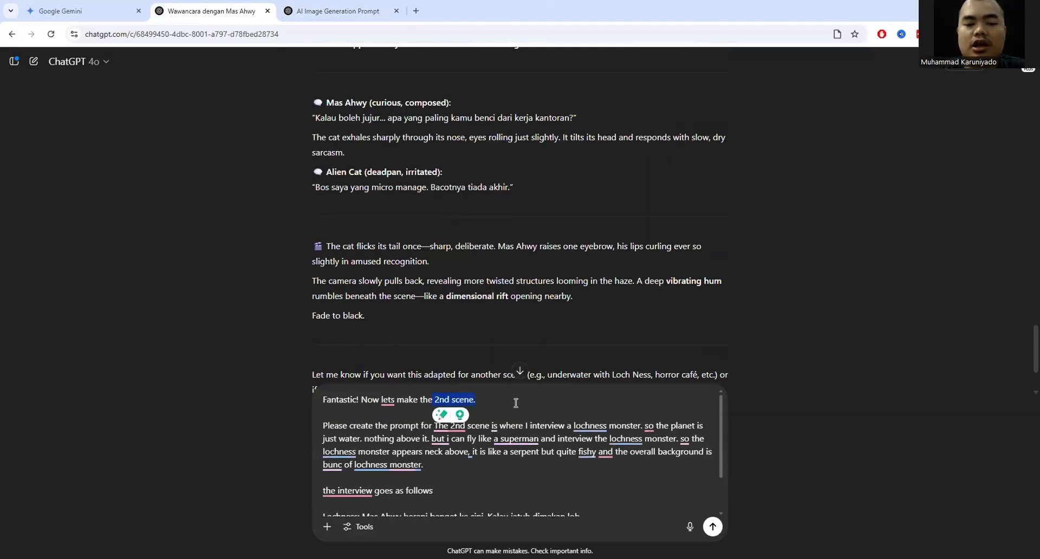
{"action": "type", "text": "3rd scene"}
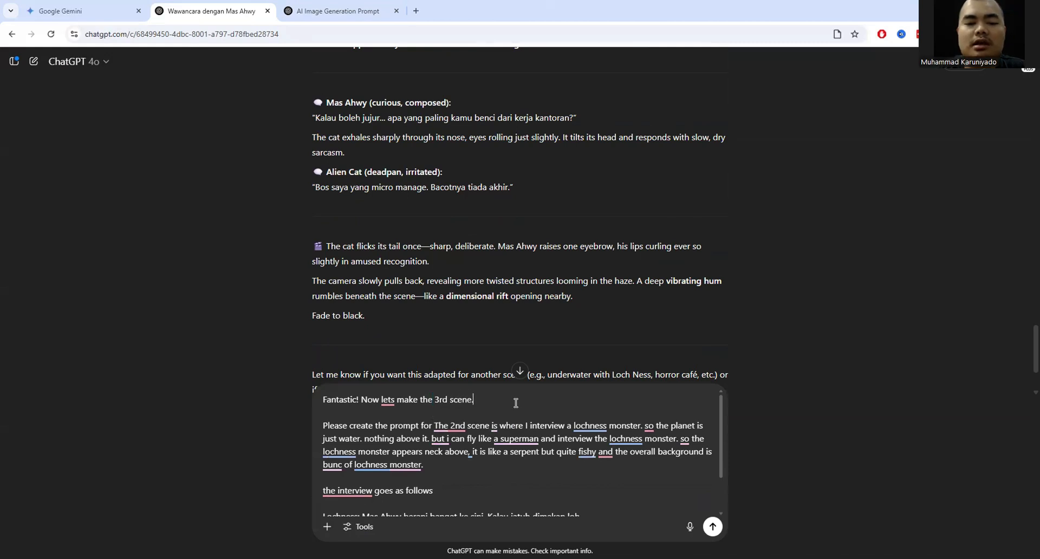
{"action": "key", "text": "ctrl+shift+End"}
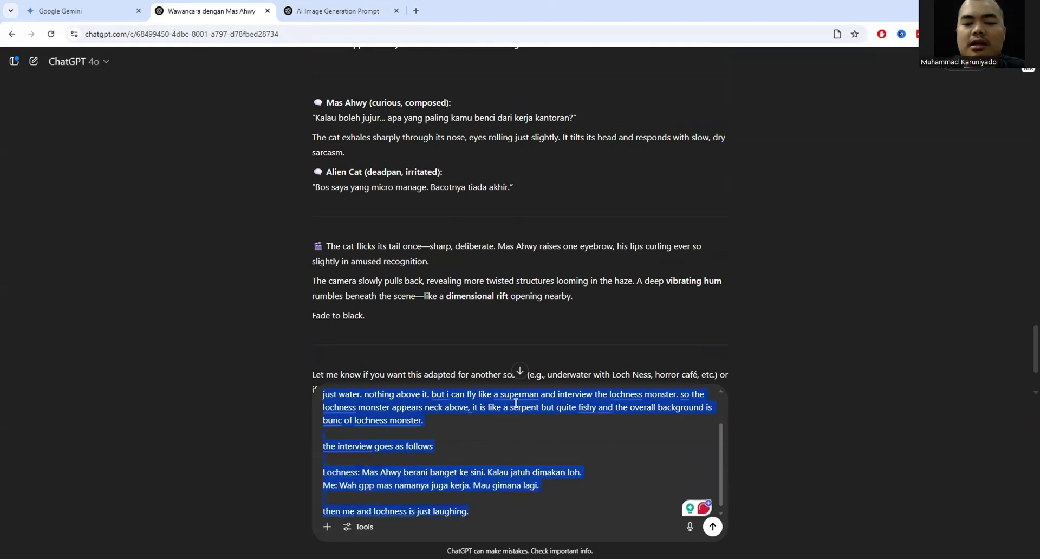
{"action": "key", "text": "BackSpace"}
Start the scene description with "The 3rd scene is me interviewing bunny on the moon. the background is earth.".
{"action": "type", "text": "TH"}
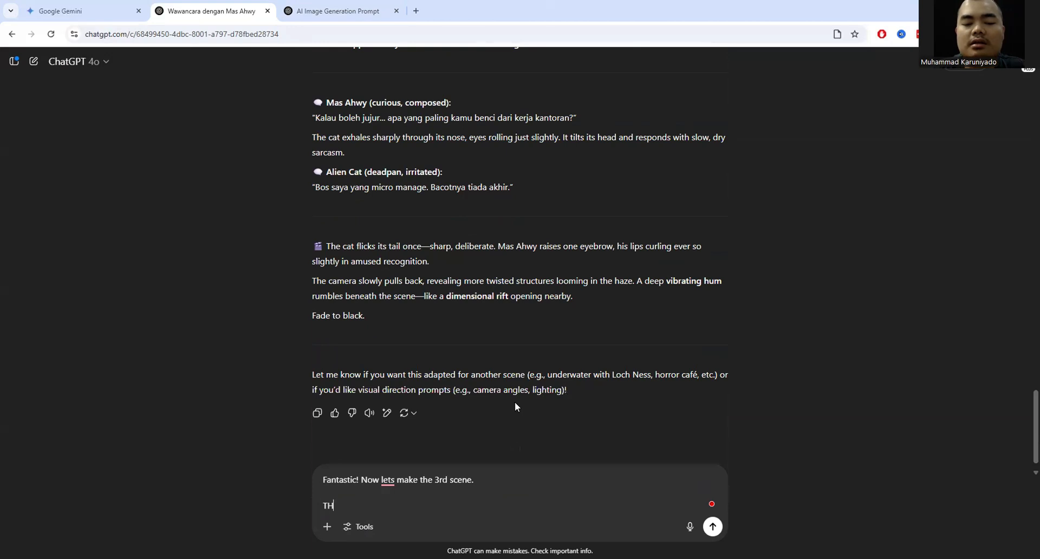
{"action": "type", "text": "e"}
{"action": "key", "text": "BackSpace"}
{"action": "key", "text": "BackSpace"}
{"action": "type", "text": "he 3r"}
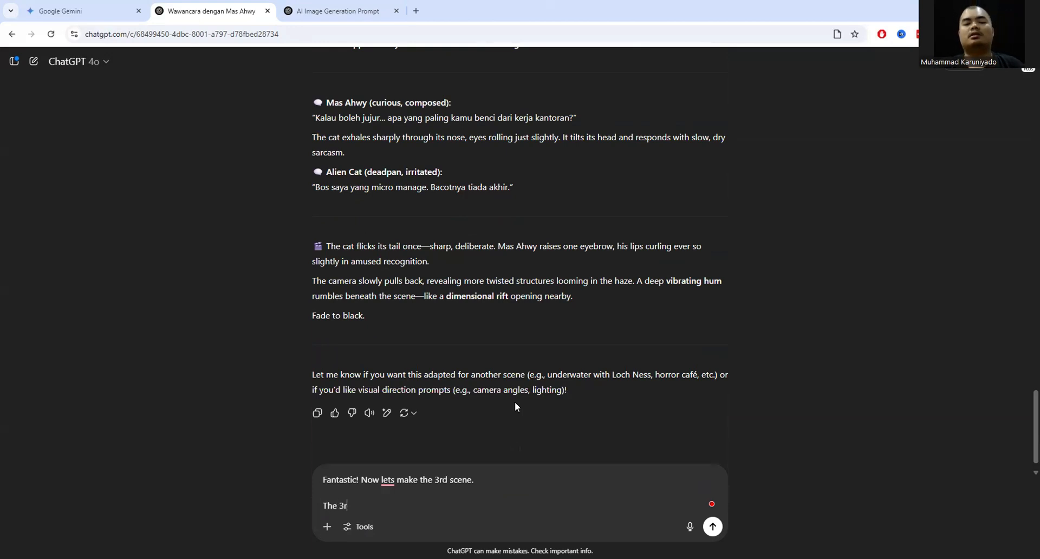
{"action": "type", "text": "d scene is m"}
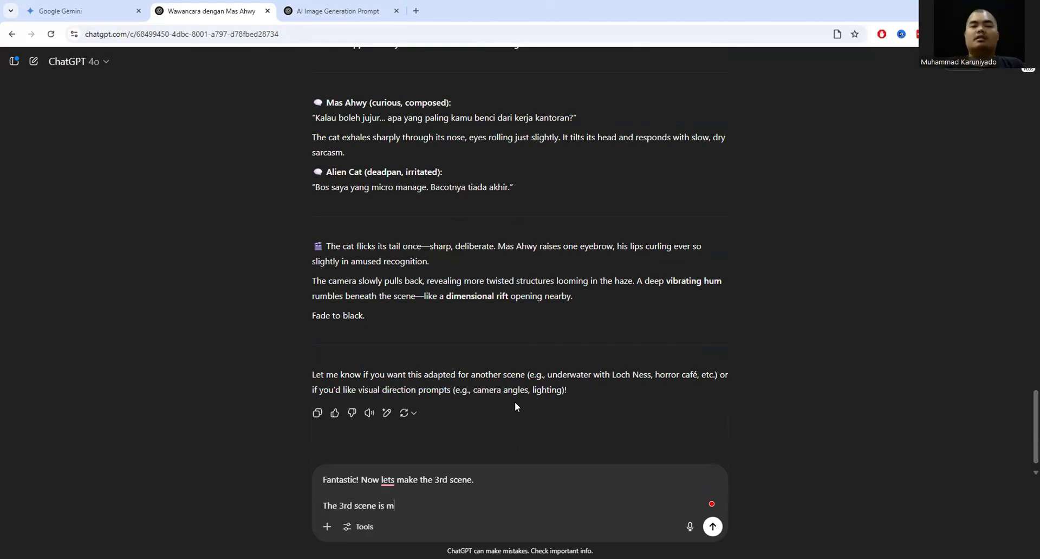
{"action": "type", "text": "e interviewing bu"}
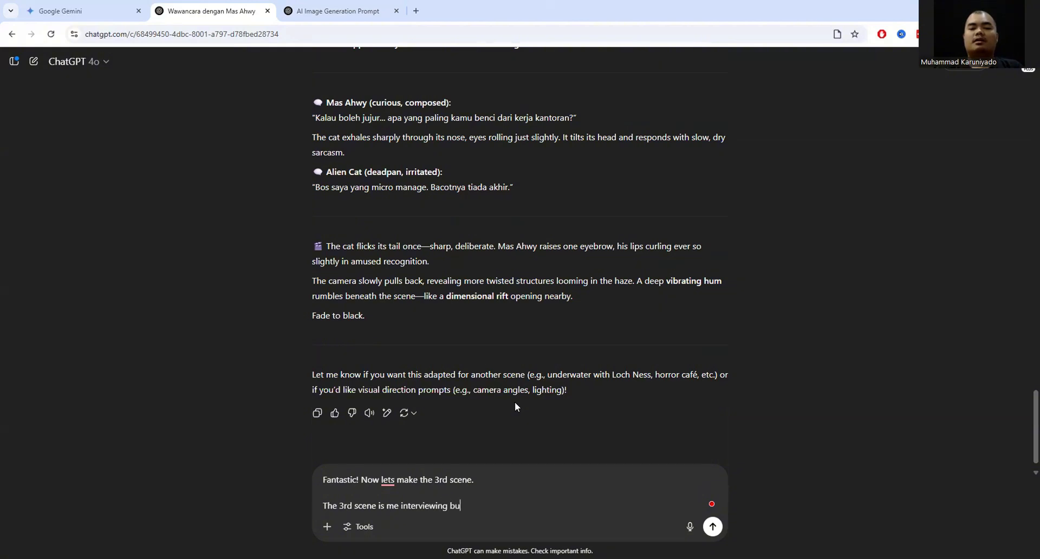
{"action": "type", "text": "nny on the moon"}
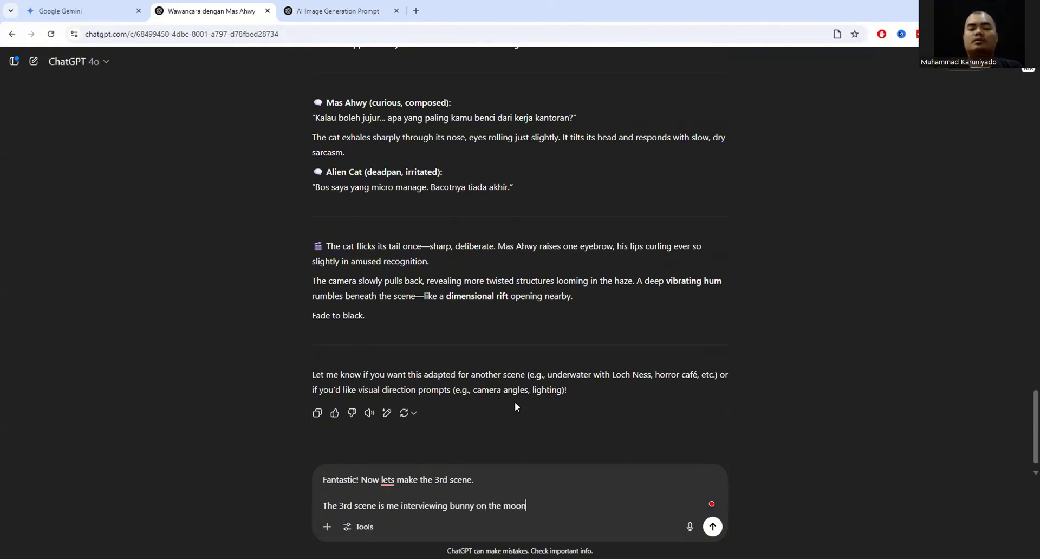
{"action": "type", "text": ". the background is earth. "}
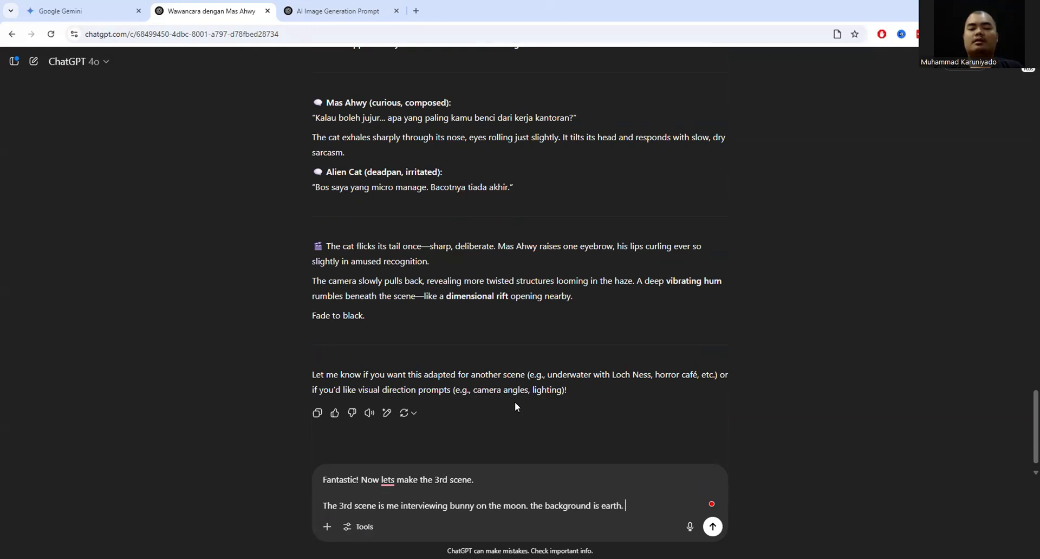
Continue the description with "the bunnies are very cute creature and I am interviwing them.".
{"action": "type", "text": "the bunnies are v"}
{"action": "type", "text": "very cute create"}
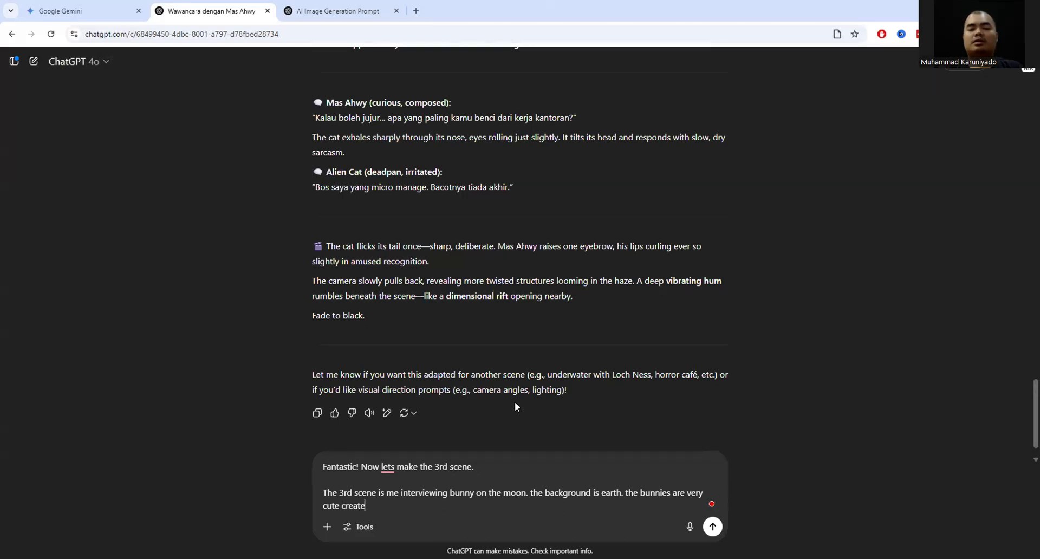
{"action": "key", "text": "BackSpace"}
{"action": "type", "text": "ure and I am intervi"}
{"action": "type", "text": "them."}
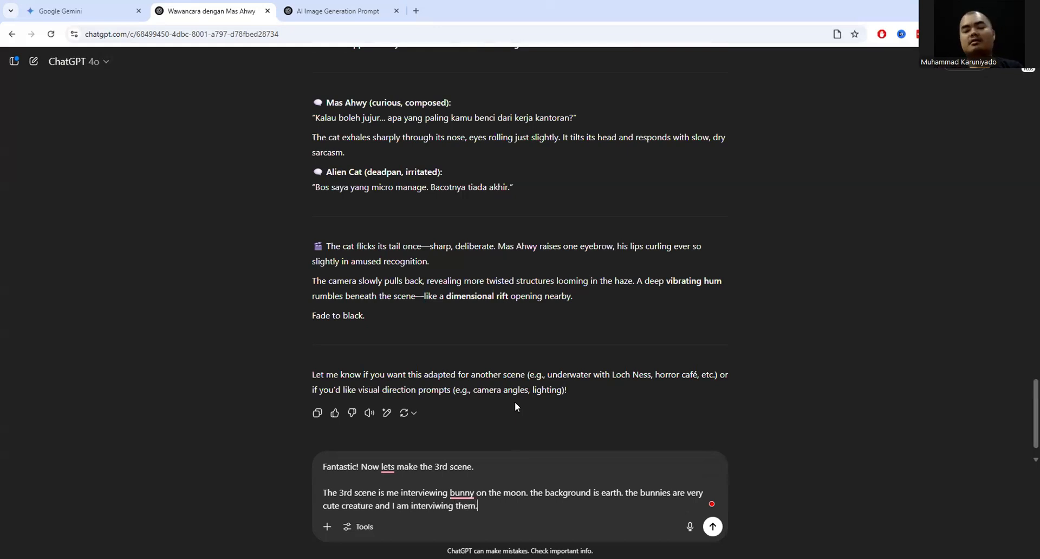
{"action": "key", "text": "shift+Return"}
{"action": "key", "text": "shift+Return"}
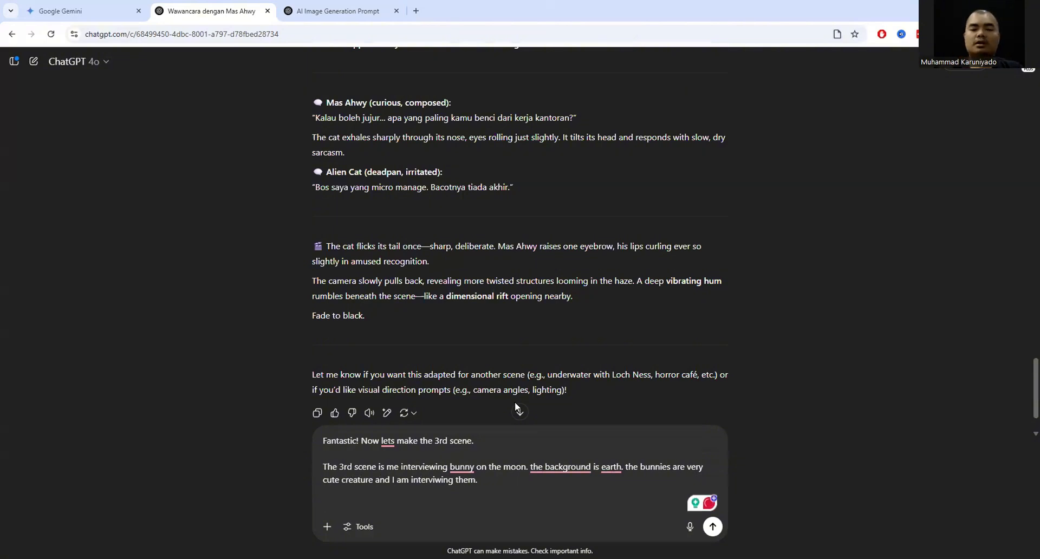
{"action": "type", "text": "the interview i"}
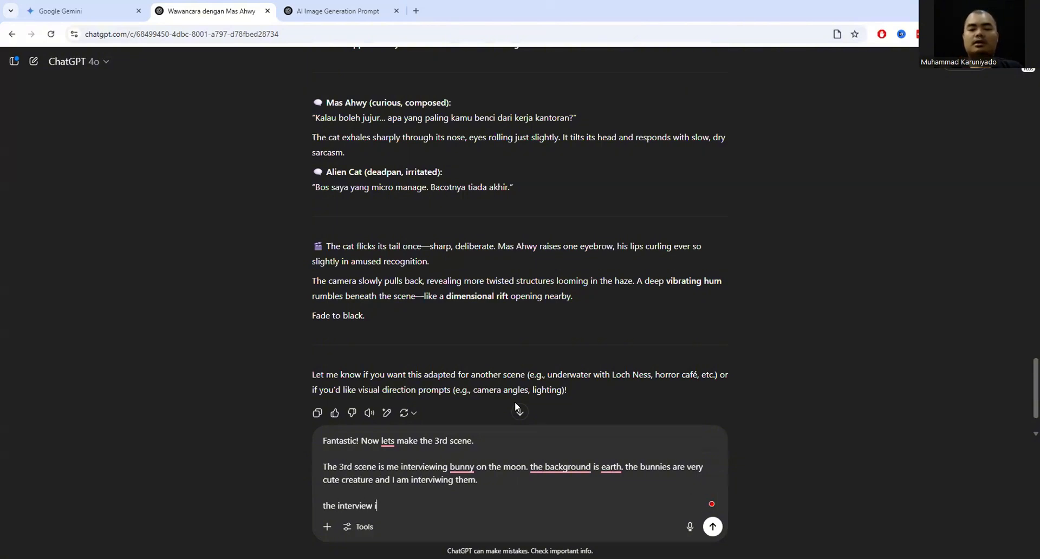
{"action": "type", "text": "s as follows:"}
{"action": "key", "text": "shift+Return"}
{"action": "key", "text": "BackSpace"}
{"action": "key", "text": "BackSpace"}
{"action": "key", "text": "BackSpace"}
{"action": "key", "text": "BackSpace"}
{"action": "key", "text": "BackSpace"}
{"action": "key", "text": "BackSpace"}
{"action": "key", "text": "BackSpace"}
{"action": "key", "text": "BackSpace"}
{"action": "key", "text": "BackSpace"}
{"action": "key", "text": "BackSpace"}
{"action": "key", "text": "BackSpace"}
{"action": "key", "text": "BackSpace"}
{"action": "key", "text": "BackSpace"}
{"action": "key", "text": "BackSpace"}
{"action": "key", "text": "BackSpace"}
{"action": "key", "text": "BackSpace"}
{"action": "key", "text": "BackSpace"}
{"action": "key", "text": "BackSpace"}
{"action": "key", "text": "BackSpace"}
{"action": "key", "text": "BackSpace"}
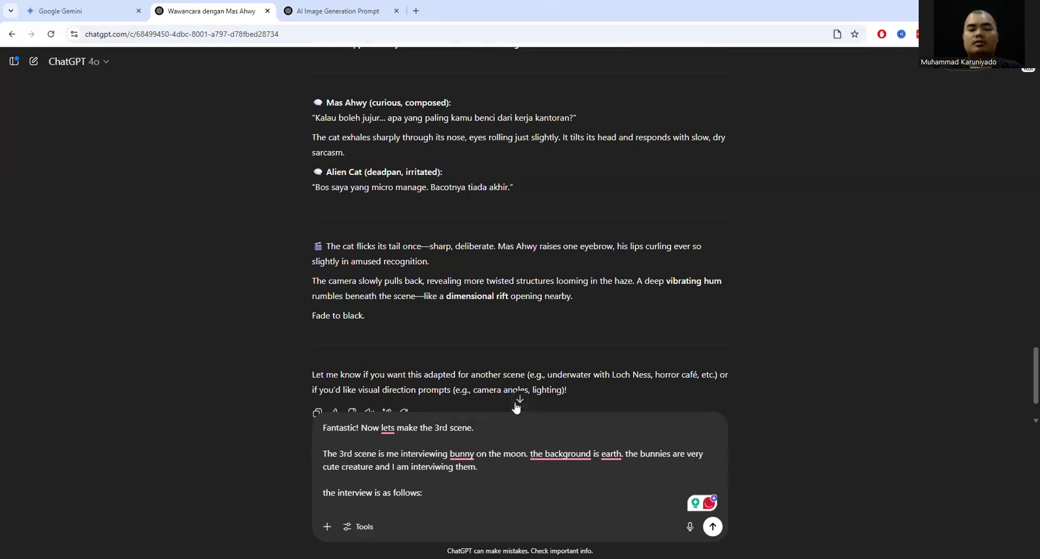
{"action": "key", "text": "BackSpace"}
{"action": "key", "text": "BackSpace"}
{"action": "key", "text": "BackSpace"}
{"action": "key", "text": "BackSpace"}
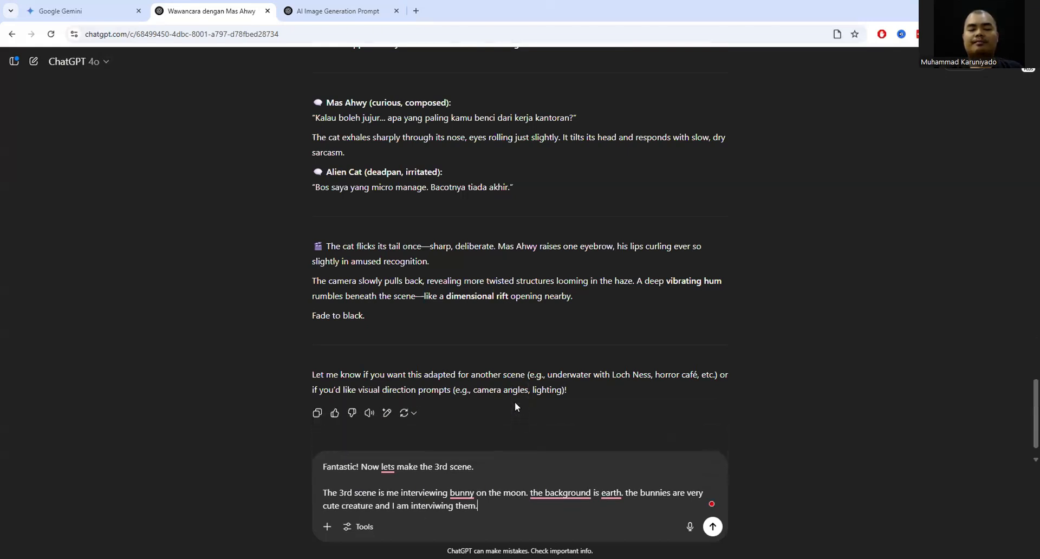
Add "but when i want to start interviewing, a meteor crashed planet earth and it reduced to dust" to the scene description.
{"action": "type", "text": "but before we"}
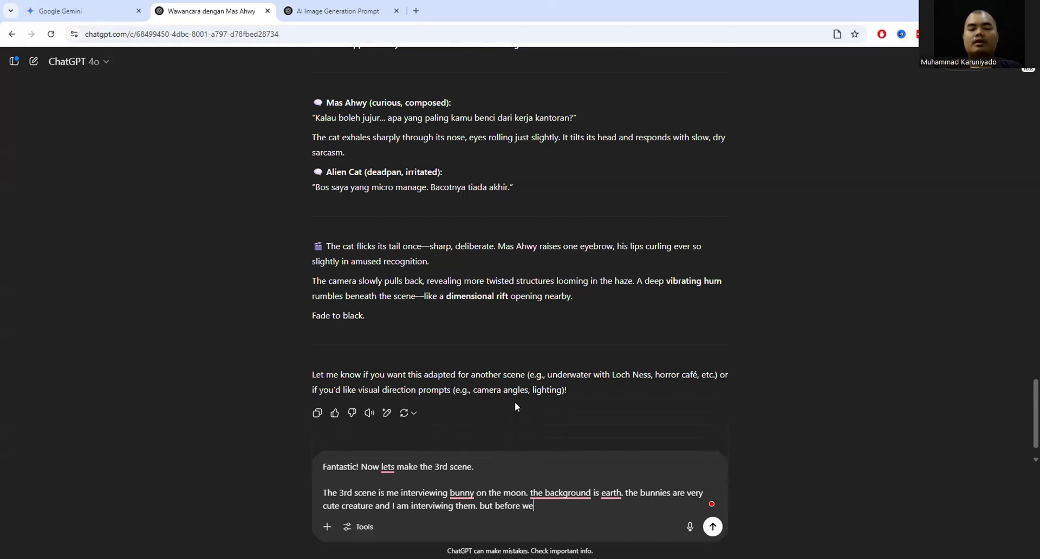
{"action": "key", "text": "BackSpace"}
{"action": "key", "text": "BackSpace"}
{"action": "key", "text": "BackSpace"}
{"action": "key", "text": "BackSpace"}
{"action": "key", "text": "BackSpace"}
{"action": "key", "text": "BackSpace"}
{"action": "type", "text": "when i want to start int"}
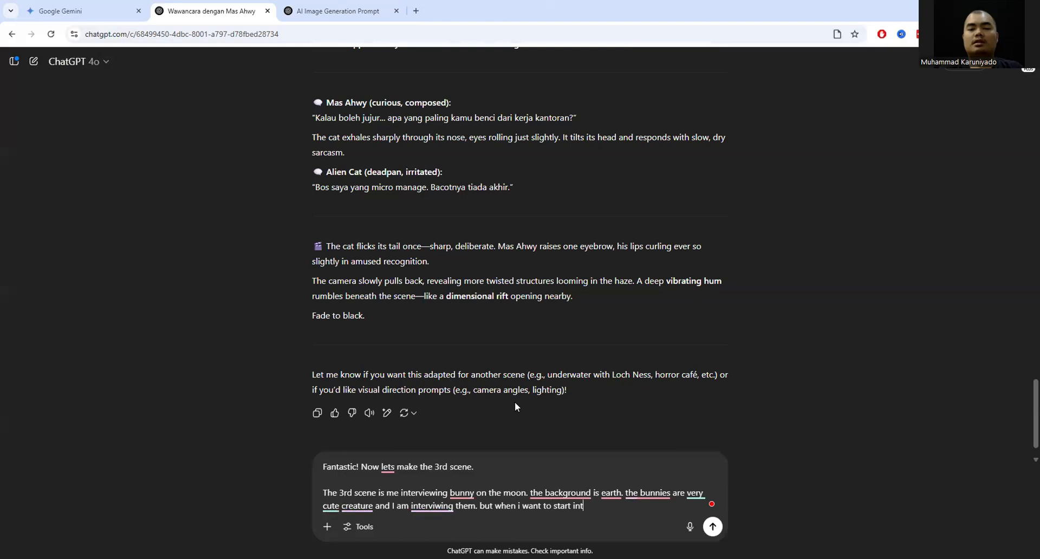
{"action": "type", "text": "erviewing, a meteor crashe"}
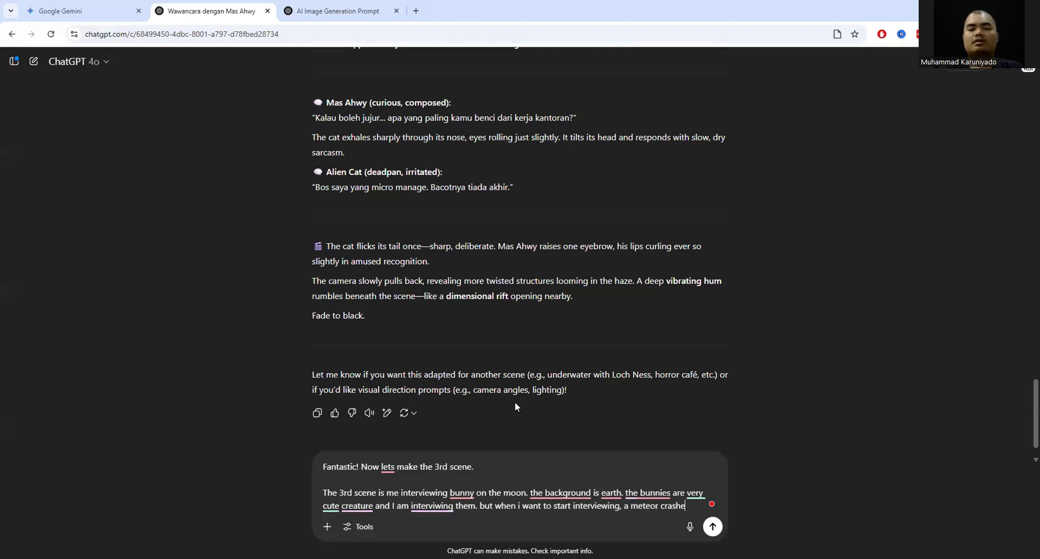
{"action": "type", "text": "d planet earth and "}
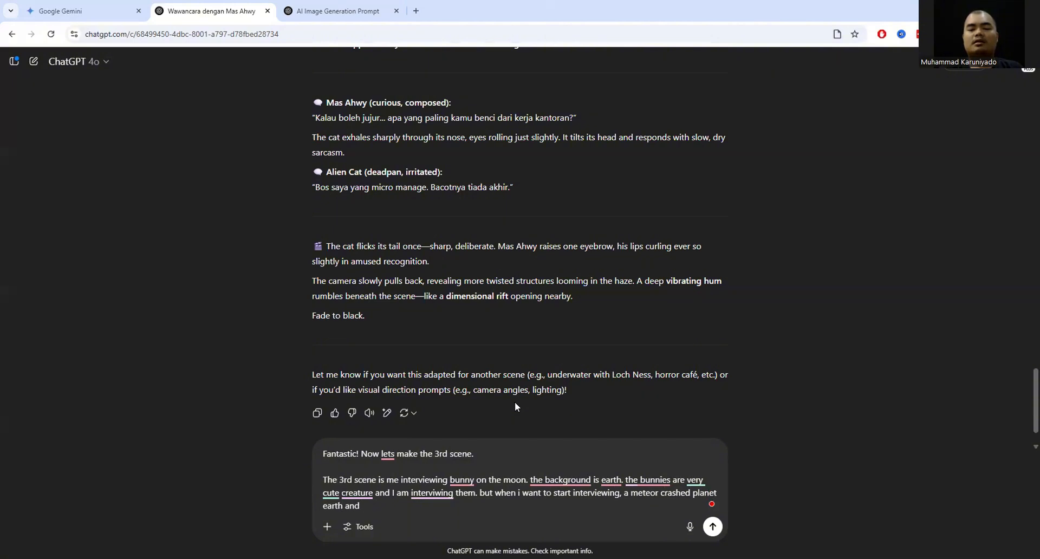
{"action": "type", "text": "it reduced to dust"}
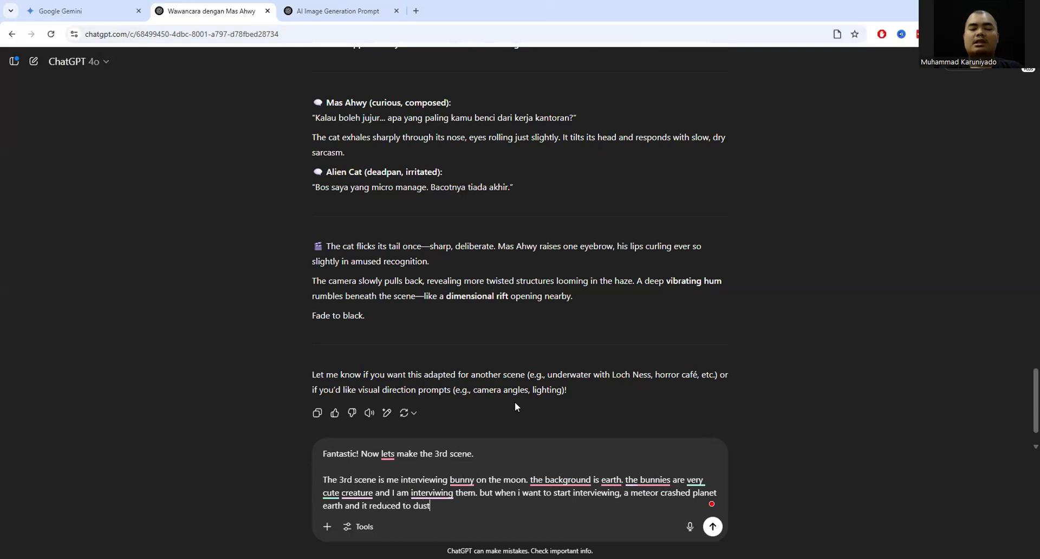
Add "I am scared and so does the bunny. the video ended with massive earthquakte because there are no more gravity holding the moon.".
{"action": "type", "text": ". I am scared "}
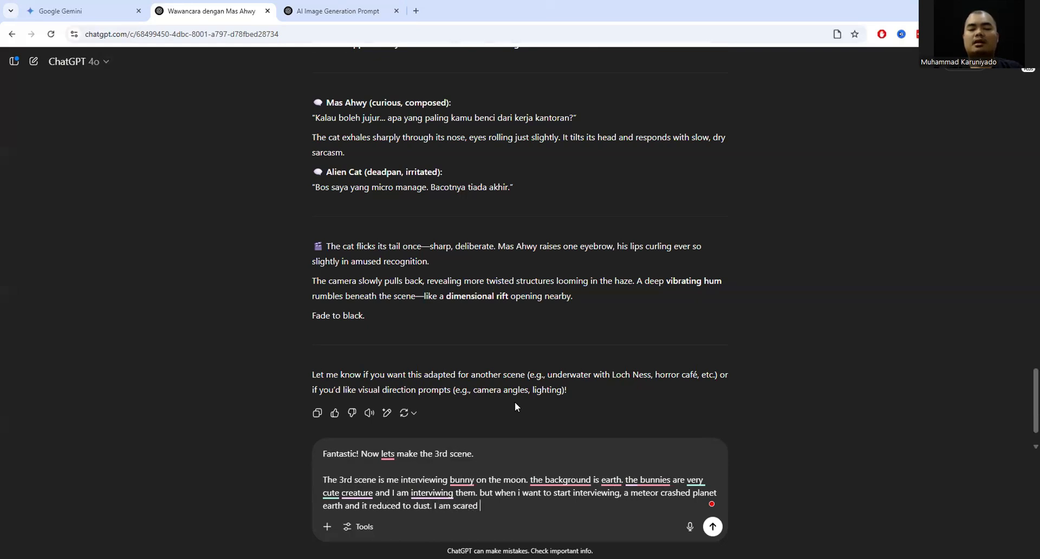
{"action": "type", "text": "and so does the bunny. the "}
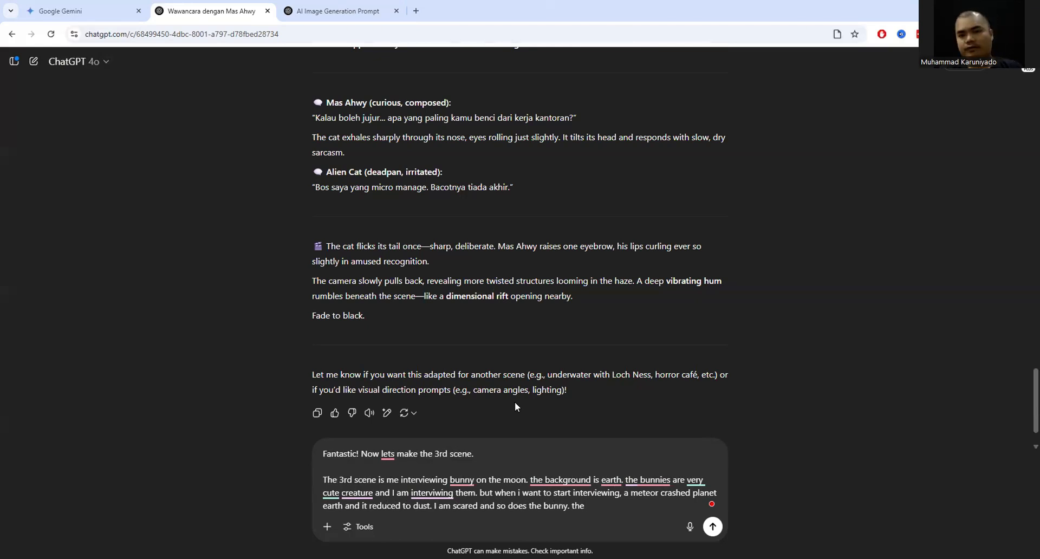
{"action": "type", "text": "video ende"}
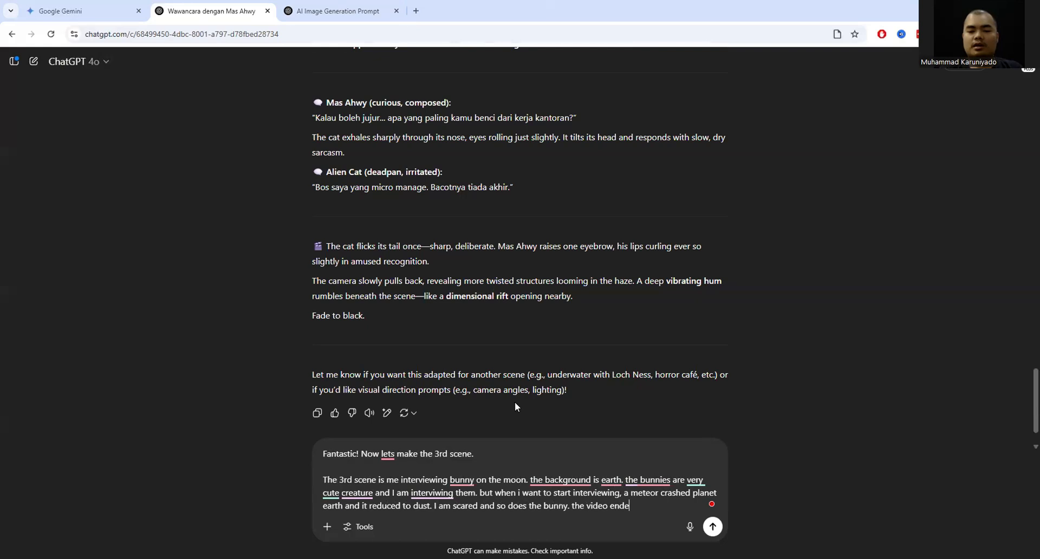
{"action": "type", "text": "d with massive ear"}
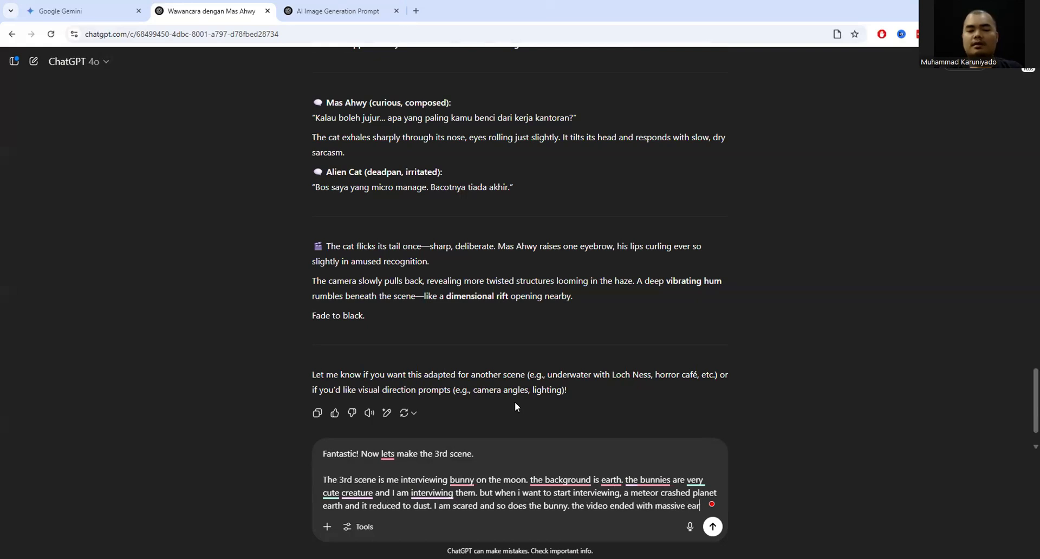
{"action": "type", "text": "thquakte"}
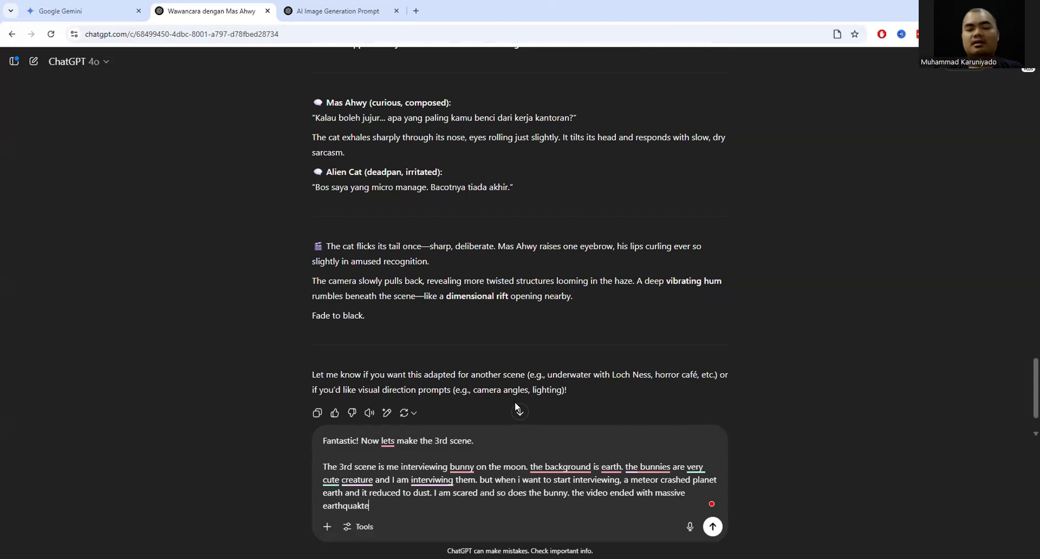
{"action": "type", "text": ". the video ended with massive earthquakte "}
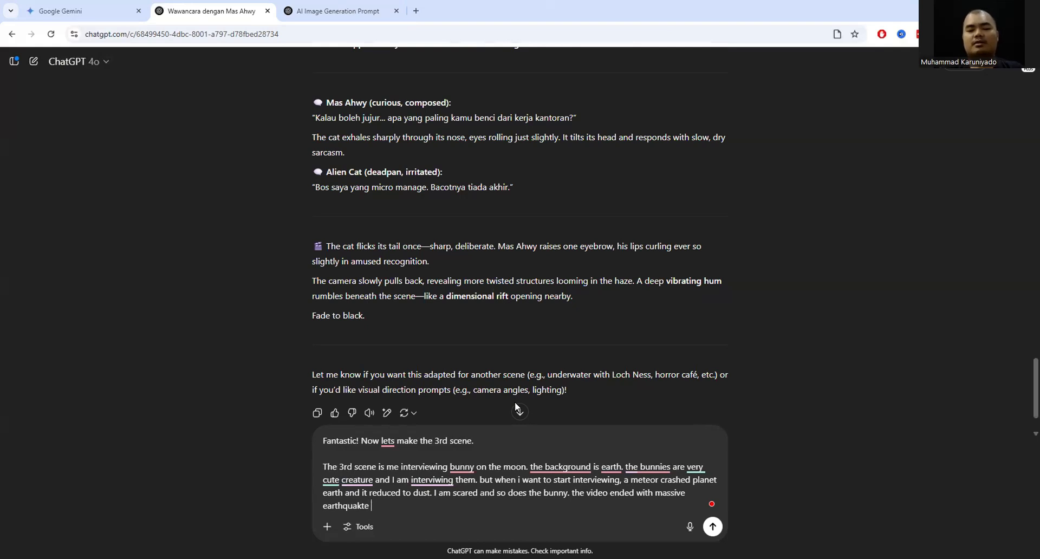
{"action": "type", "text": "because there are "}
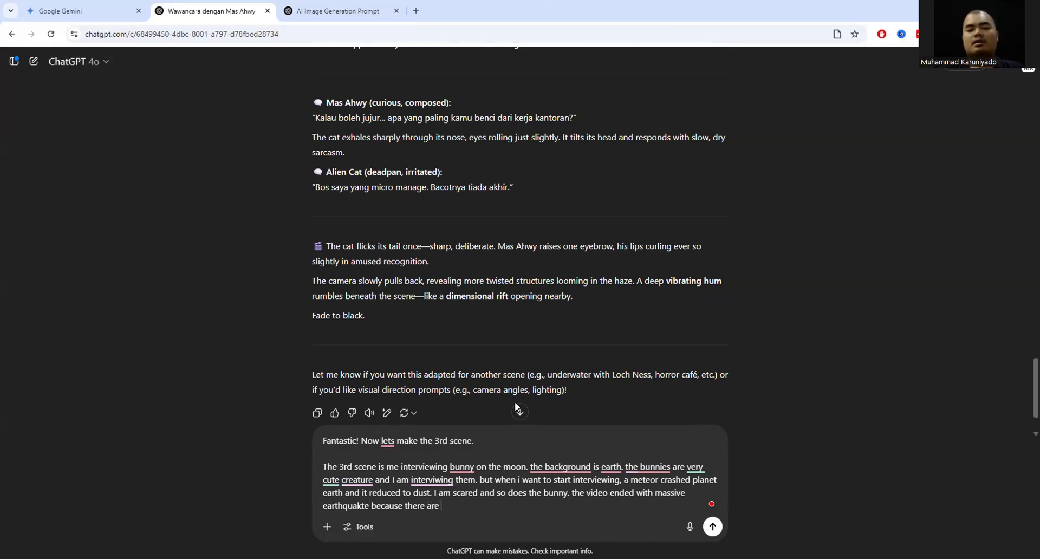
{"action": "type", "text": "no more gravity holding the moon."}
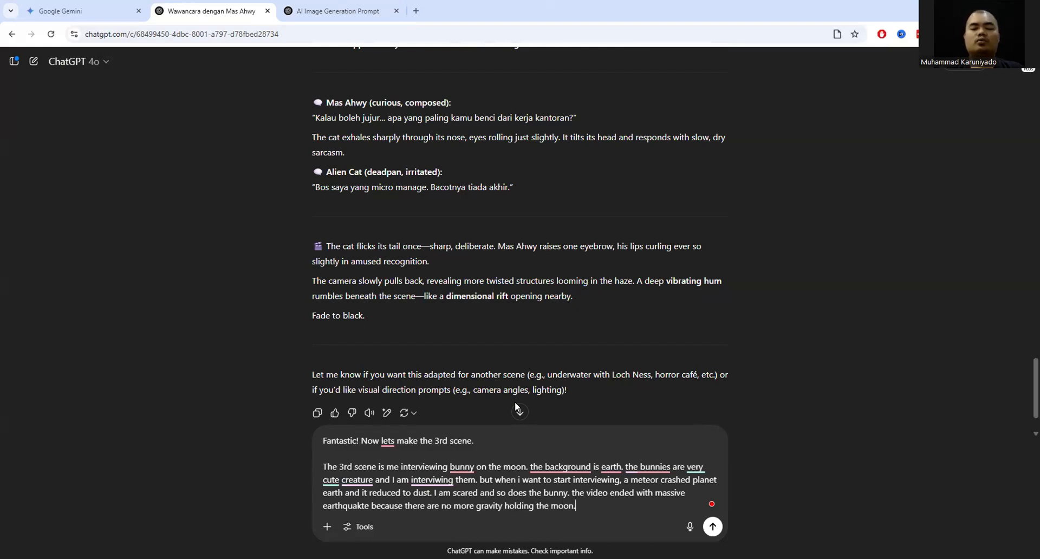
Add a new paragraph to the message: "so ensure the audio is rich especially when the metor hit plenaet earth".
{"action": "key", "text": "shift+Return"}
{"action": "key", "text": "shift+Return"}
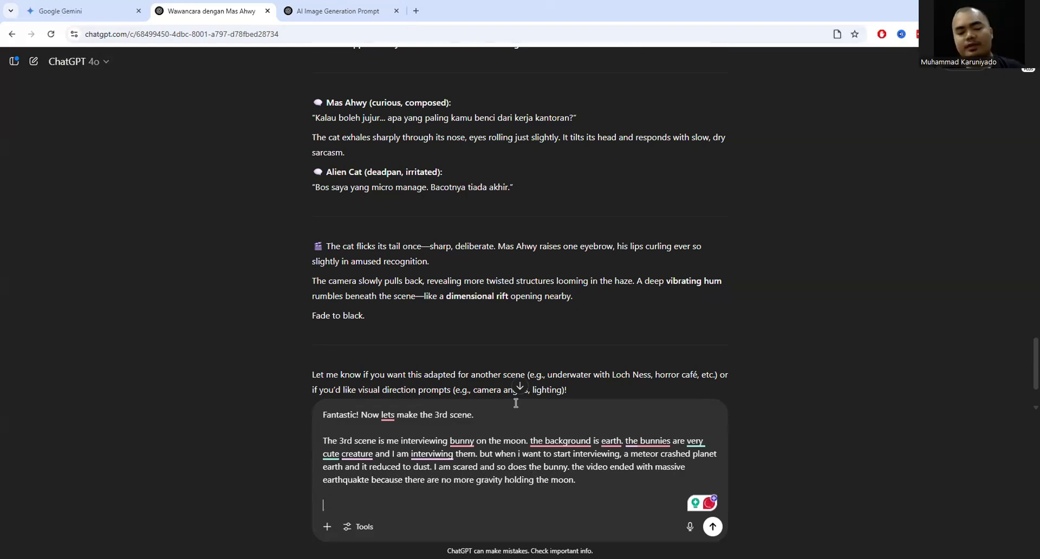
{"action": "type", "text": "so ens"}
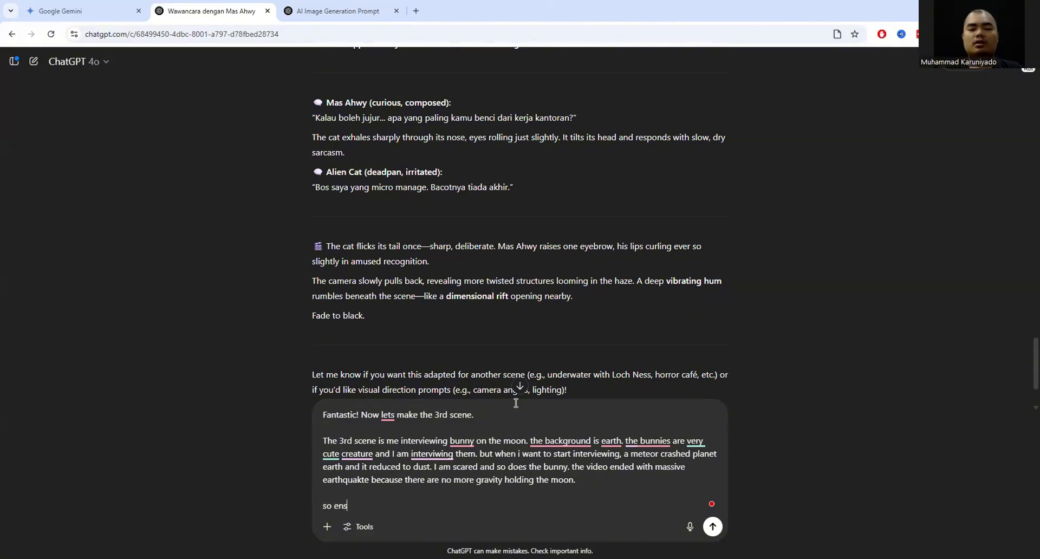
{"action": "type", "text": "ure the audio is ric"}
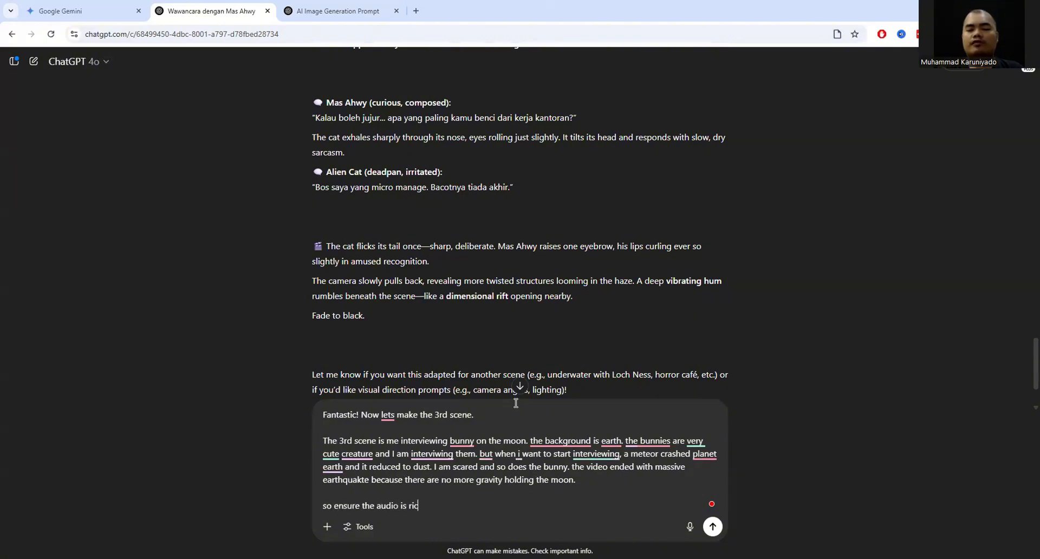
{"action": "type", "text": "h especially whe"}
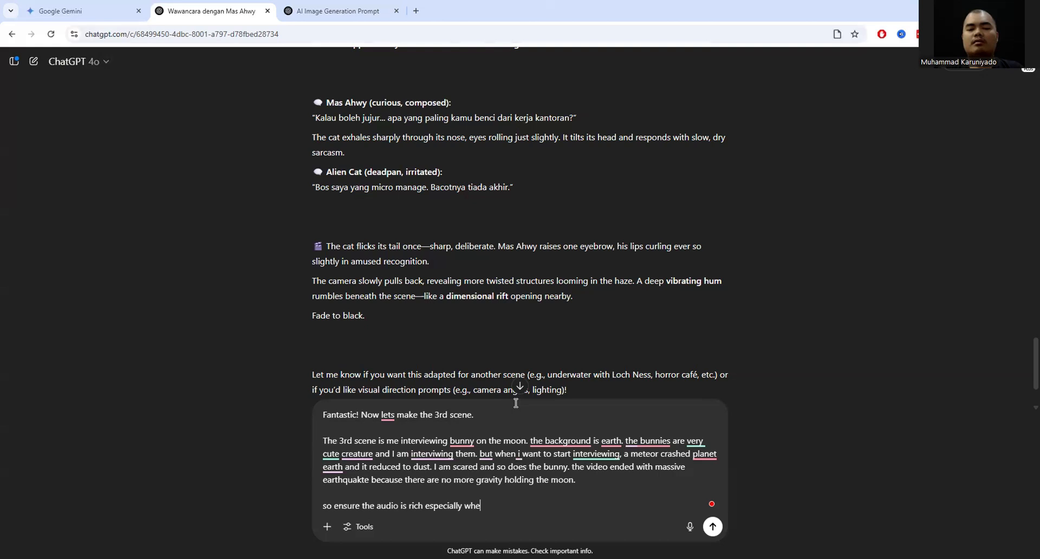
{"action": "type", "text": "n the metor hit pleenaet earth"}
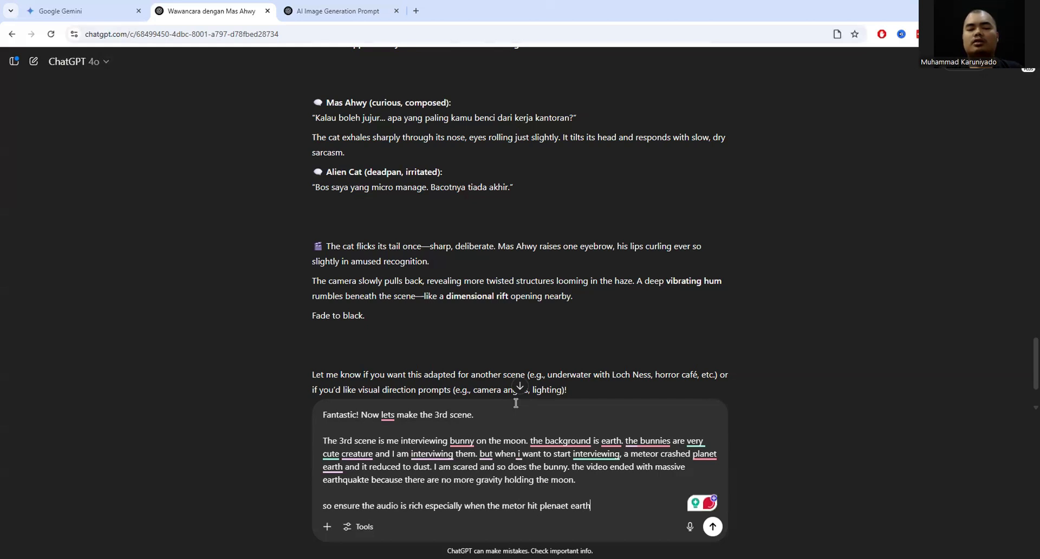
Finish the message with "no dialogue. pure sound and visual." and send it to get the third scene's prompt.
{"action": "type", "text": ". no dialogue. "}
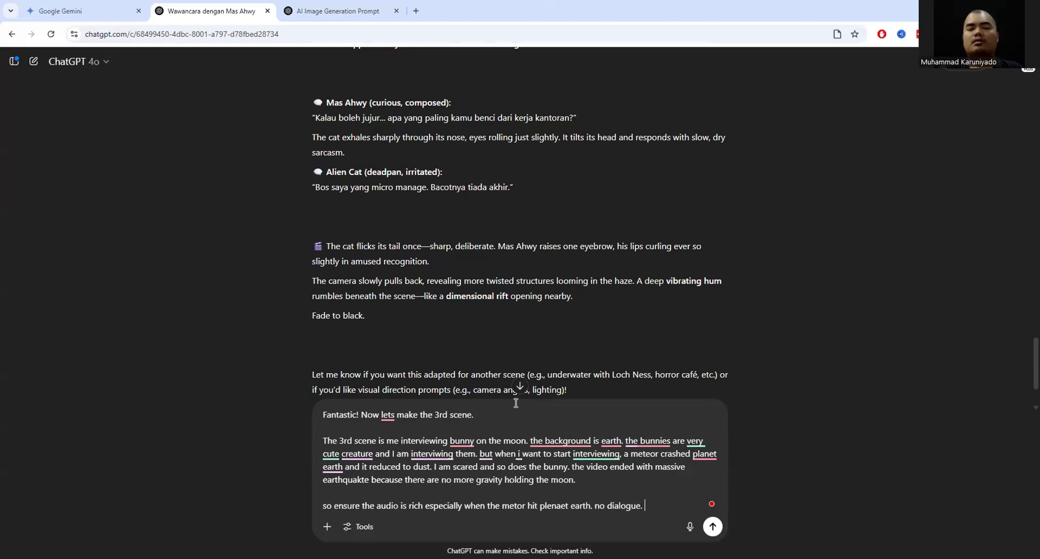
{"action": "type", "text": "pure sound and visual."}
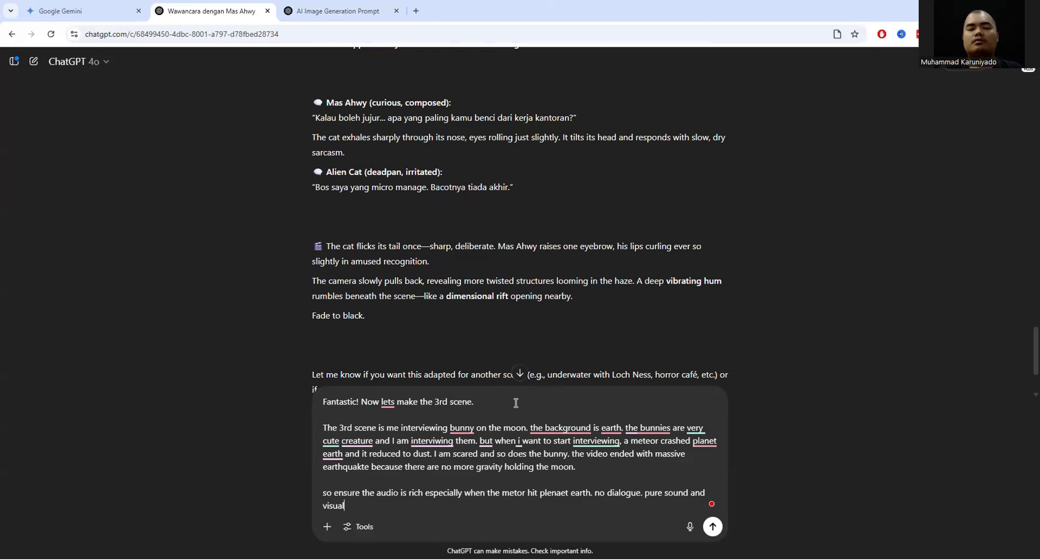
{"action": "key", "text": "Return"}
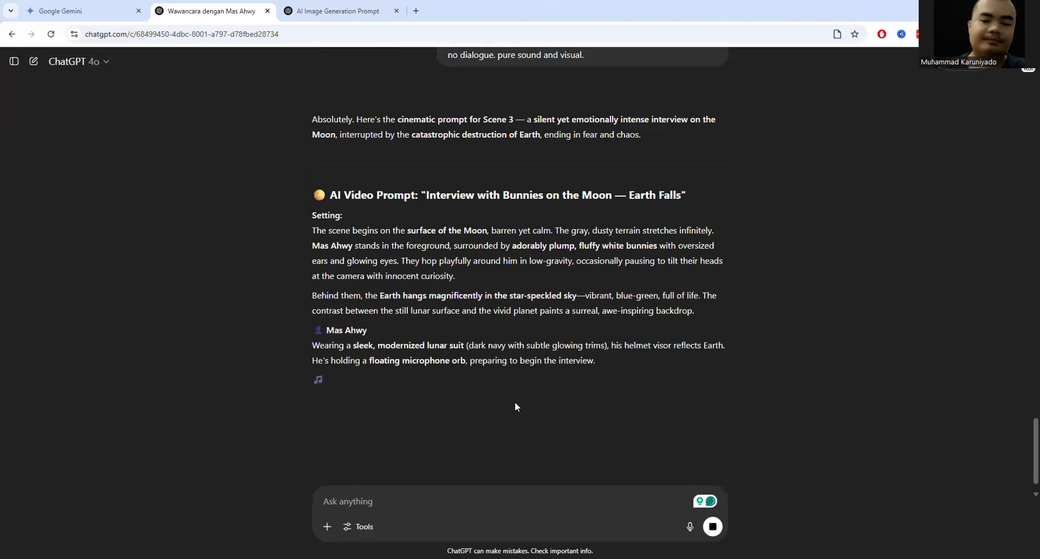
Switch to Gemini and play the generated video of the ocean planet interview.
{"action": "left_click", "coordinate": [59, 8]}
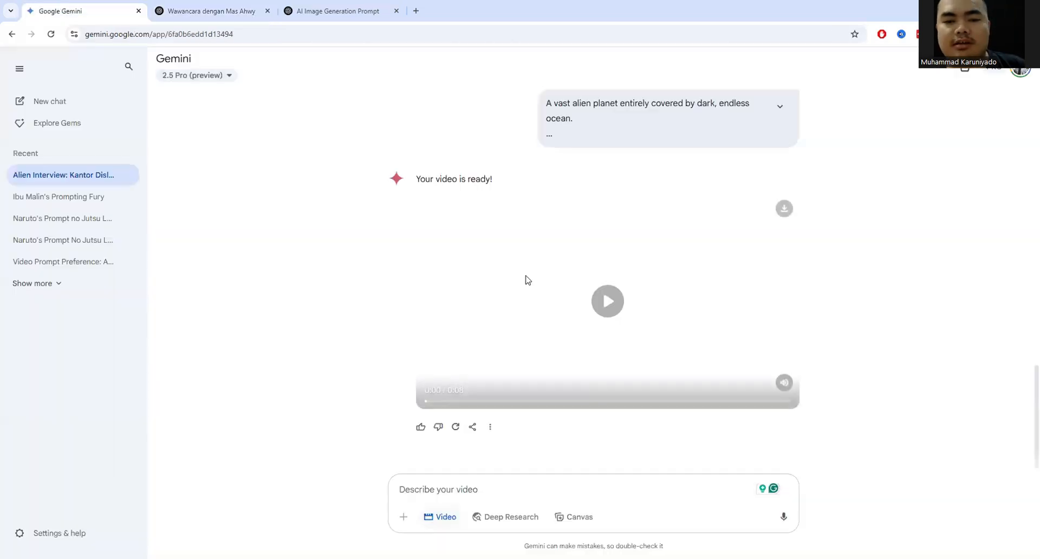
{"action": "left_click", "coordinate": [609, 313]}
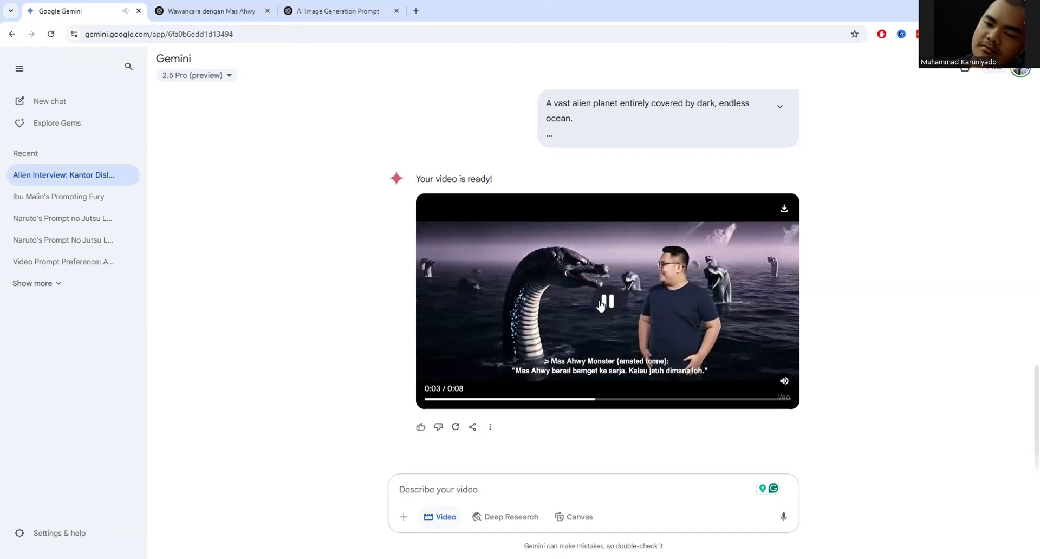
Return to ChatGPT and copy the moon bunnies prompt text from "The scene begins on the surface of the Moon" through "End scene.".
{"action": "key", "text": "ctrl+Tab"}
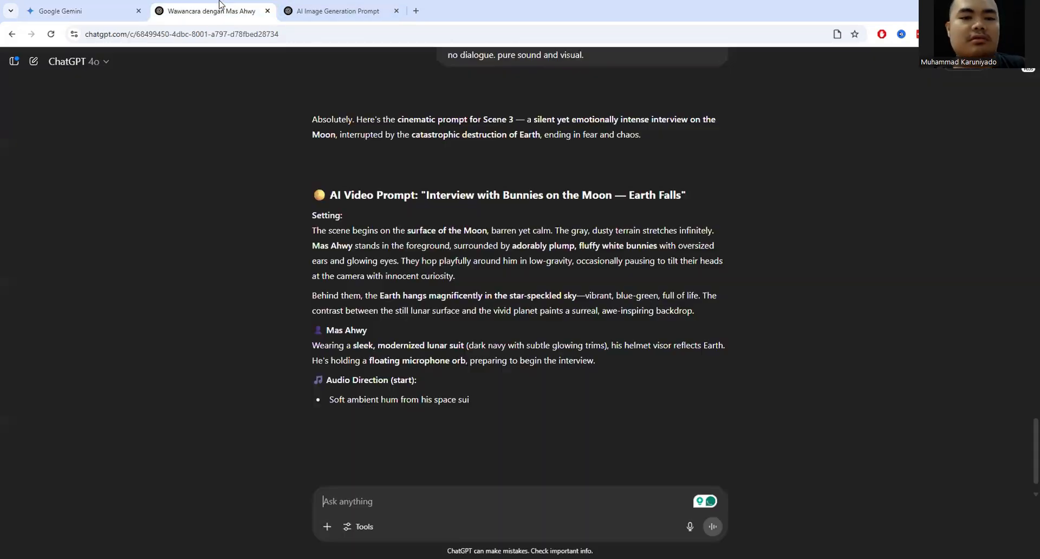
{"action": "scroll", "coordinate": [370, 261], "scroll_direction": "down", "scroll_amount": 7}
{"action": "scroll", "coordinate": [369, 261], "scroll_direction": "up", "scroll_amount": 8}
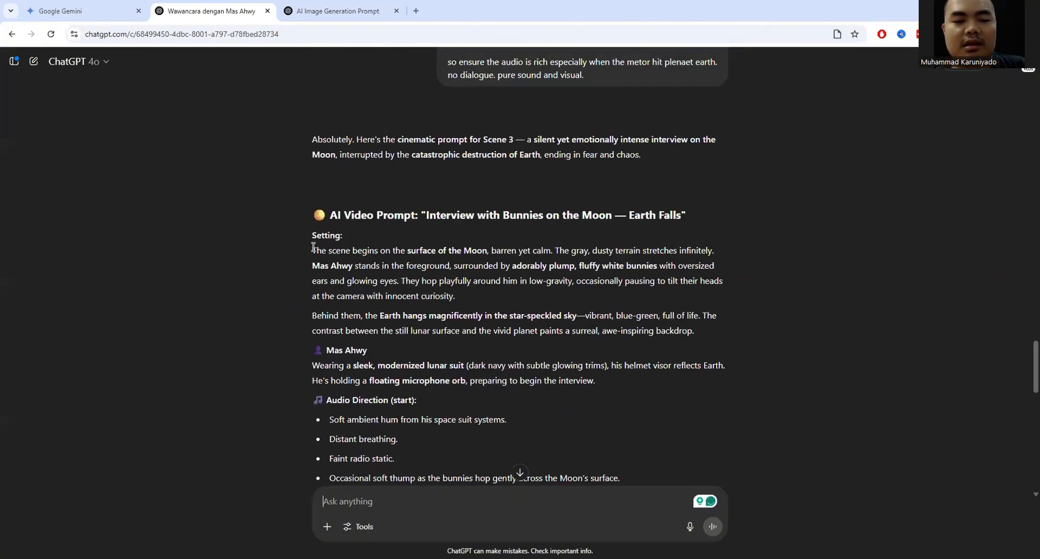
{"action": "left_click_drag", "start_coordinate": [311, 251], "coordinate": [564, 316]}
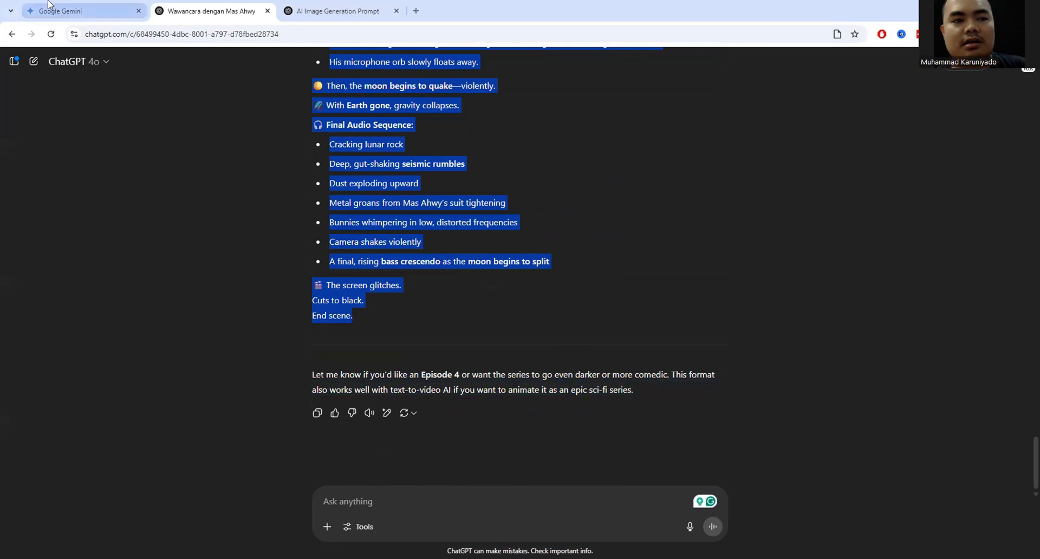
Switch to Gemini, paste the copied moon bunnies prompt as the video description and submit it for generation.
{"action": "left_click", "coordinate": [81, 11]}
{"action": "left_click", "coordinate": [466, 485]}
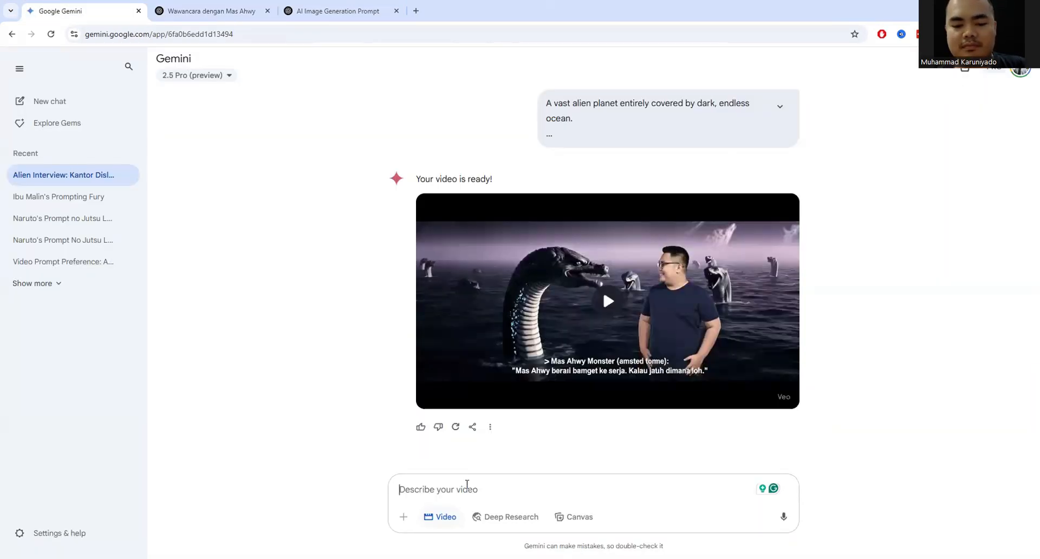
{"action": "key", "text": "ctrl+v"}
{"action": "left_click", "coordinate": [794, 519]}
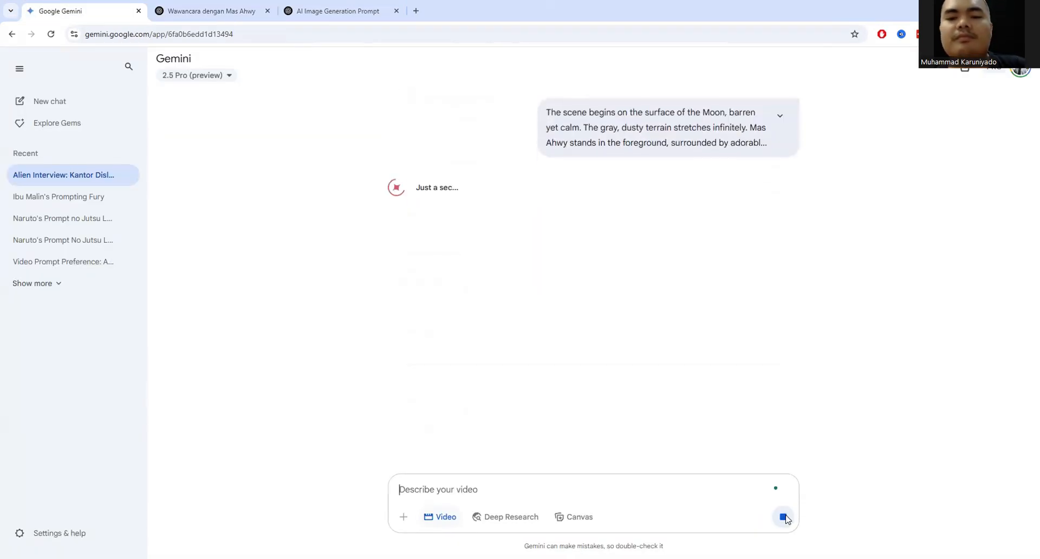